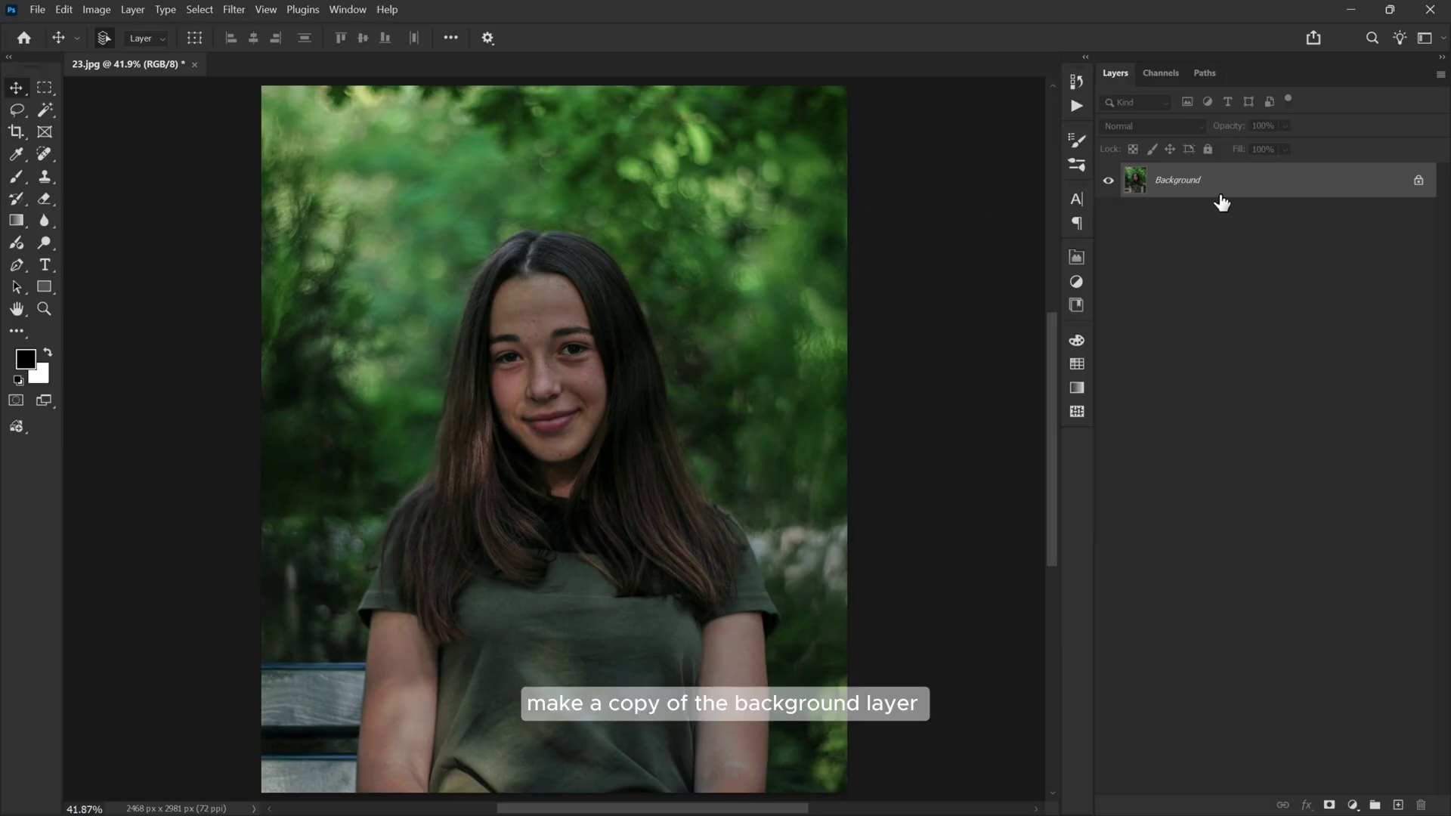
Duplicate the Background layer and rename the copy "camera raw filter".
left_click_drag(1260, 194, 1259, 186)
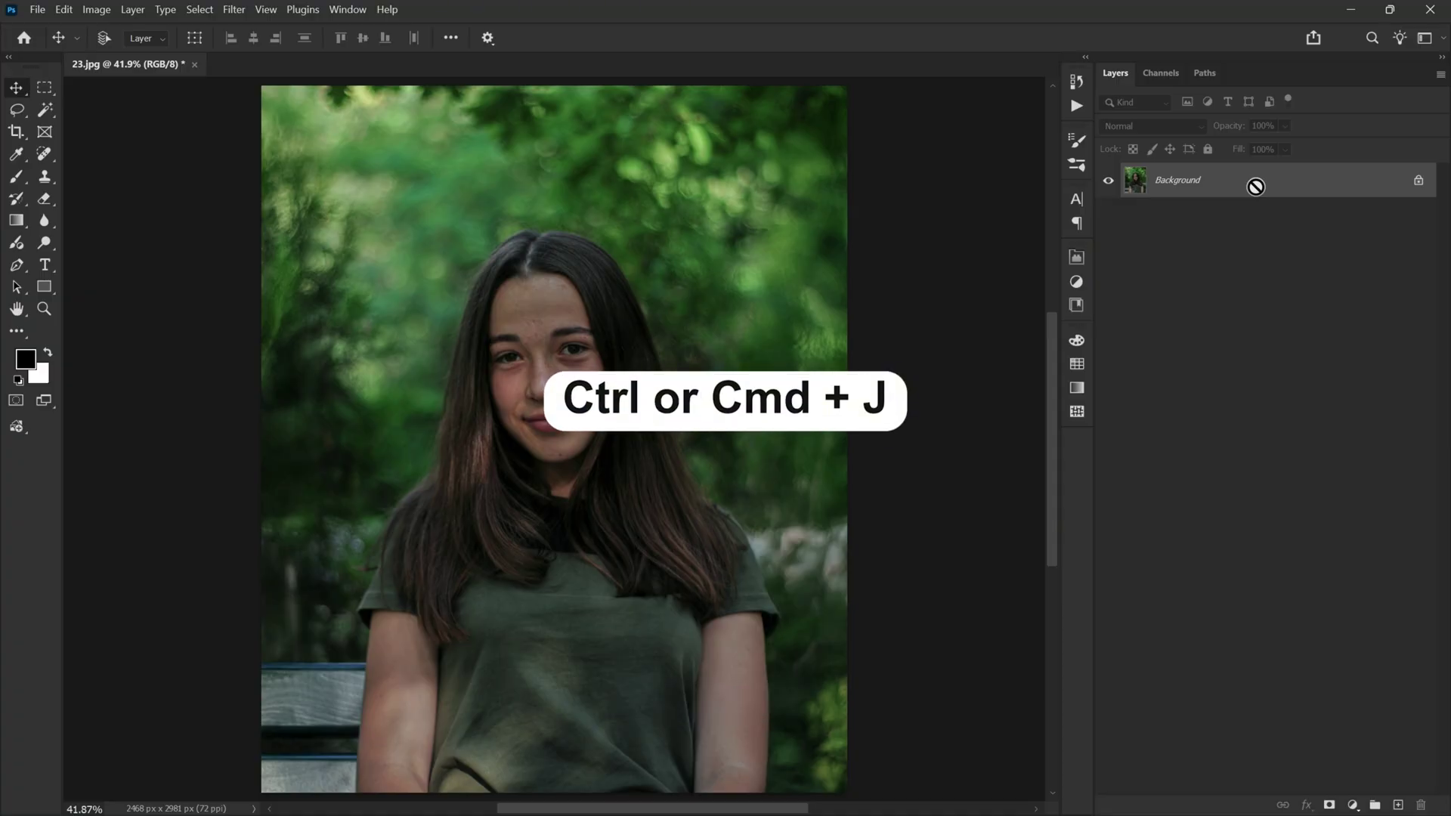
key("ctrl+j")
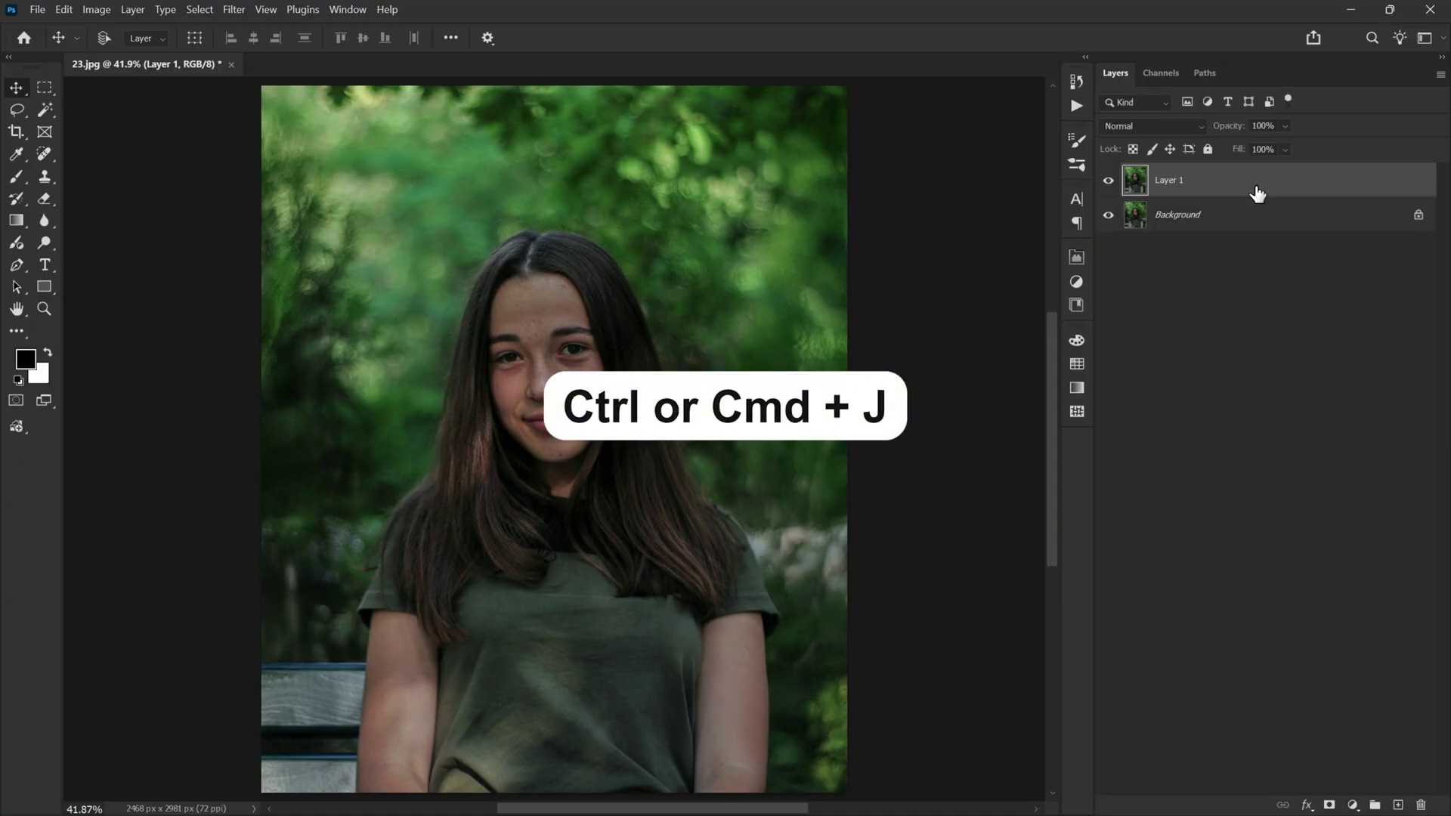
double_click(1171, 180)
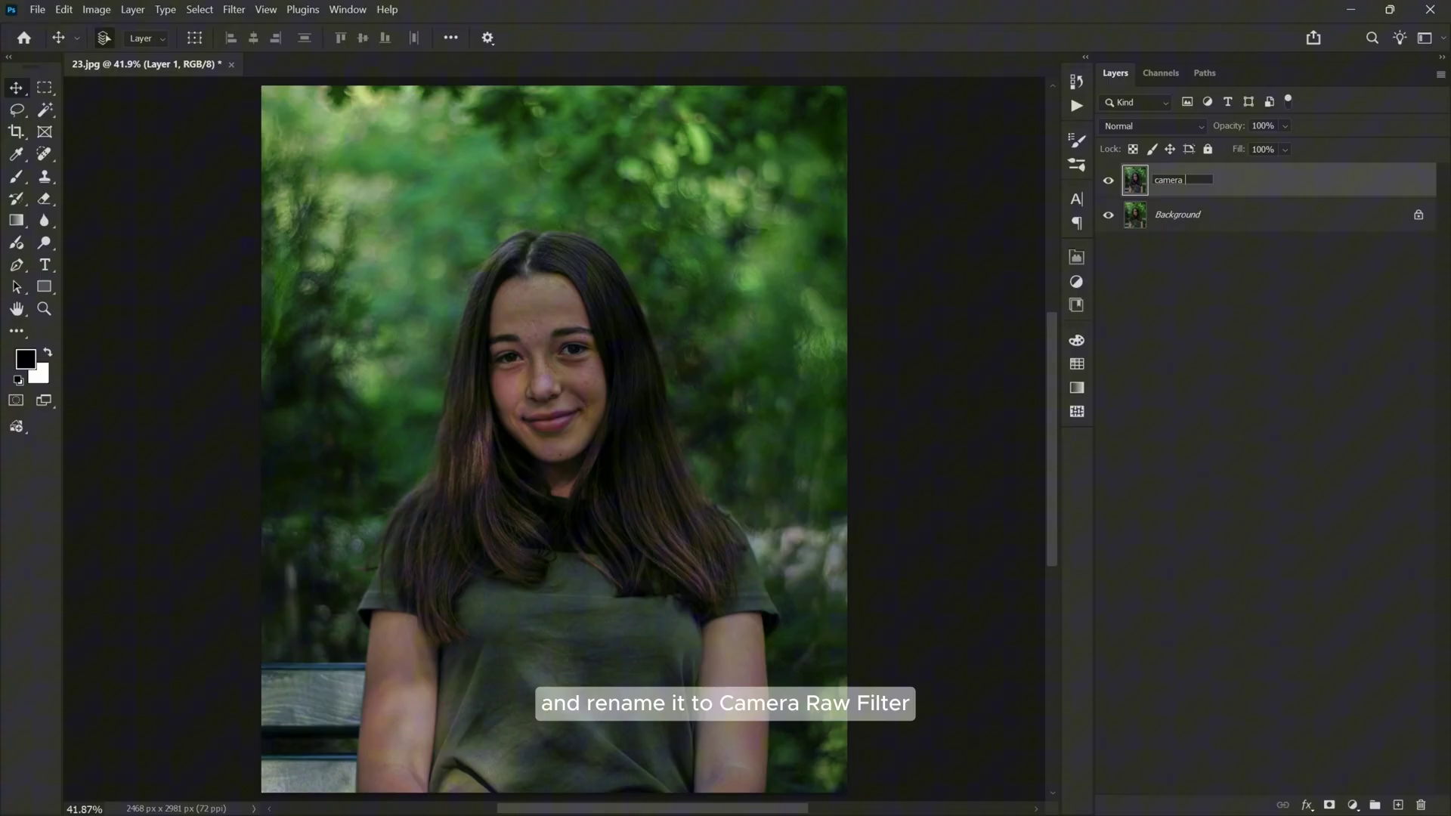
type("camera raw f")
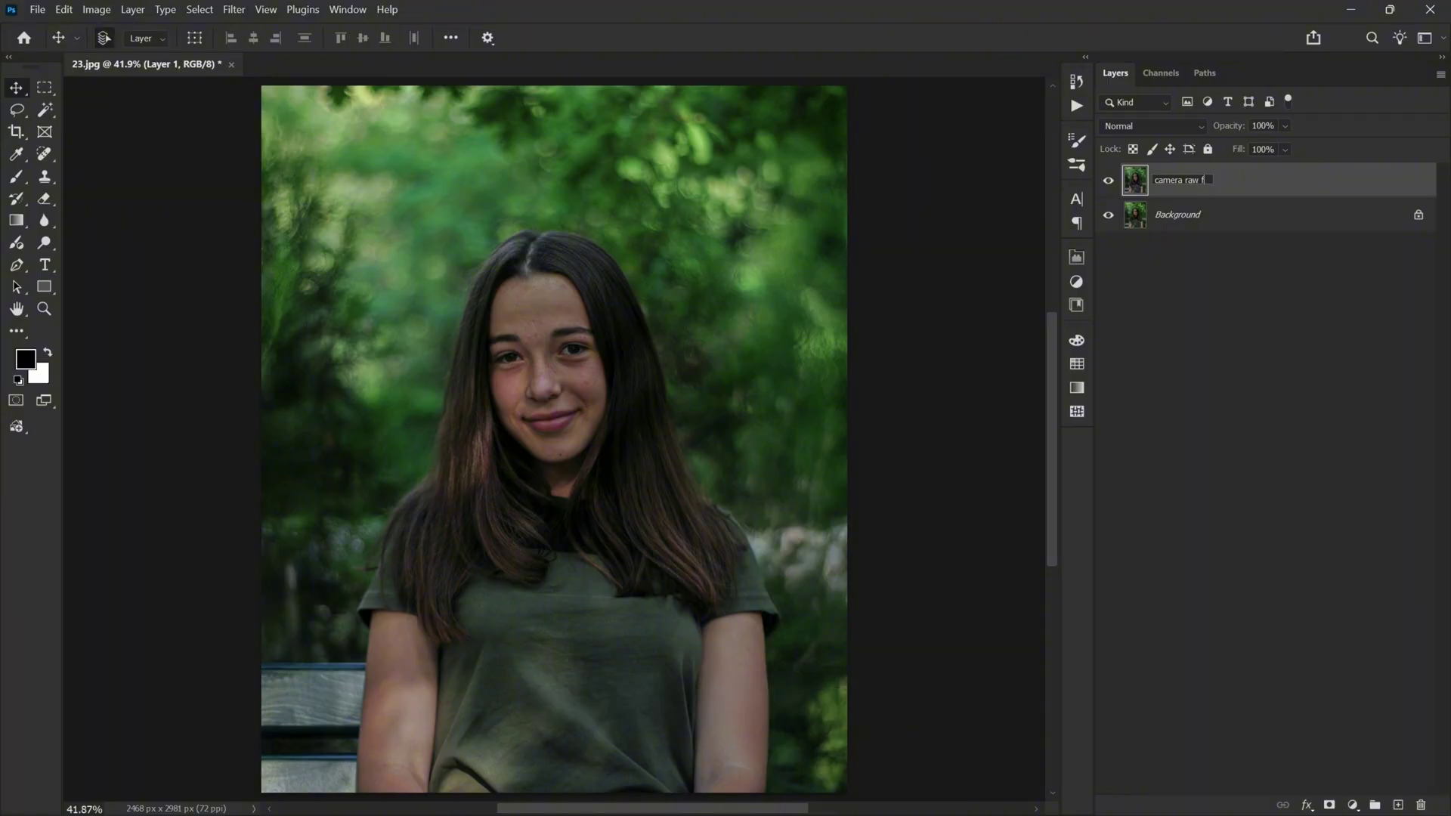
type("ilter")
key("Return")
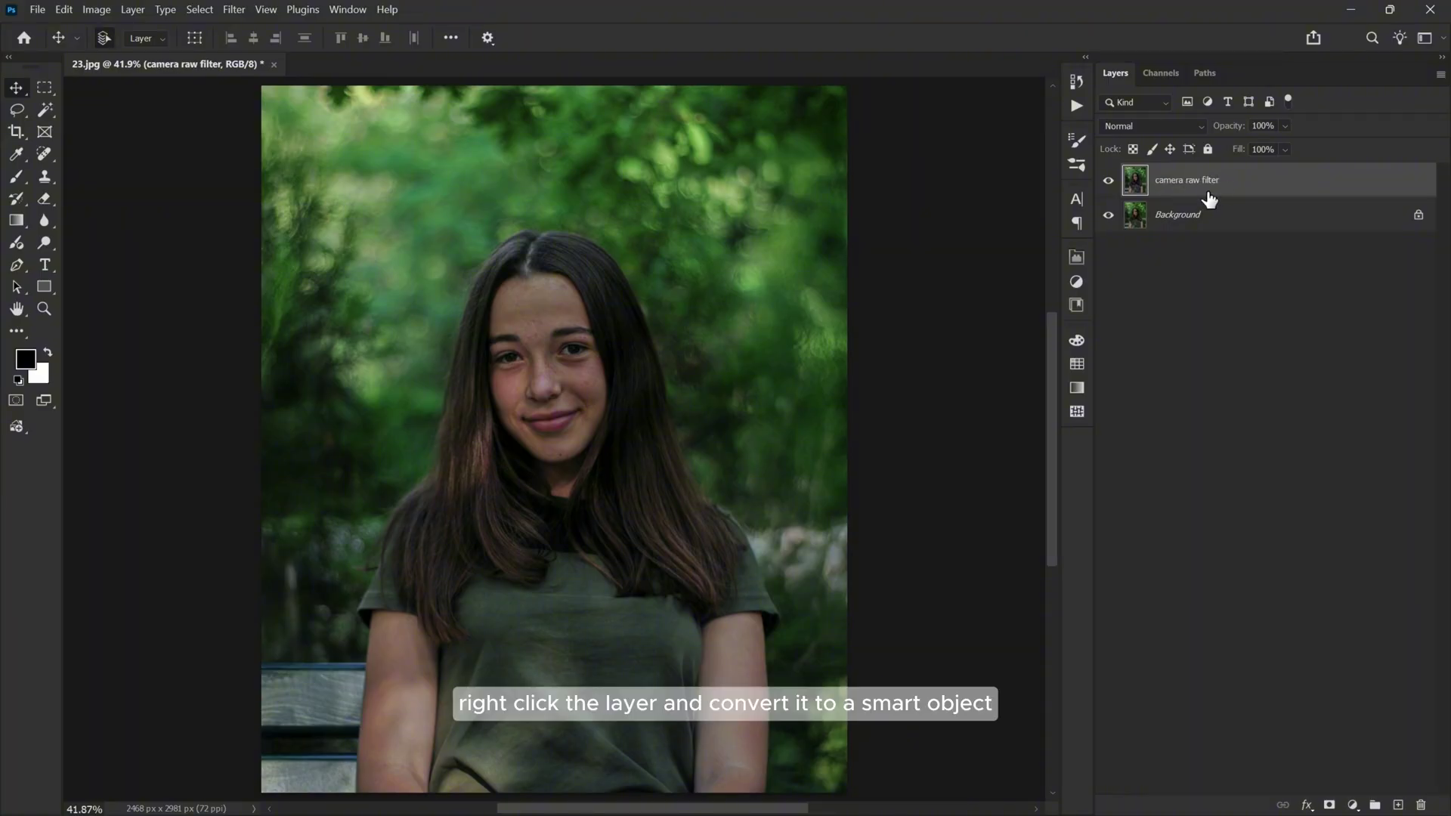
Convert the camera raw filter layer to a smart object and open the Camera Raw Filter on it.
right_click(1251, 181)
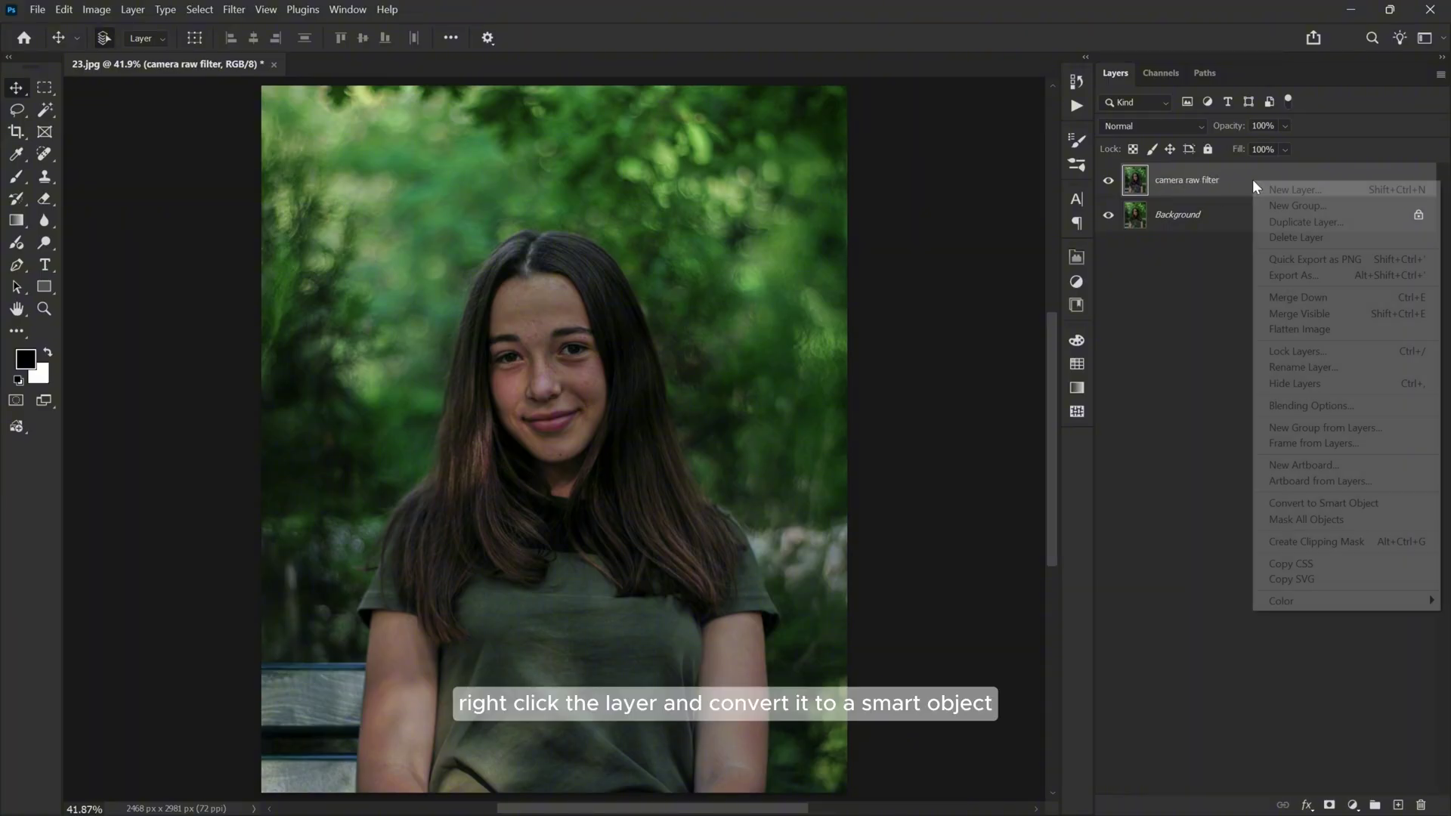
left_click(1301, 503)
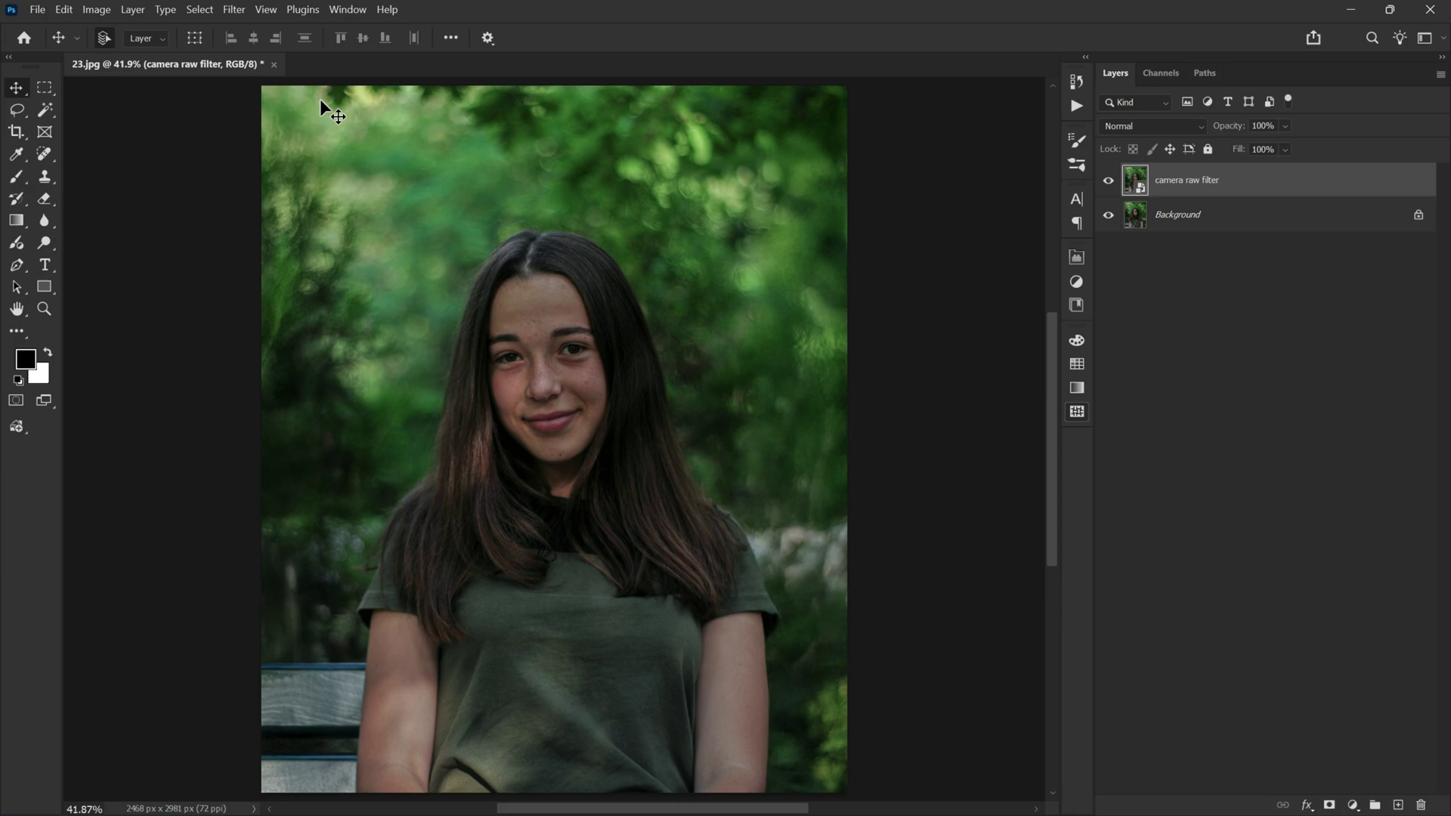
left_click(242, 10)
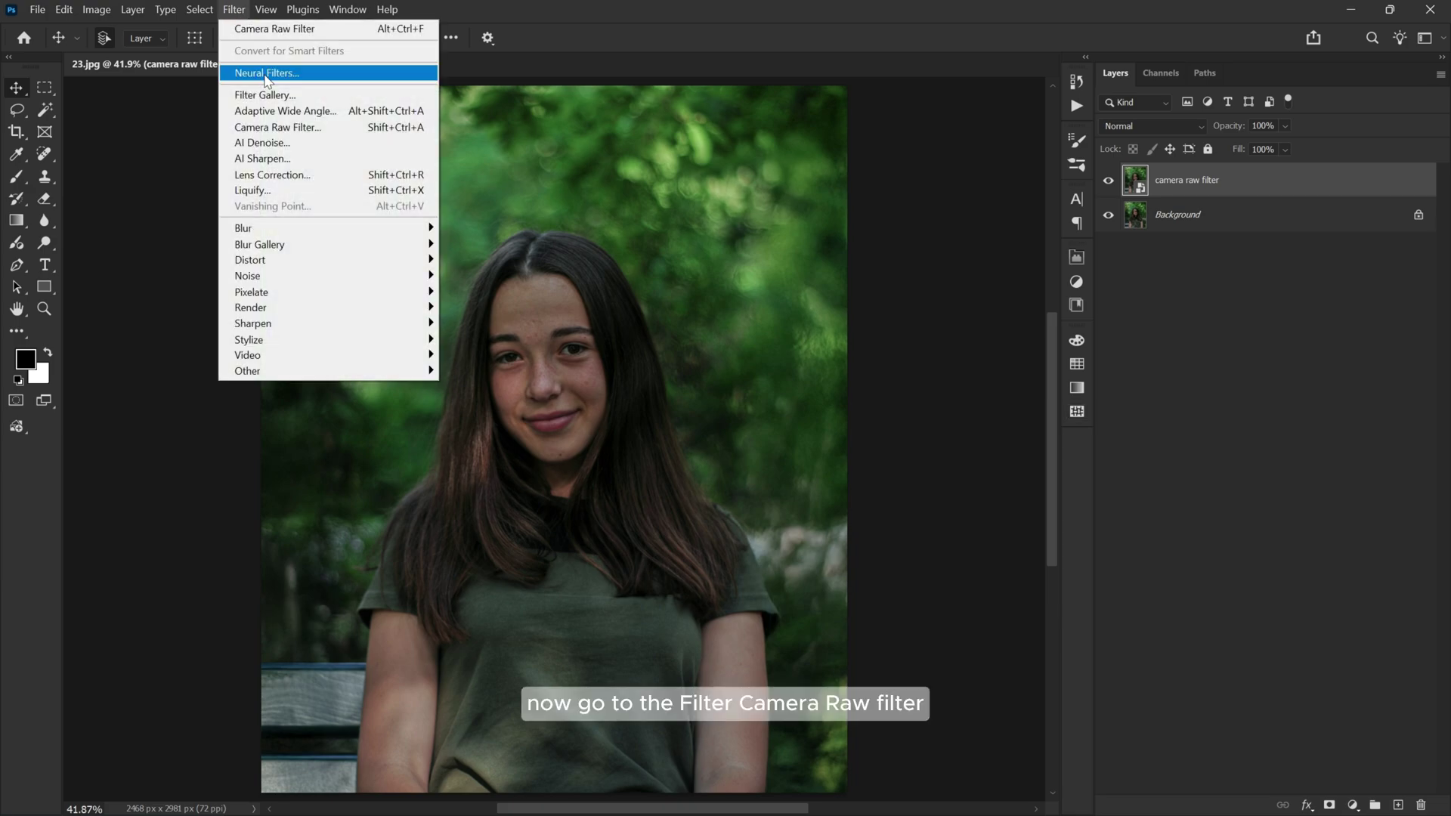
left_click(265, 126)
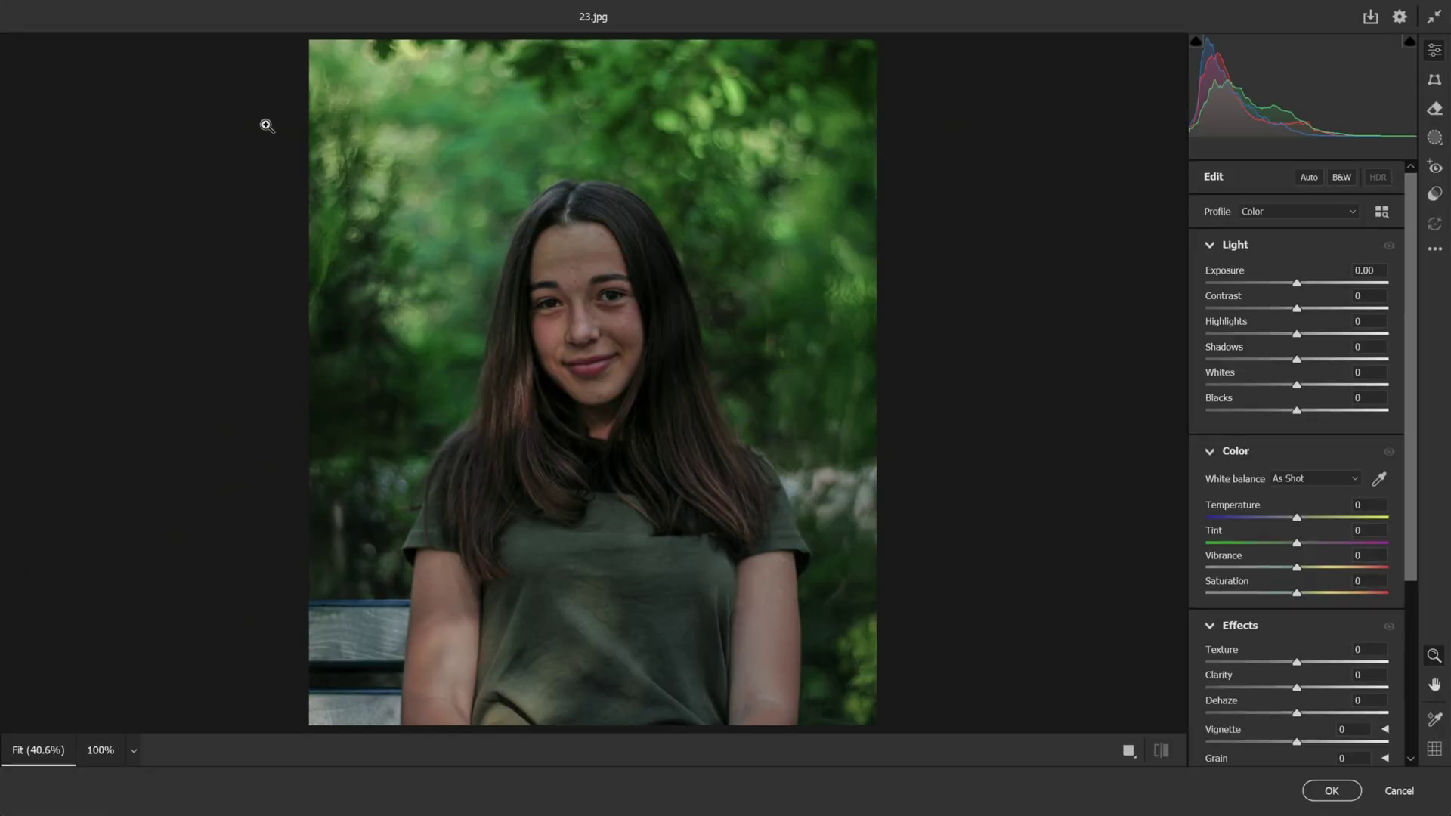
Create 8 separate masks for Person 1 covering facial skin, body skin, eyebrows, eye sclera, iris and pupil, lips, hair and clothes.
left_click(1432, 139)
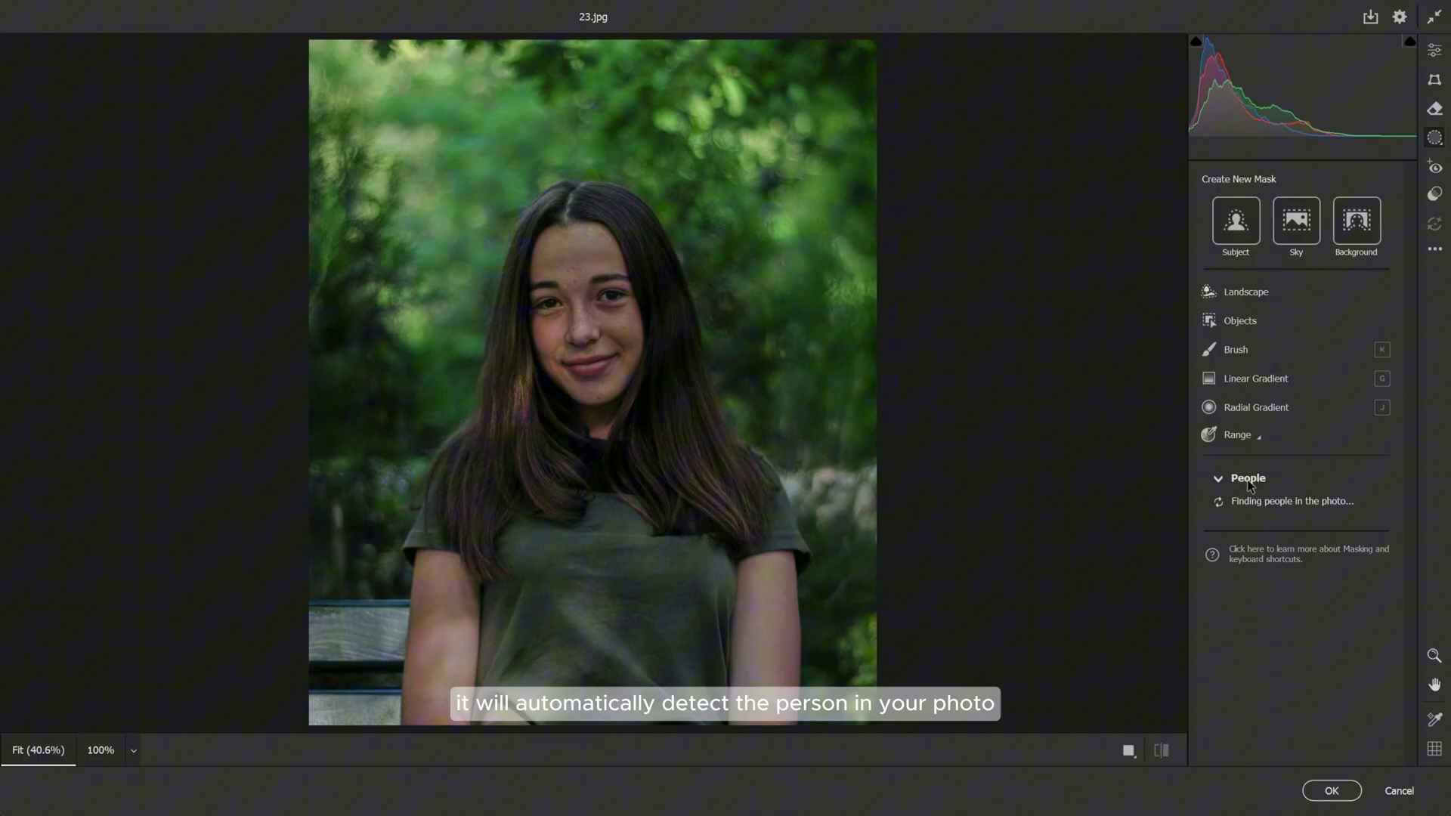
mouse_move(1214, 531)
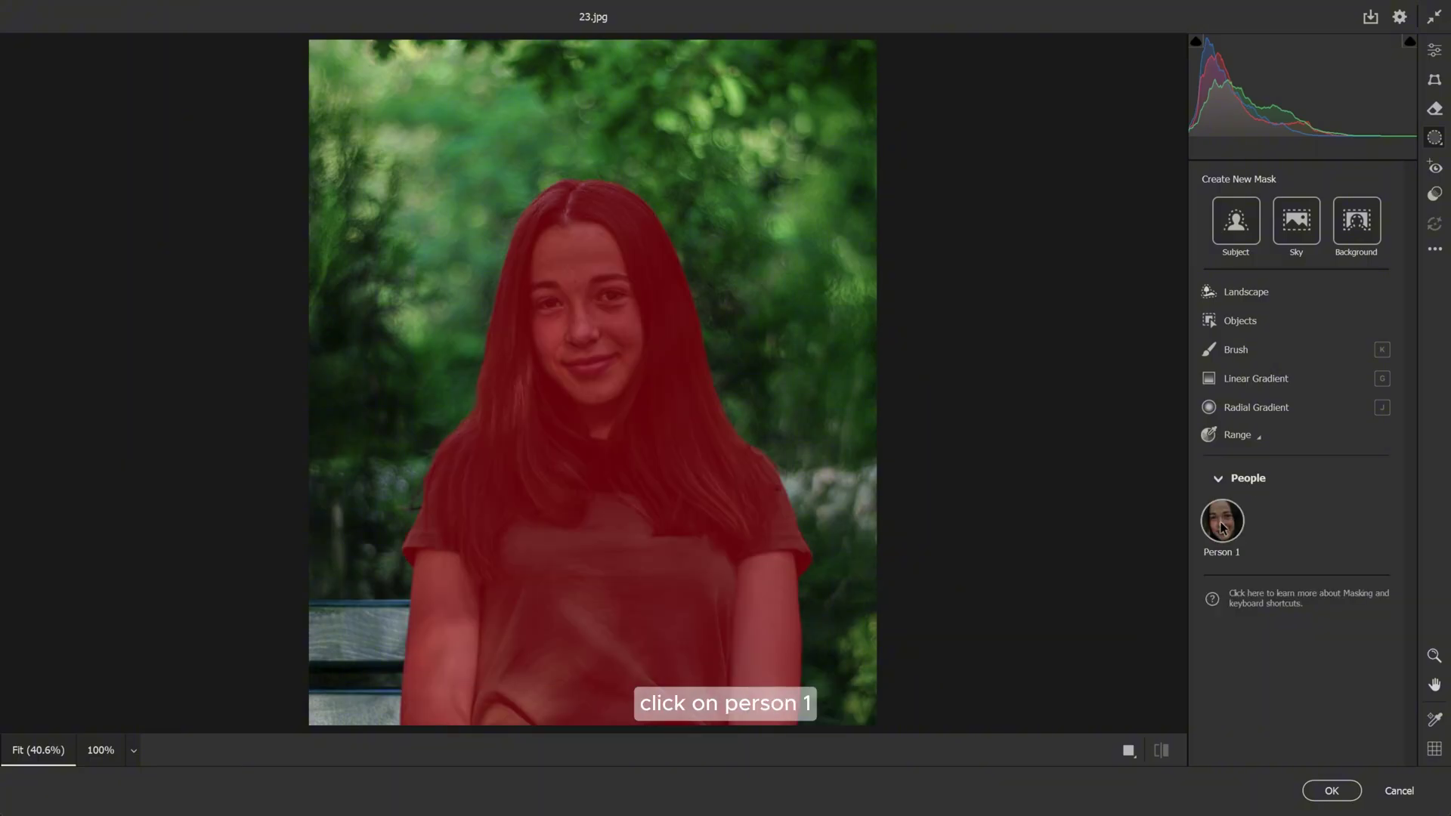
left_click(1222, 526)
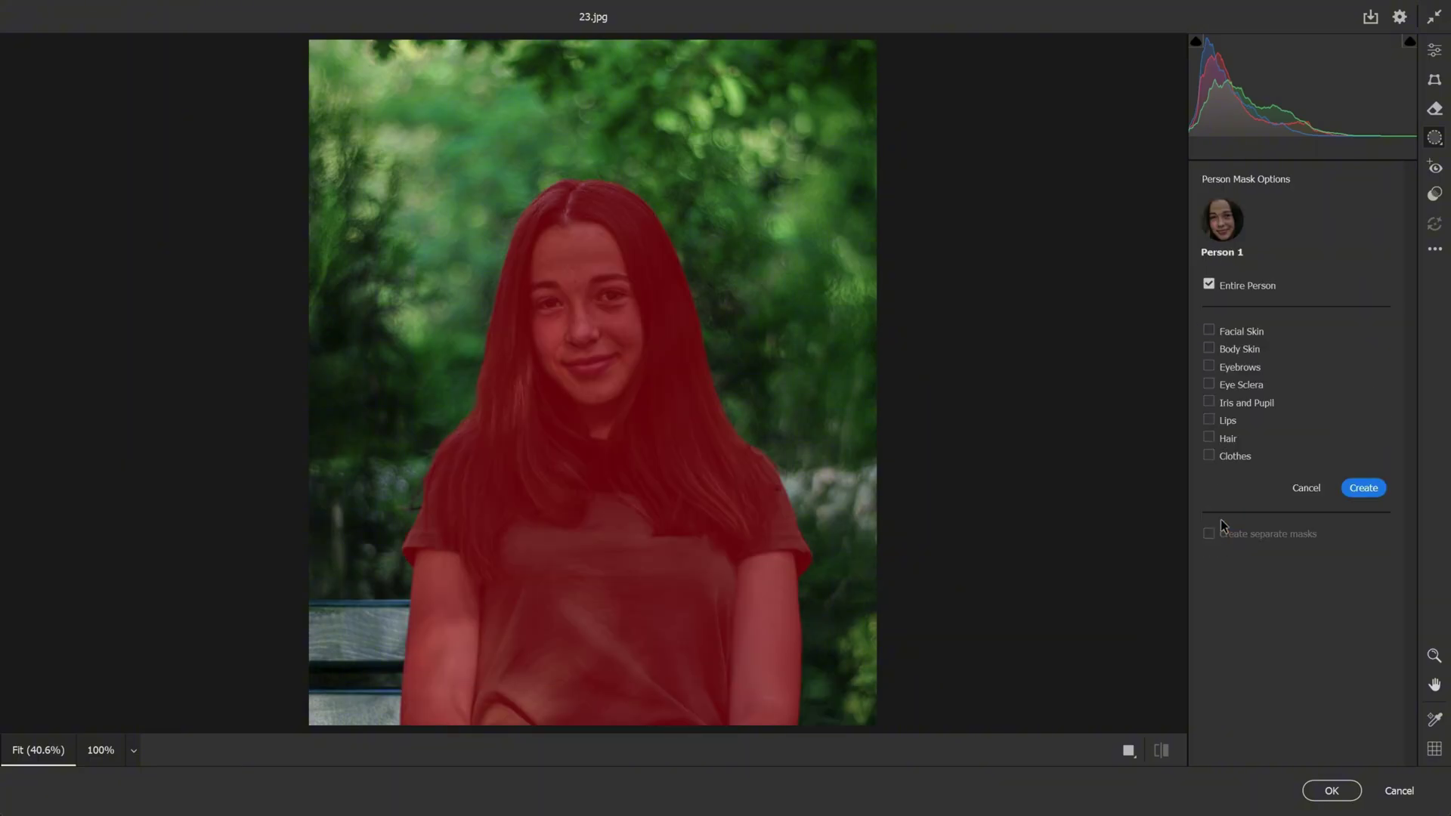
left_click(1209, 331)
left_click(1208, 348)
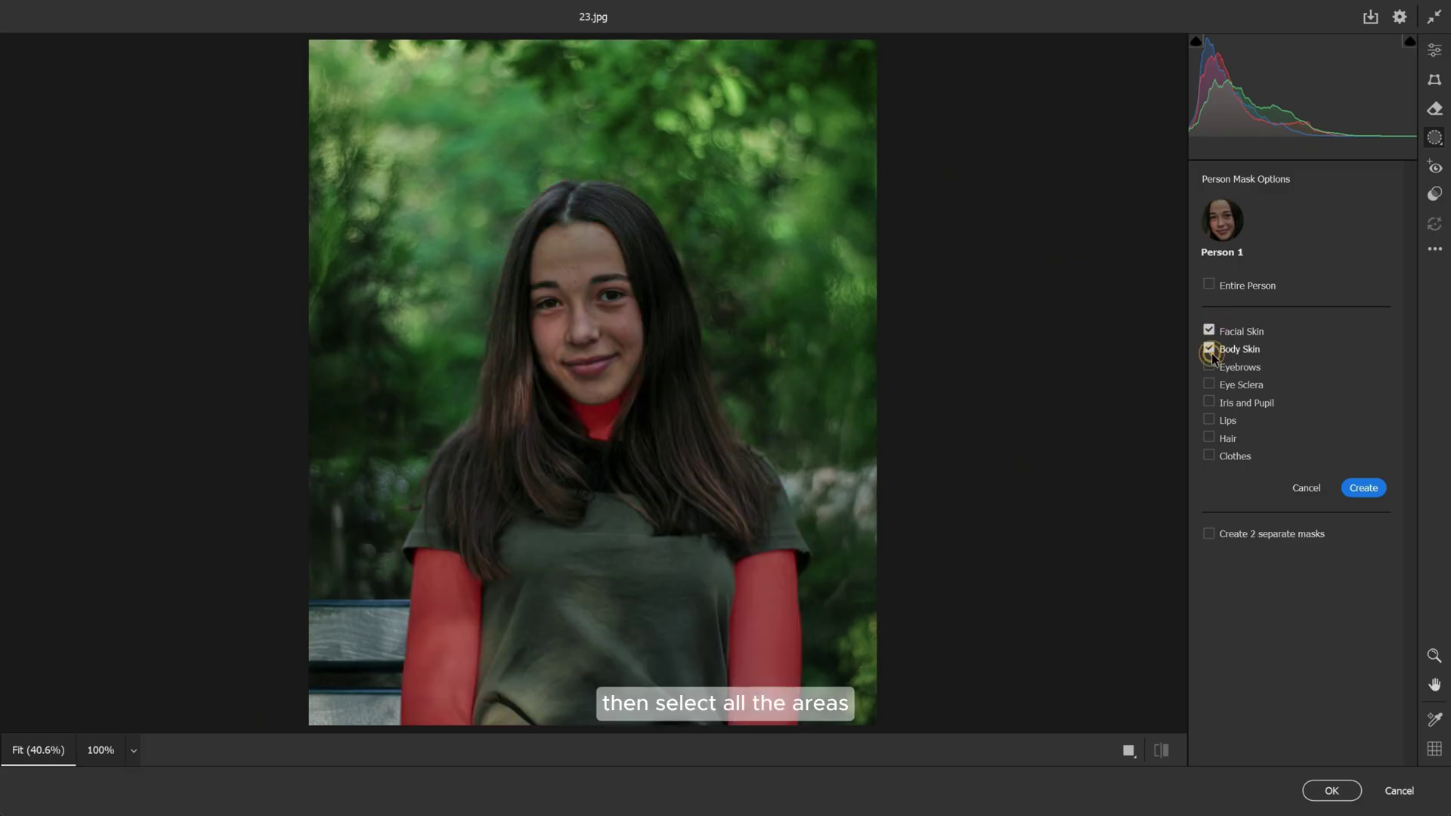
left_click(1208, 367)
left_click(1208, 384)
left_click(1209, 402)
left_click(1209, 420)
left_click(1208, 438)
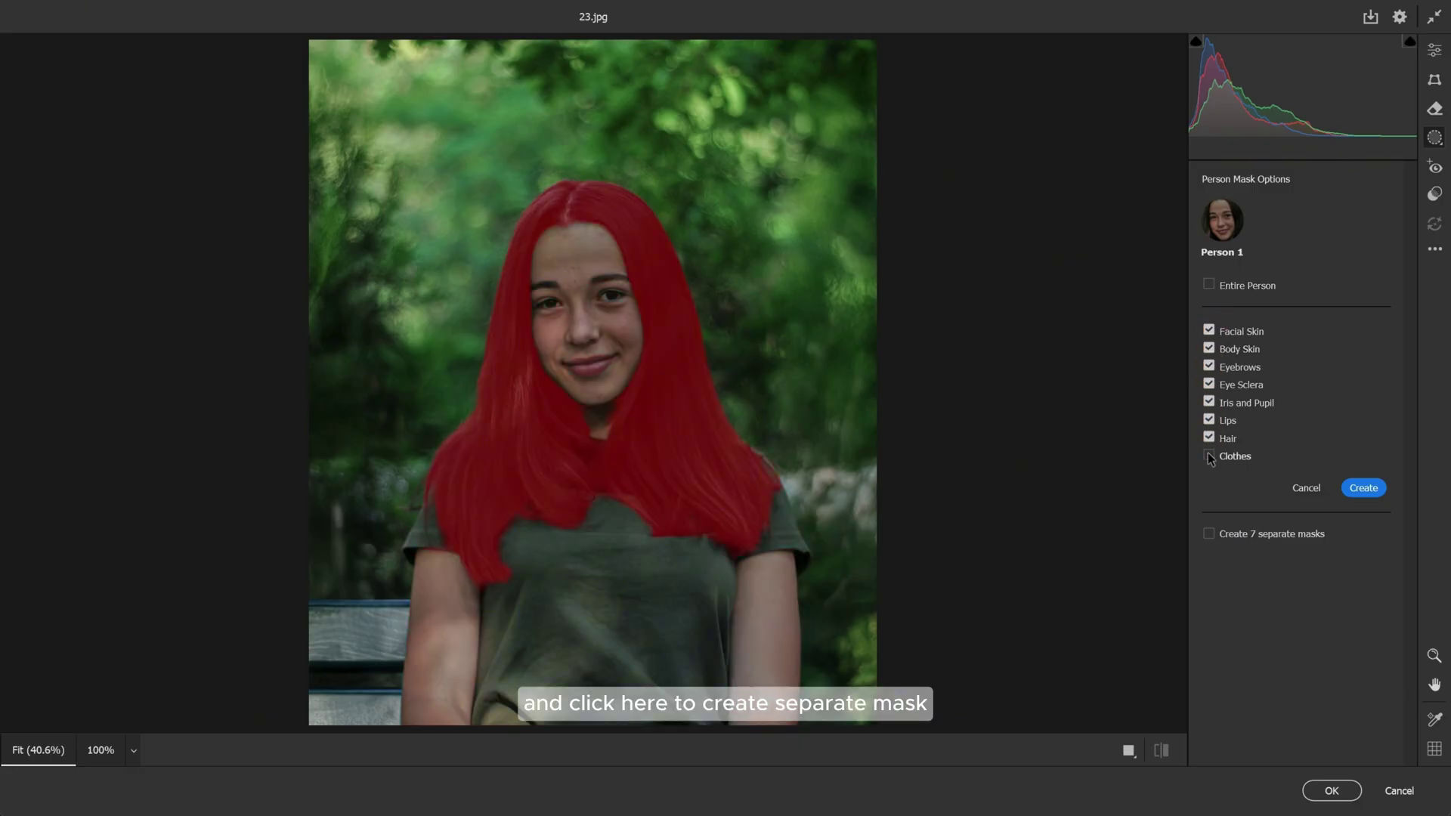
left_click(1209, 456)
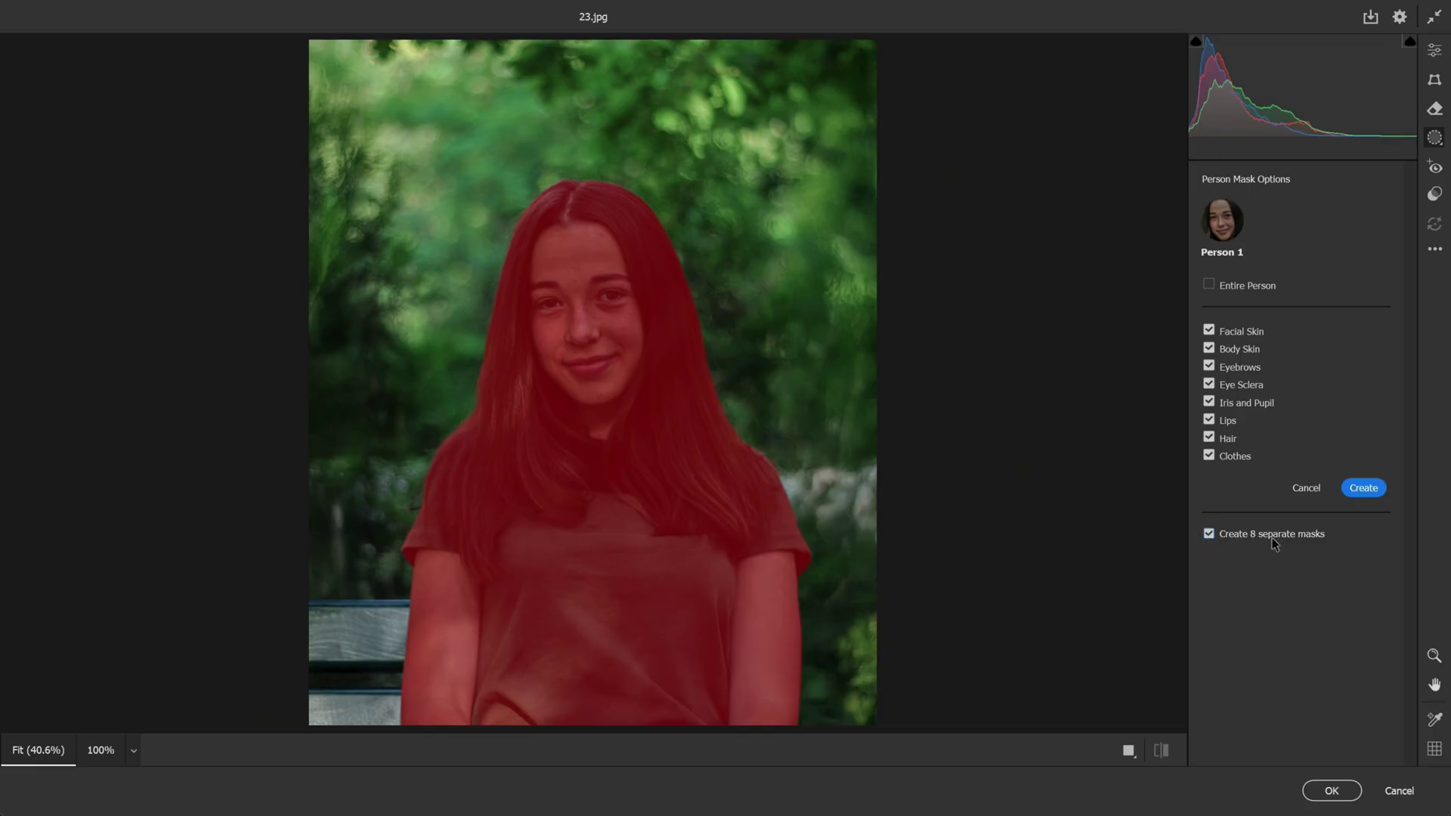
left_click(1364, 489)
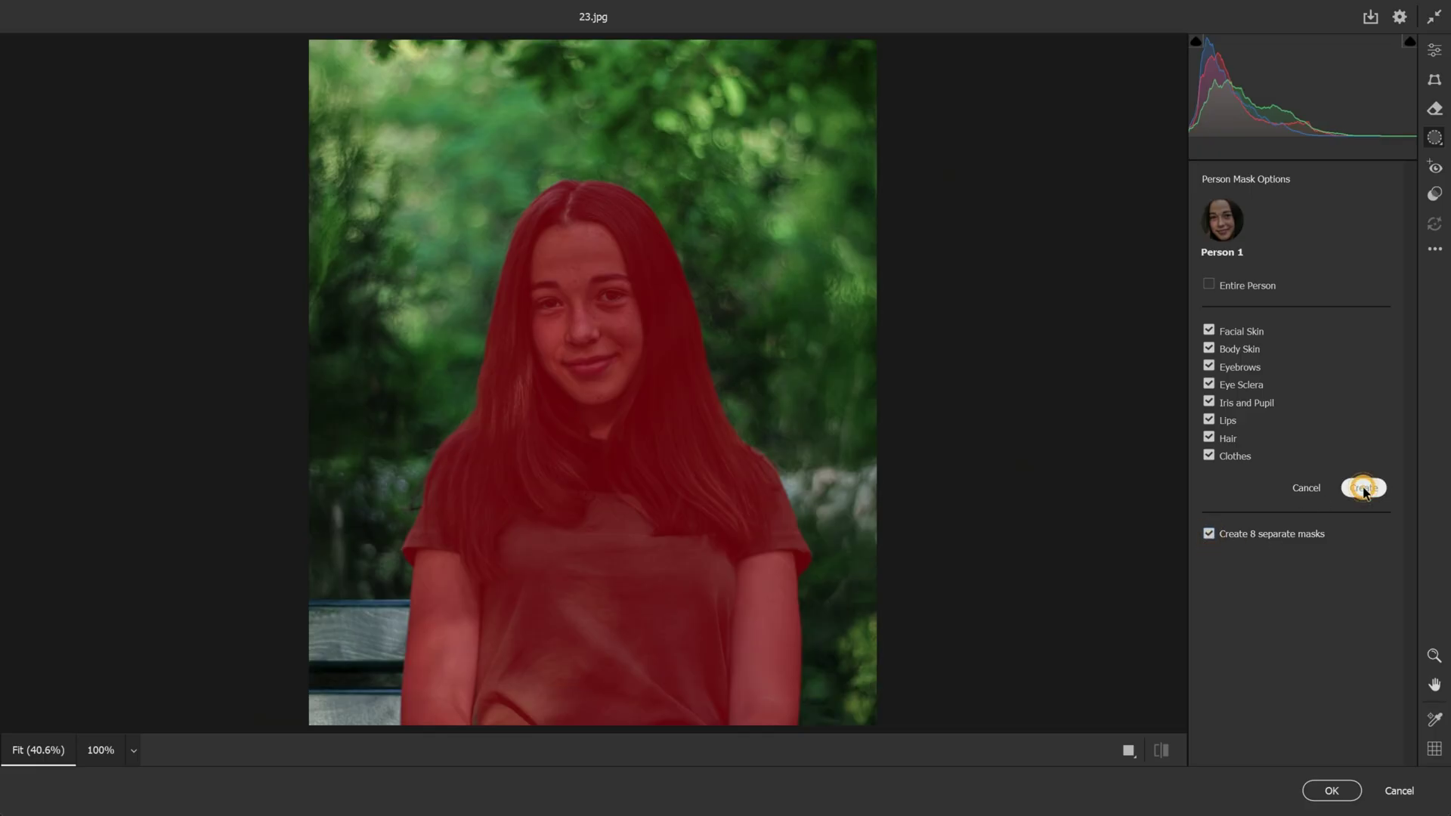
mouse_move(1365, 236)
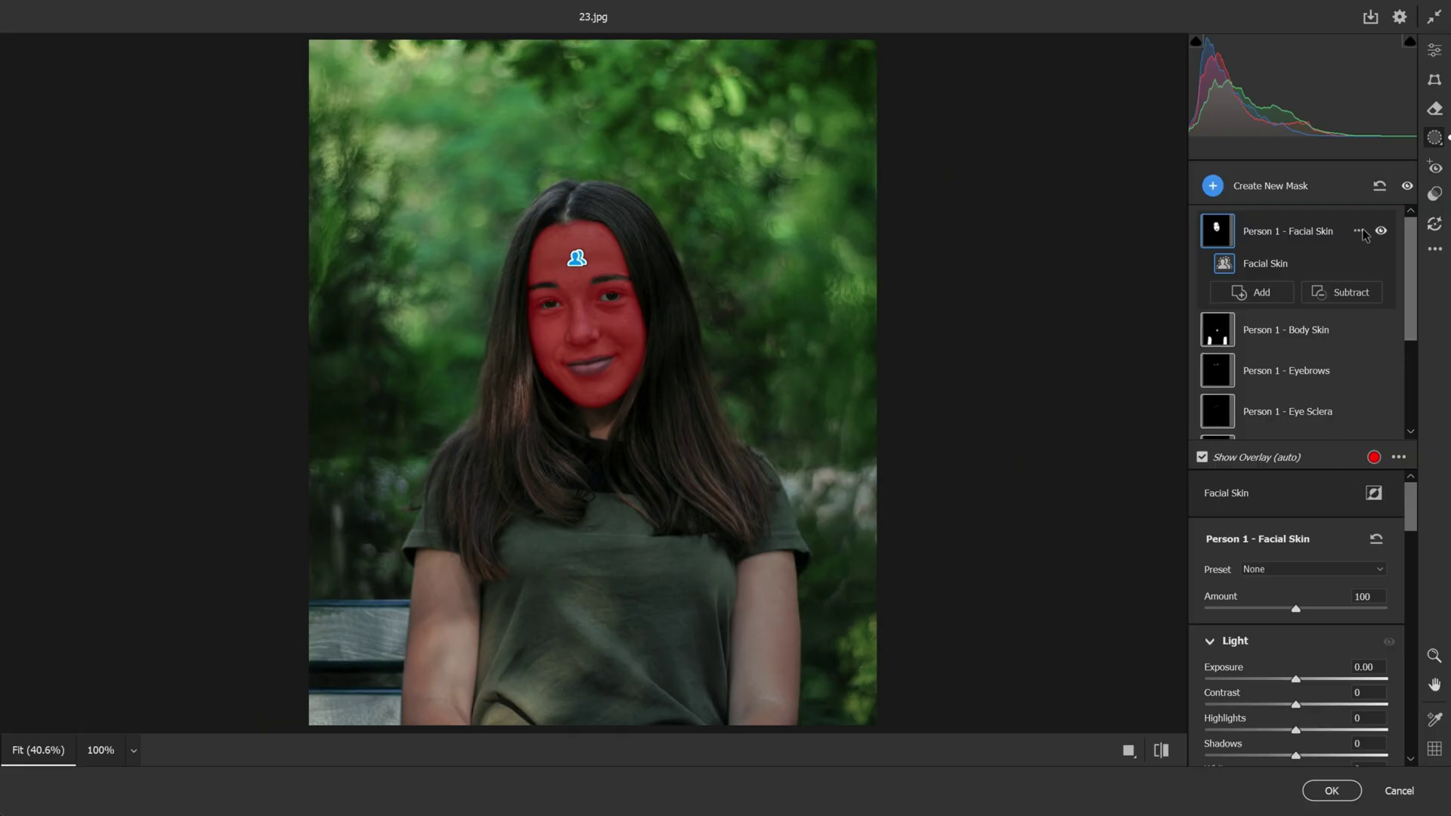
On the facial skin mask, set Exposure to +0.50, Contrast to +5, Highlights to -23 and Shadows to +28, and reduce Blacks.
mouse_move(1409, 251)
left_mouse_down()
mouse_move(1424, 349)
mouse_move(1425, 252)
left_mouse_up()
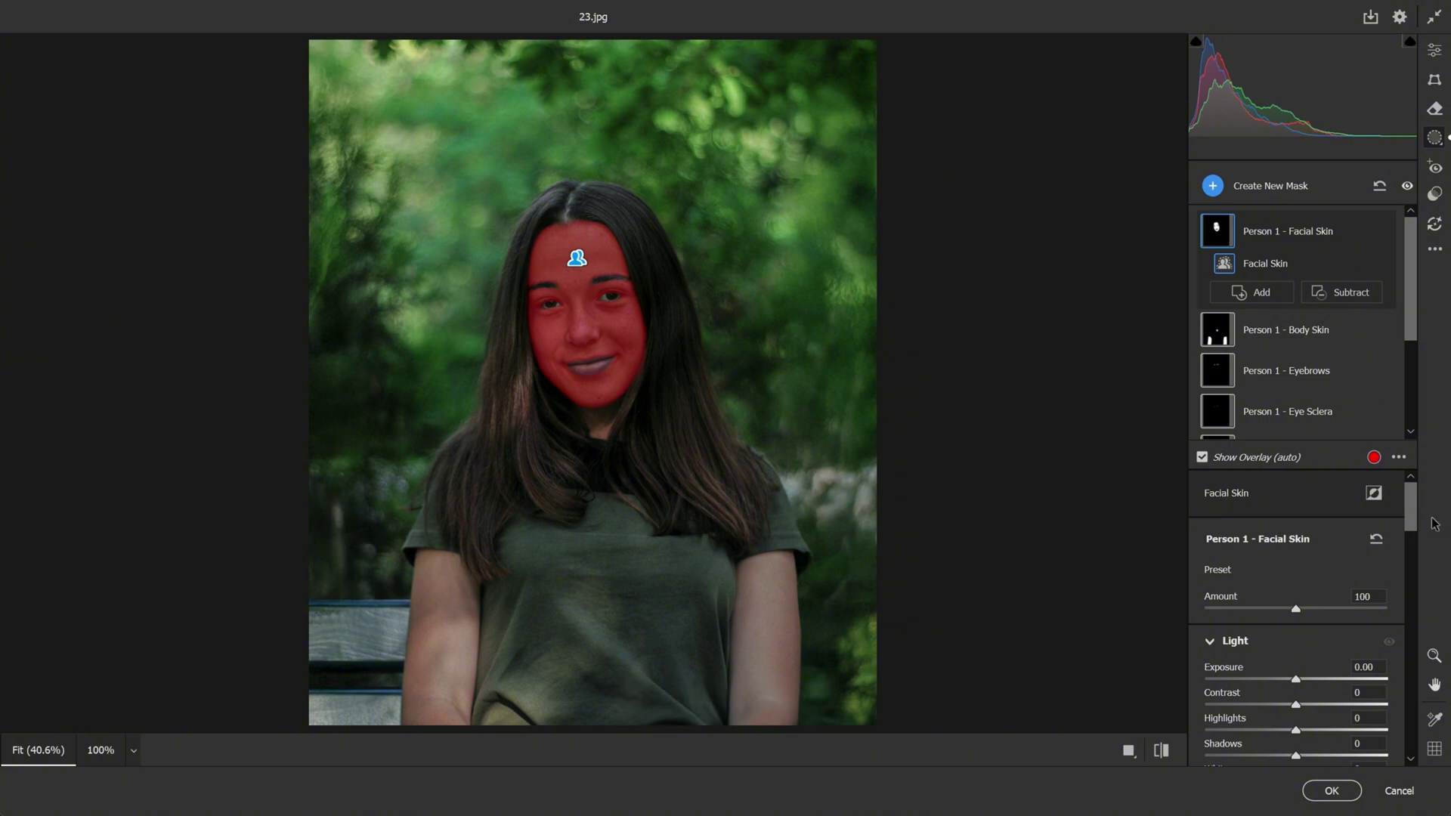
left_click_drag(1409, 494, 1416, 532)
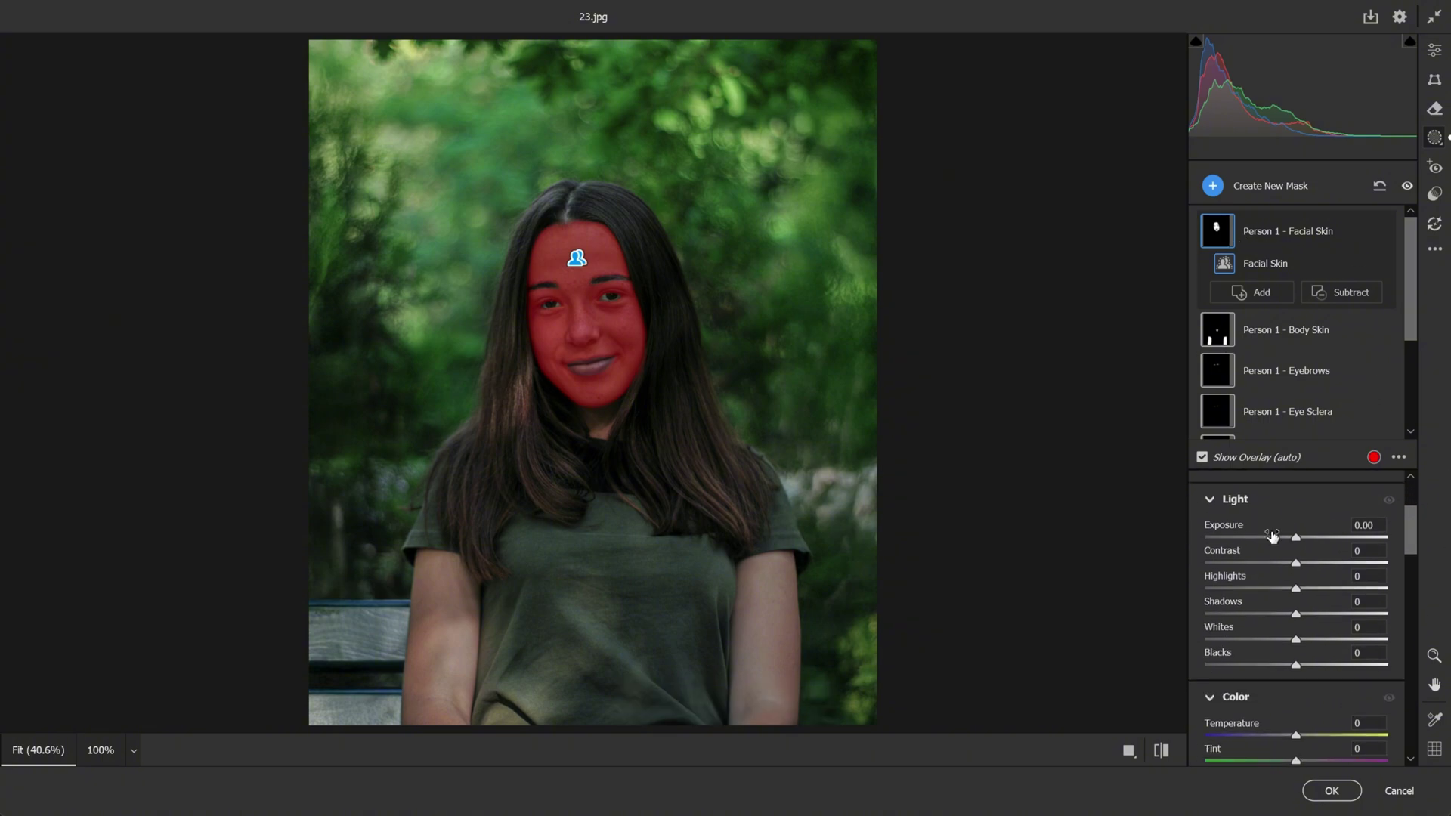
scroll(632, 379, "up", 3)
left_click_drag(1295, 537, 1321, 614)
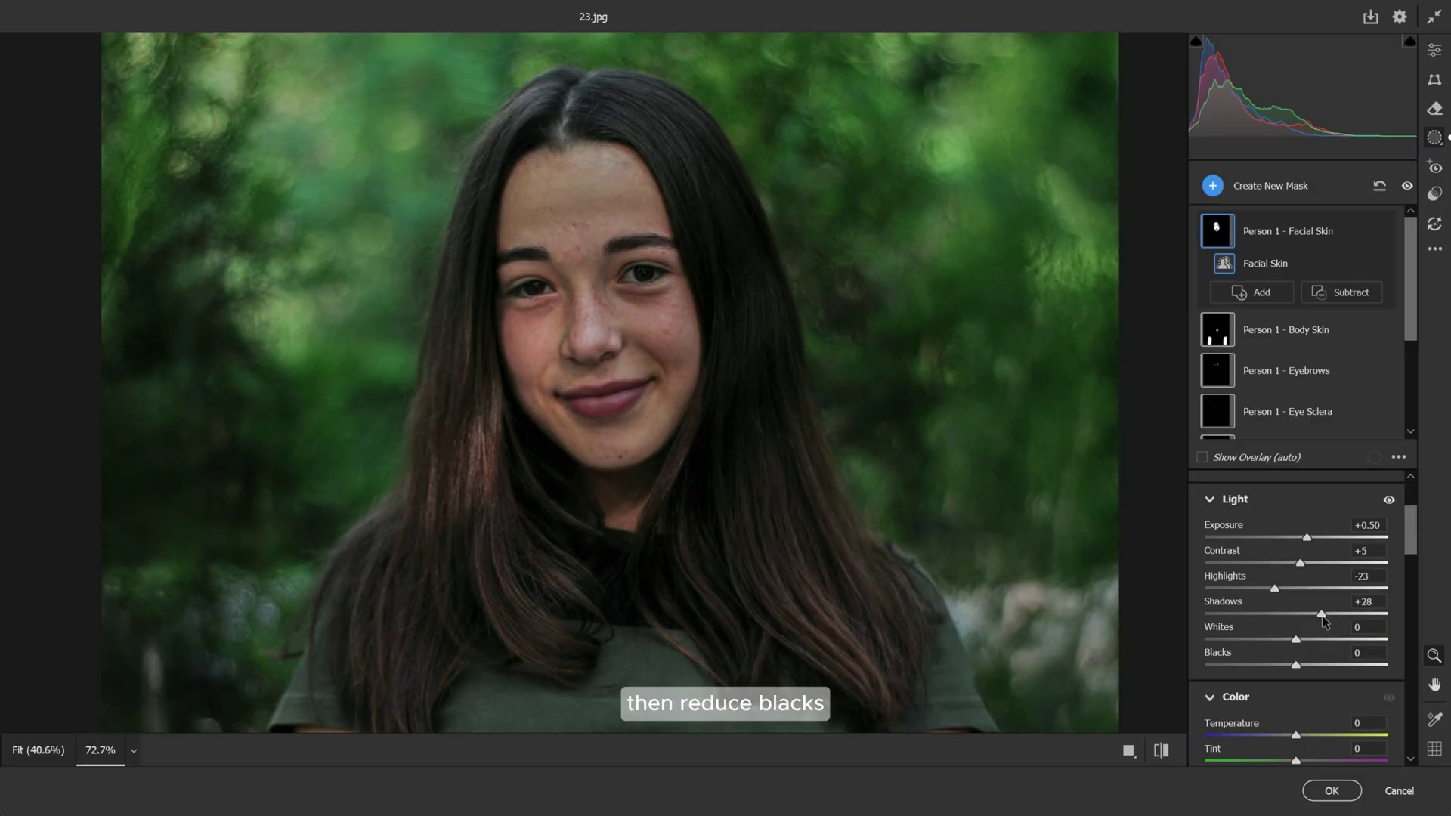
mouse_move(1295, 665)
left_mouse_down()
mouse_move(1300, 639)
mouse_move(1302, 662)
left_mouse_up()
On the facial skin mask, set Saturation to +1, Texture to +9 and Dehaze to +5.
scroll(1319, 665, "down", 2)
scroll(1319, 646, "down", 3)
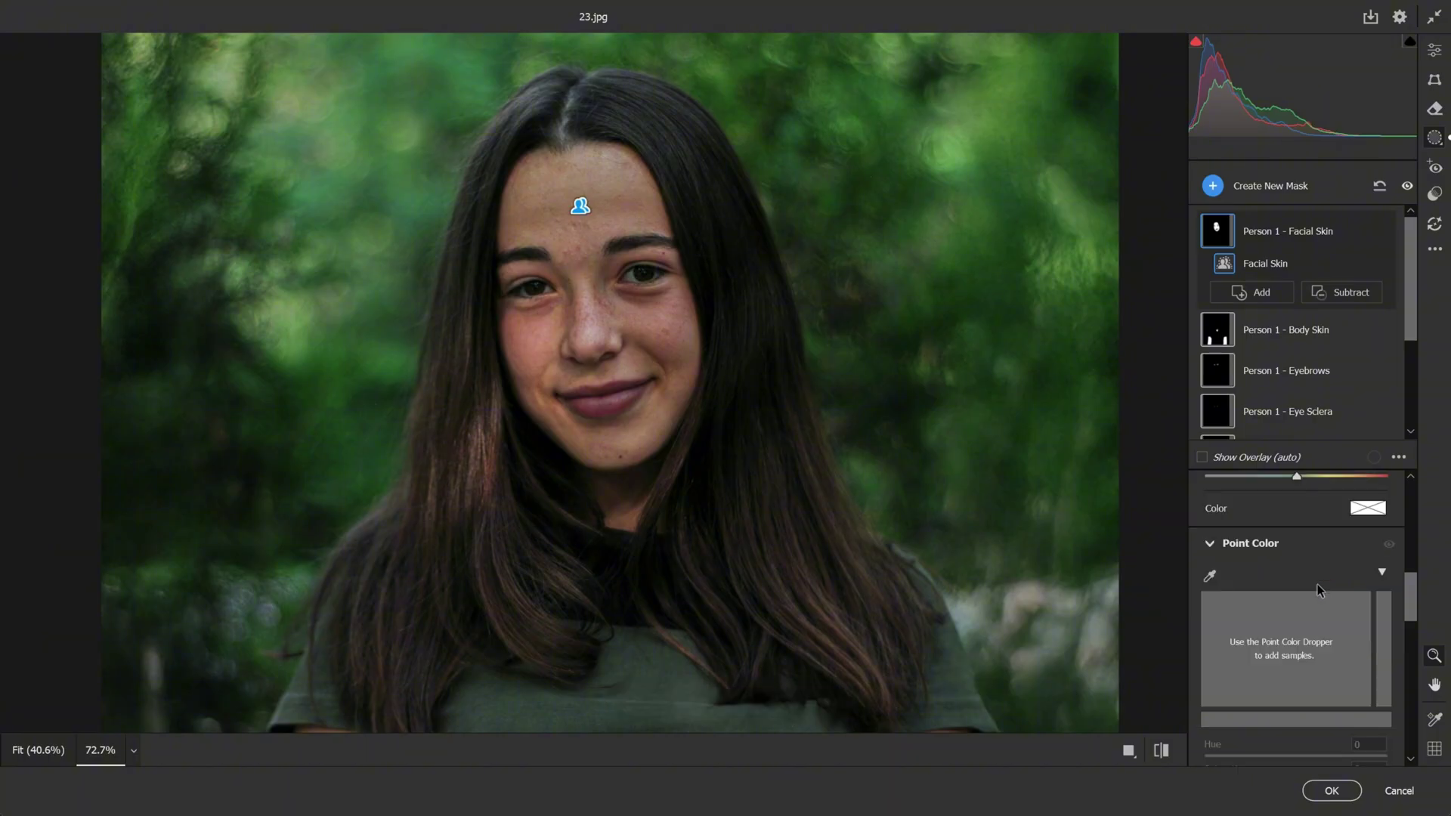
scroll(1298, 582, "down", 5)
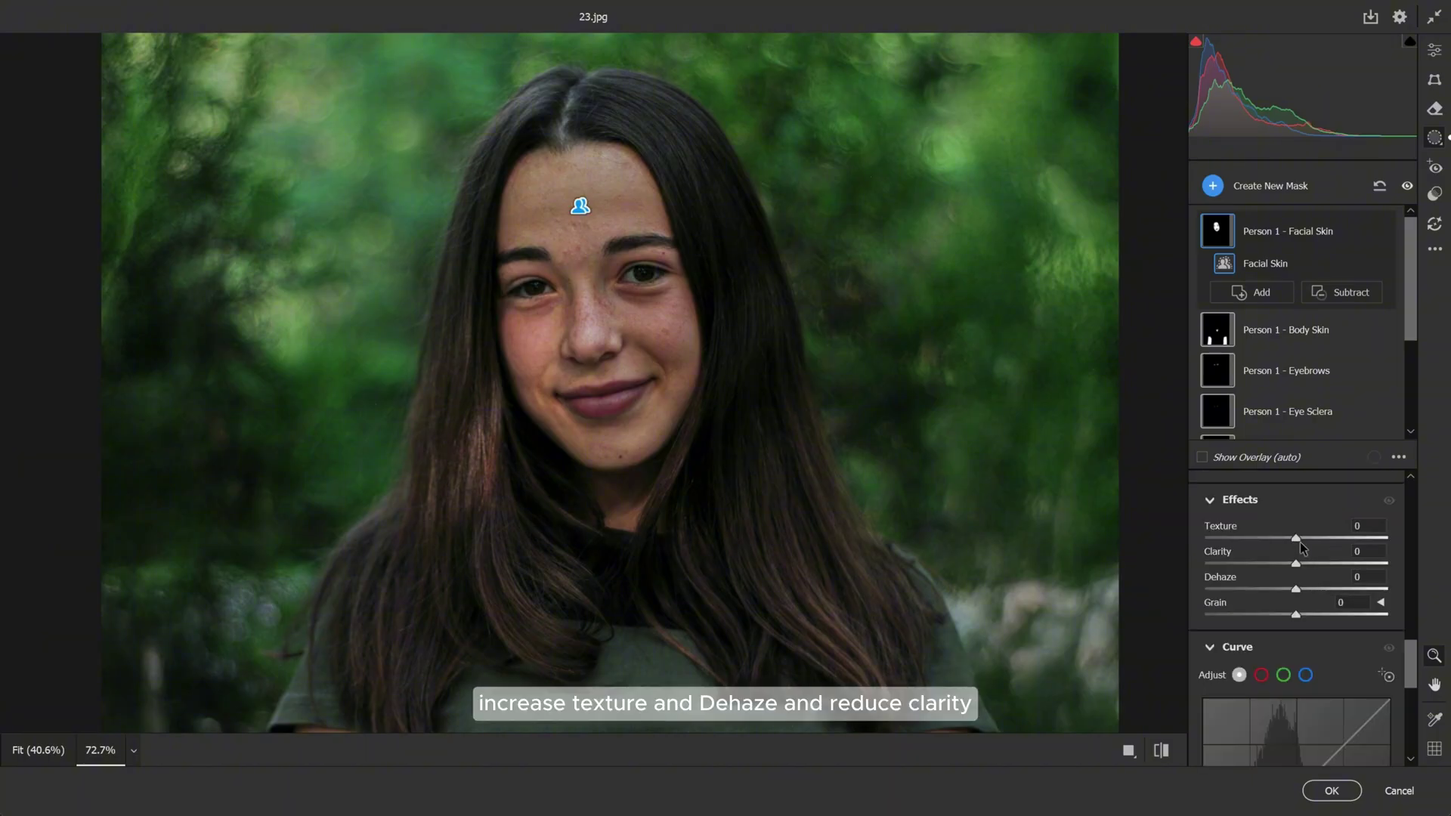
left_click_drag(1303, 538, 1310, 538)
left_click_drag(1297, 588, 1302, 587)
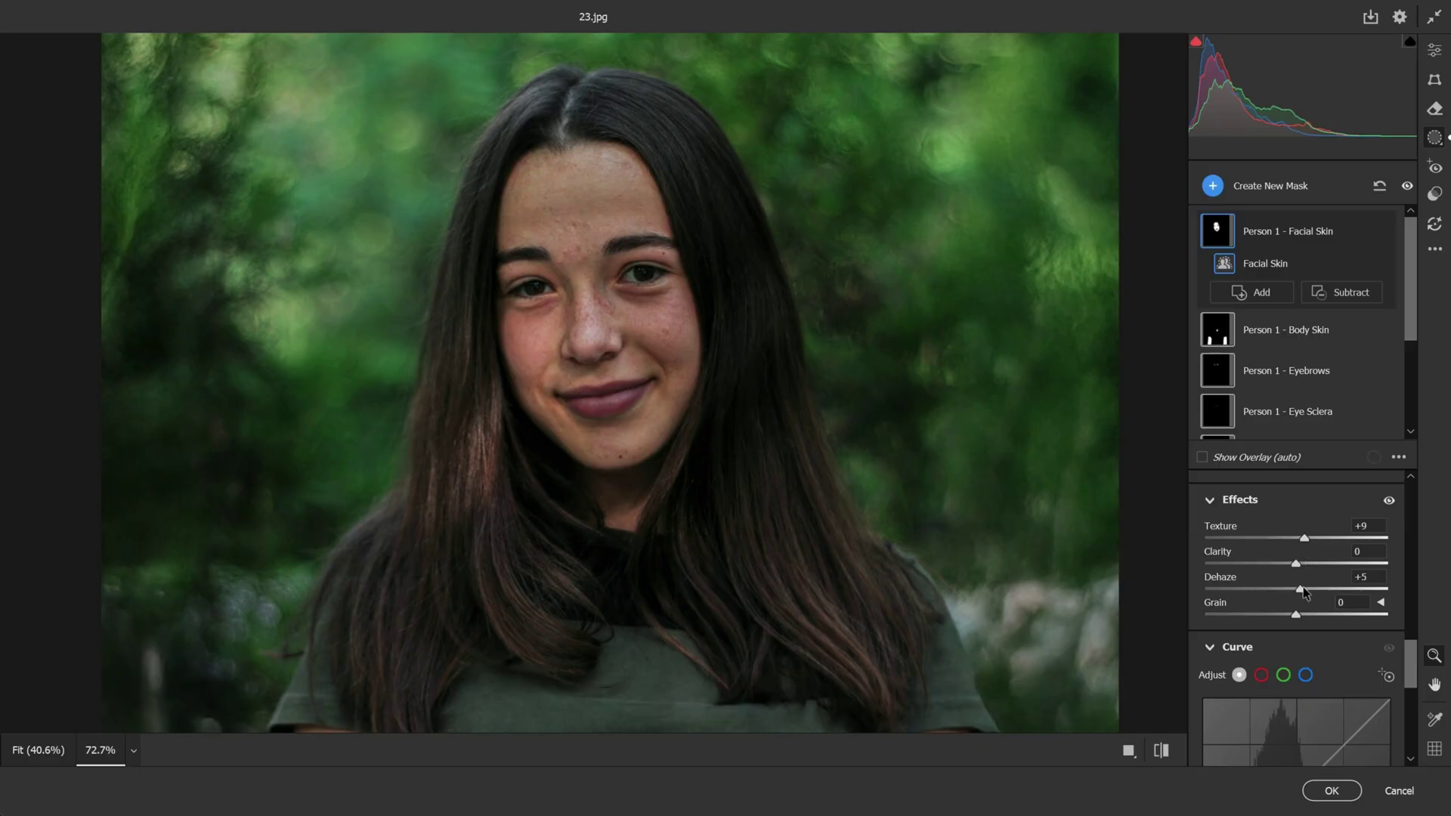
scroll(1311, 587, "up", 5)
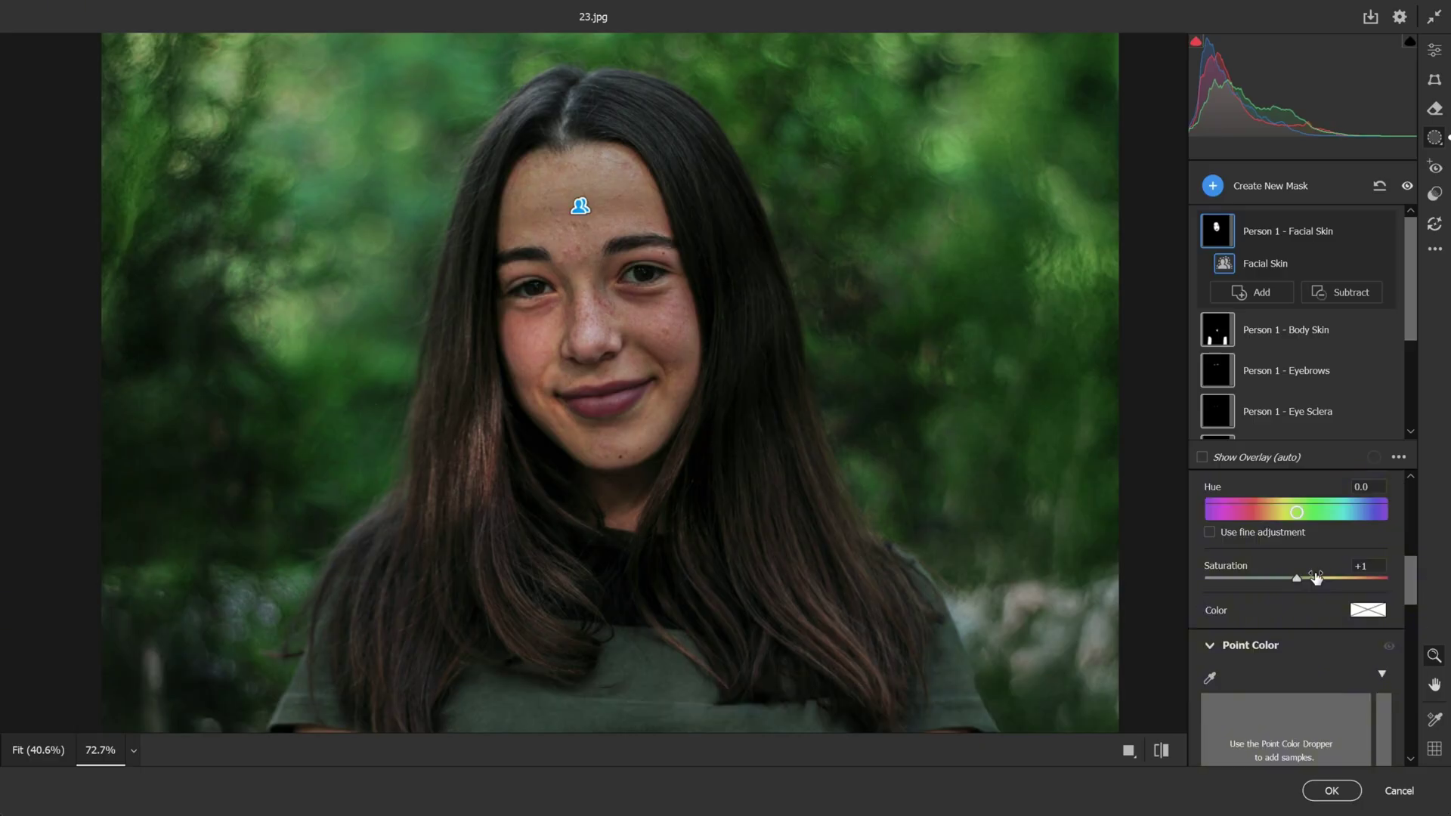
scroll(1300, 314, "down", 1)
Brighten the body skin mask with Exposure +0.50 and Contrast +3, and adjust its Whites.
left_click(1284, 314)
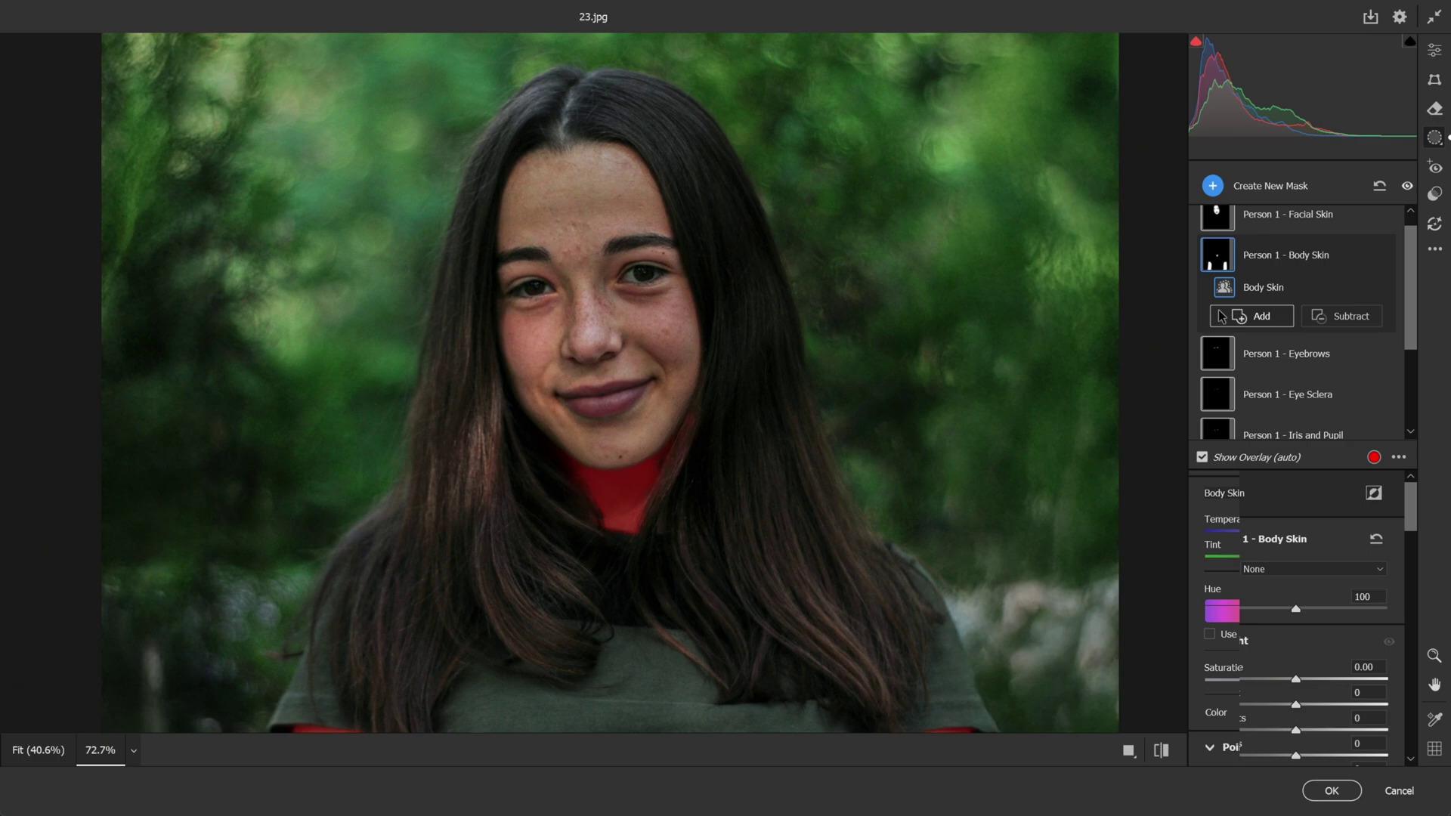
scroll(1298, 544, "down", 2)
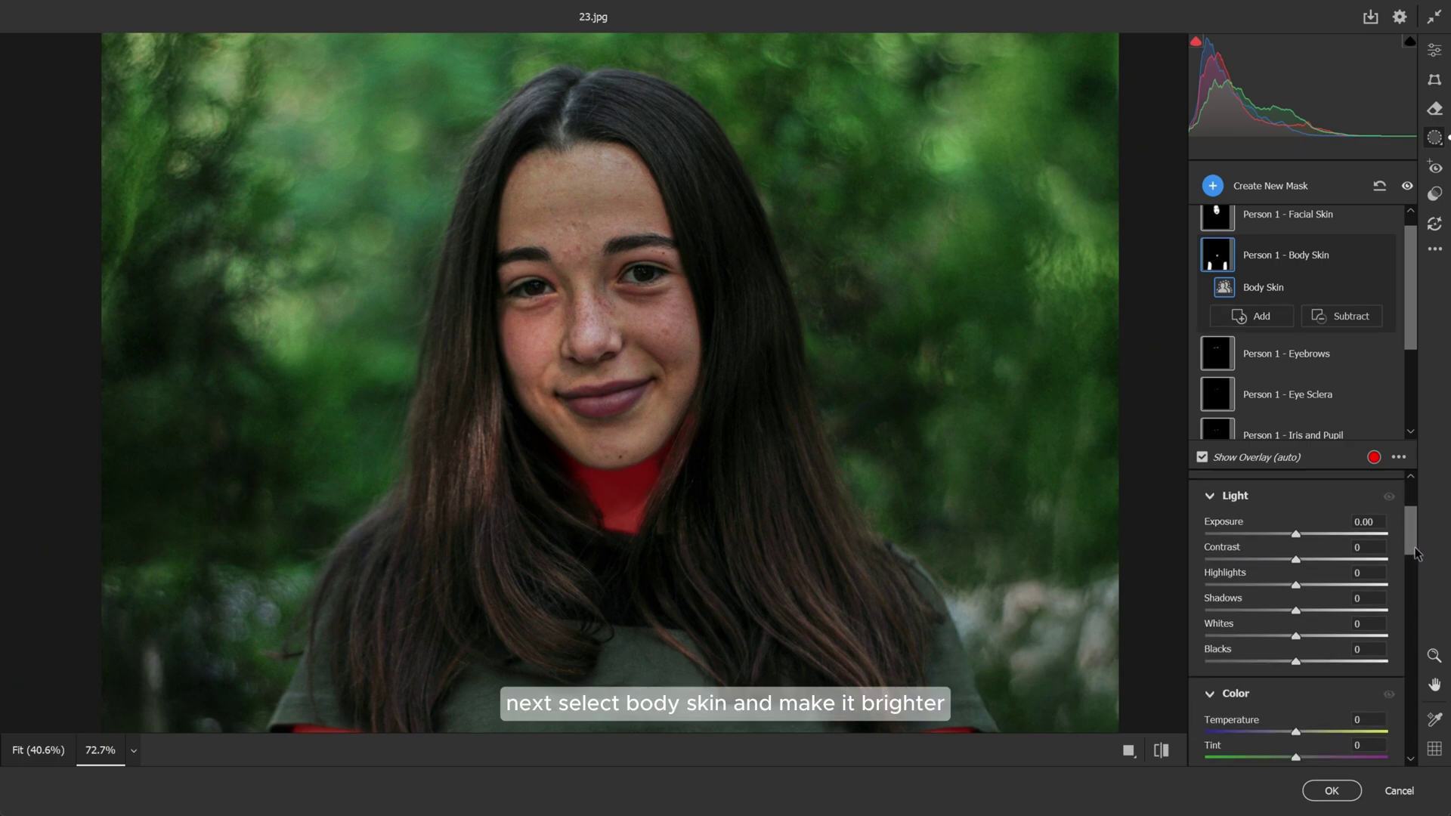
mouse_move(1298, 536)
left_mouse_down()
mouse_move(1312, 544)
mouse_move(1299, 560)
left_mouse_up()
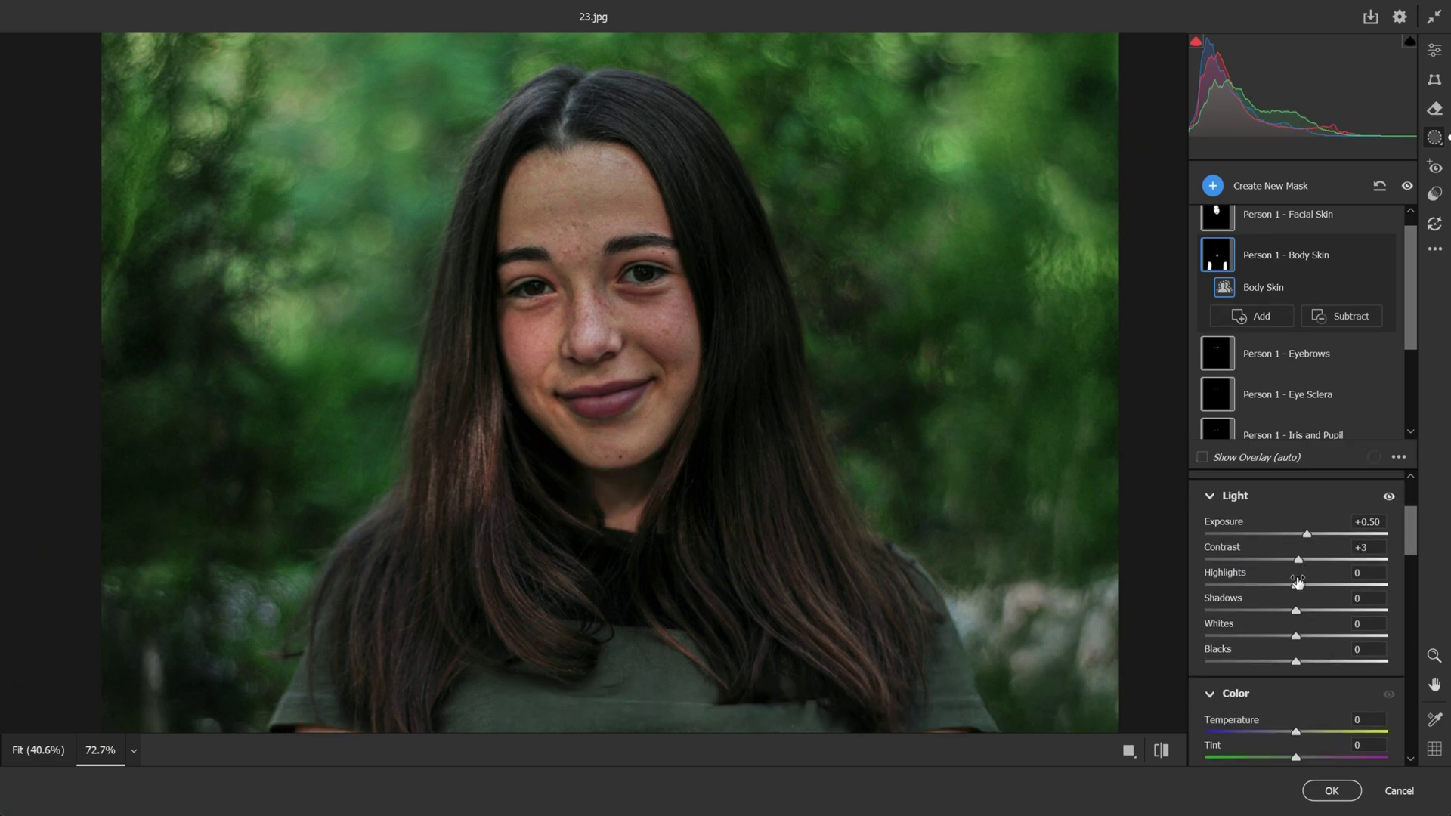
mouse_move(1295, 635)
left_mouse_down()
mouse_move(1289, 661)
mouse_move(1301, 630)
left_mouse_up()
On the body skin mask, set Texture to -13, Clarity to -10 and Dehaze to +10, and compare the before and after views.
scroll(1292, 642, "down", 2)
scroll(1307, 612, "up", 1)
scroll(1294, 643, "down", 4)
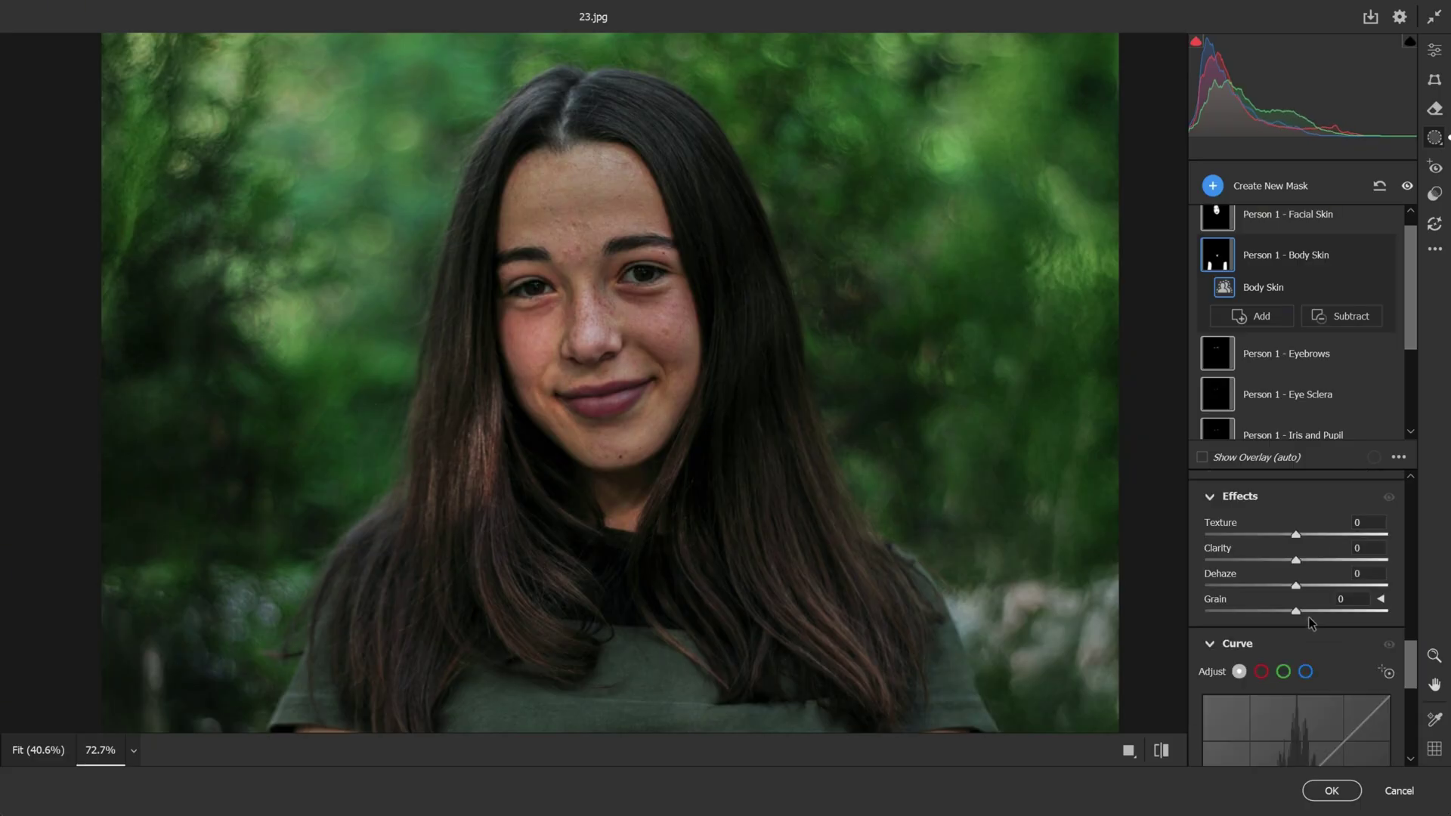
left_click_drag(1295, 534, 1298, 573)
scroll(774, 470, "down", 4)
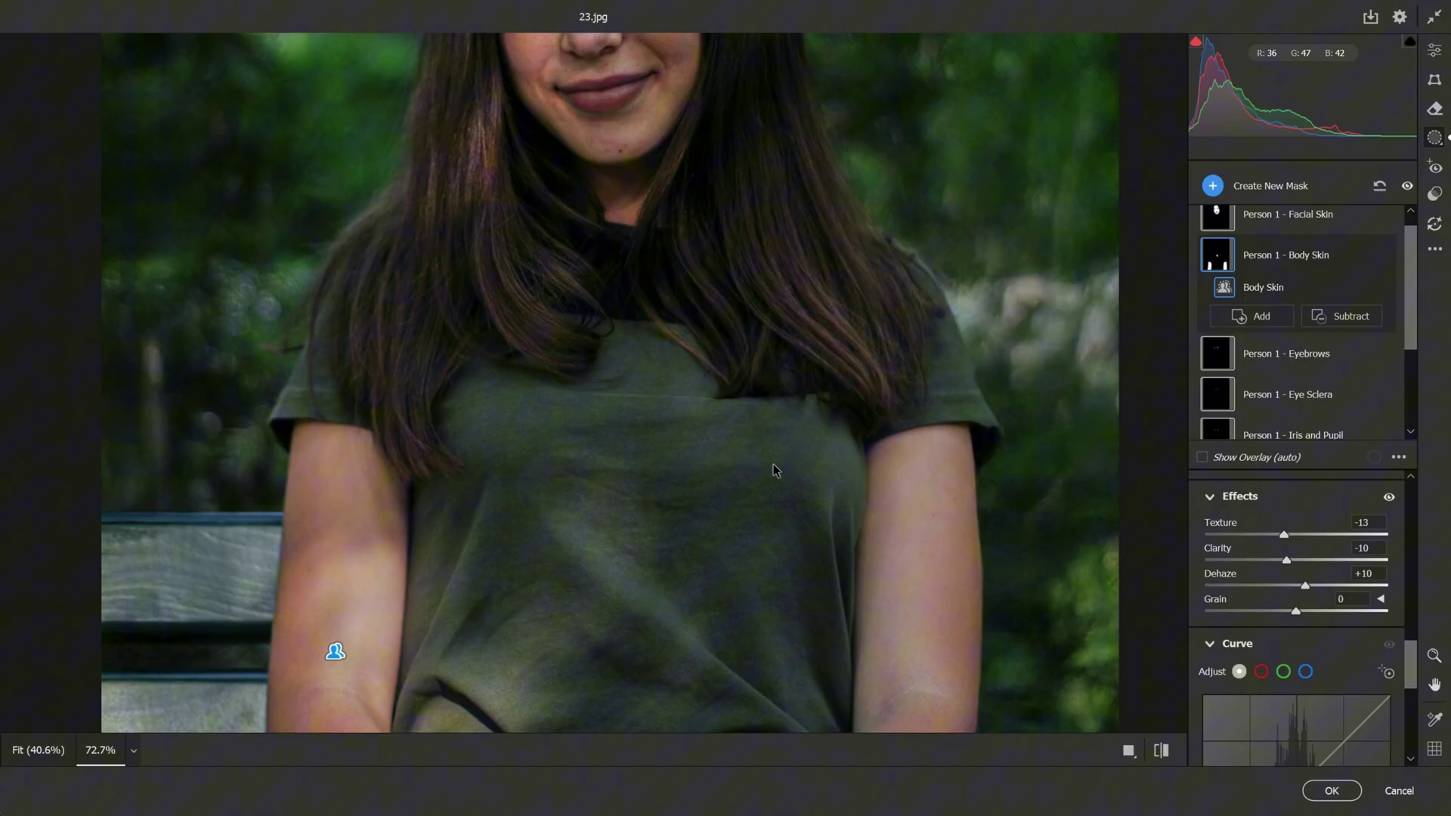
left_click(1160, 749)
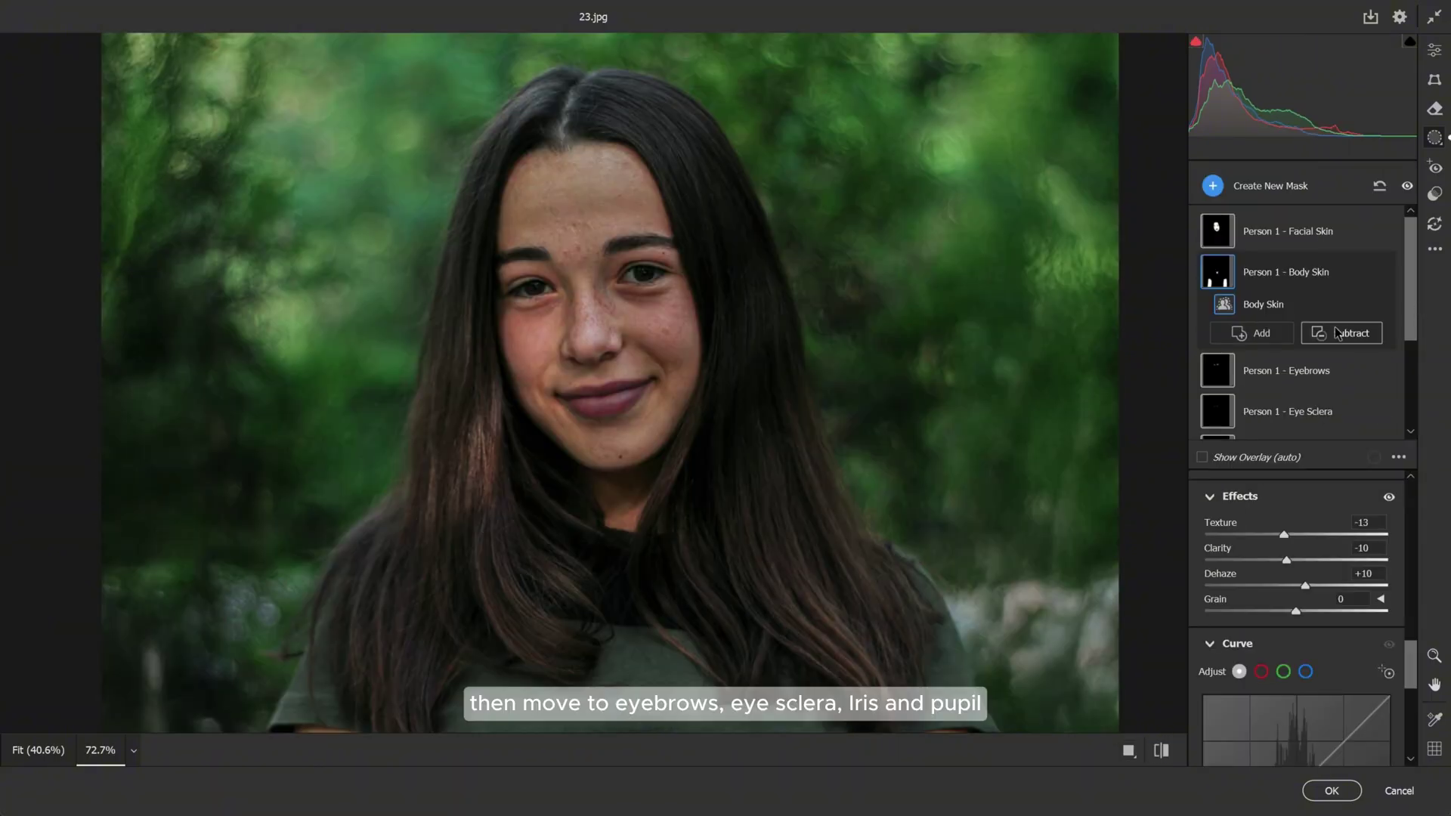
Set the Exposure of the eyebrows mask to +0.30.
left_click(1215, 374)
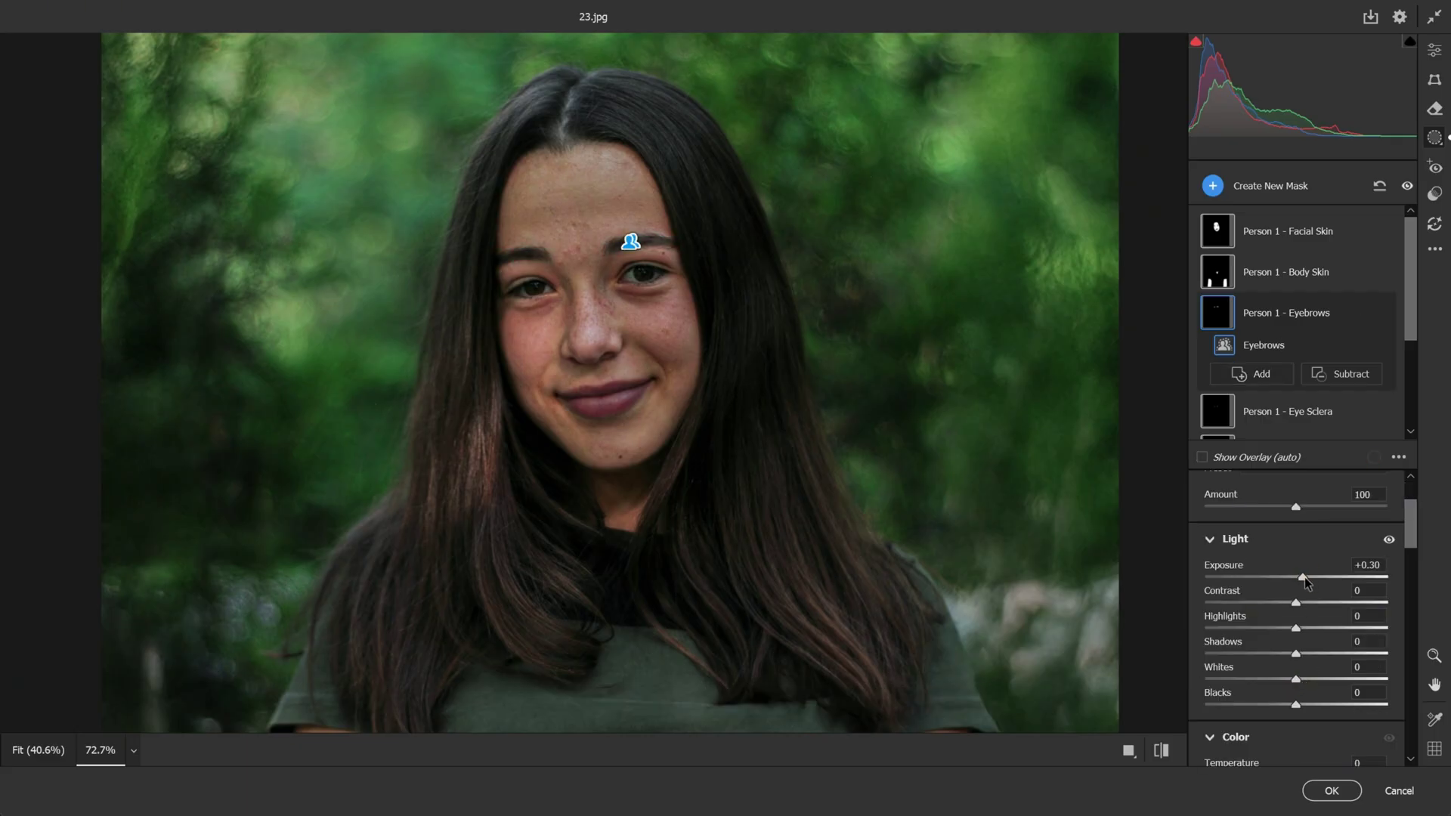
scroll(1224, 356, "down", 2)
Brighten the eye sclera mask with Exposure +0.55, Contrast +11 and Shadows +9.
left_click(1221, 317)
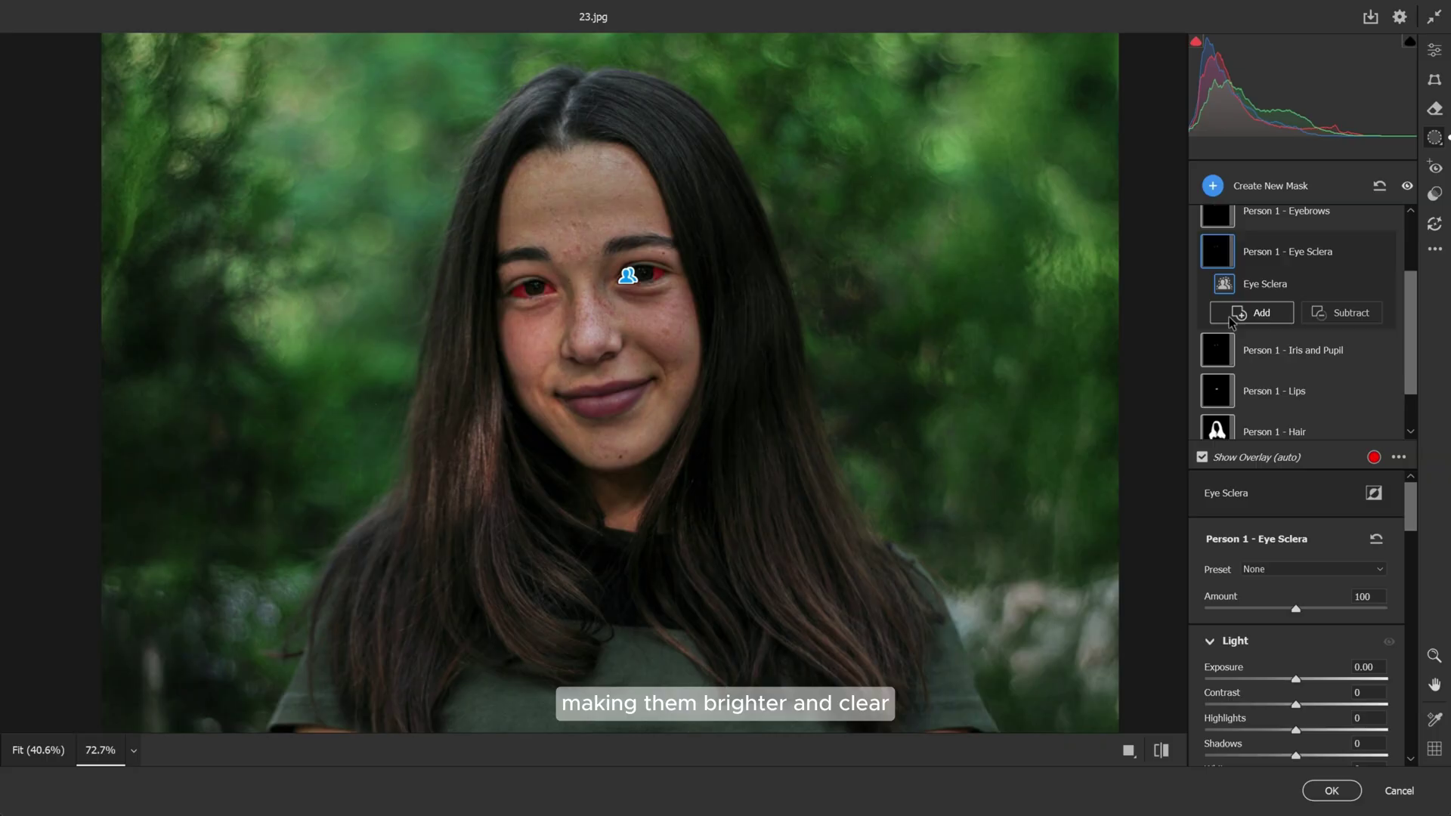
scroll(1311, 663, "down", 2)
left_click_drag(1296, 577, 1308, 576)
left_click_drag(1295, 653, 1304, 654)
left_click_drag(1296, 602, 1305, 603)
scroll(1305, 604, "up", 2)
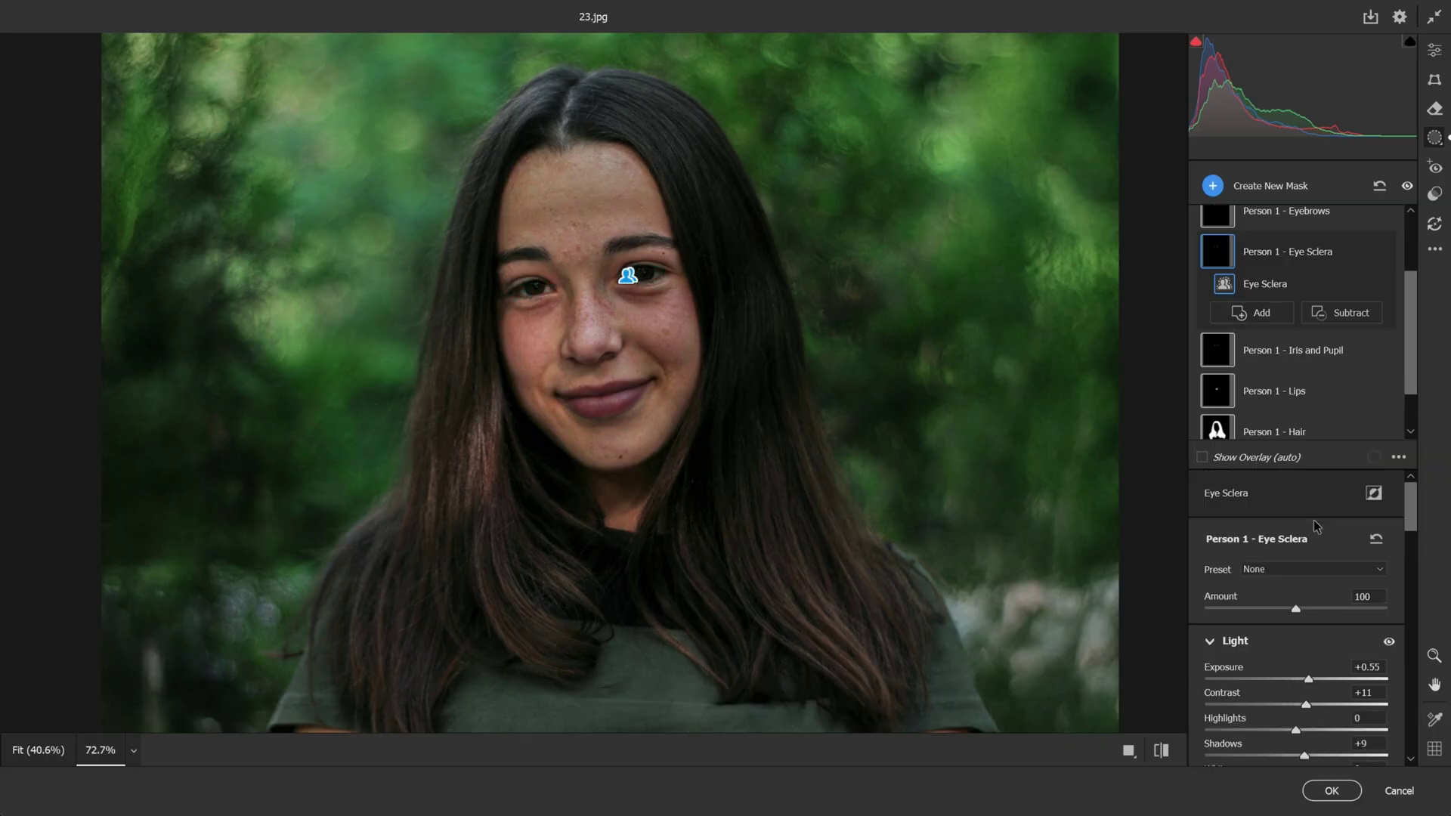
On the iris and pupil mask, set Exposure to +0.60 and Contrast to +6.
left_click(1253, 361)
scroll(1315, 578, "down", 2)
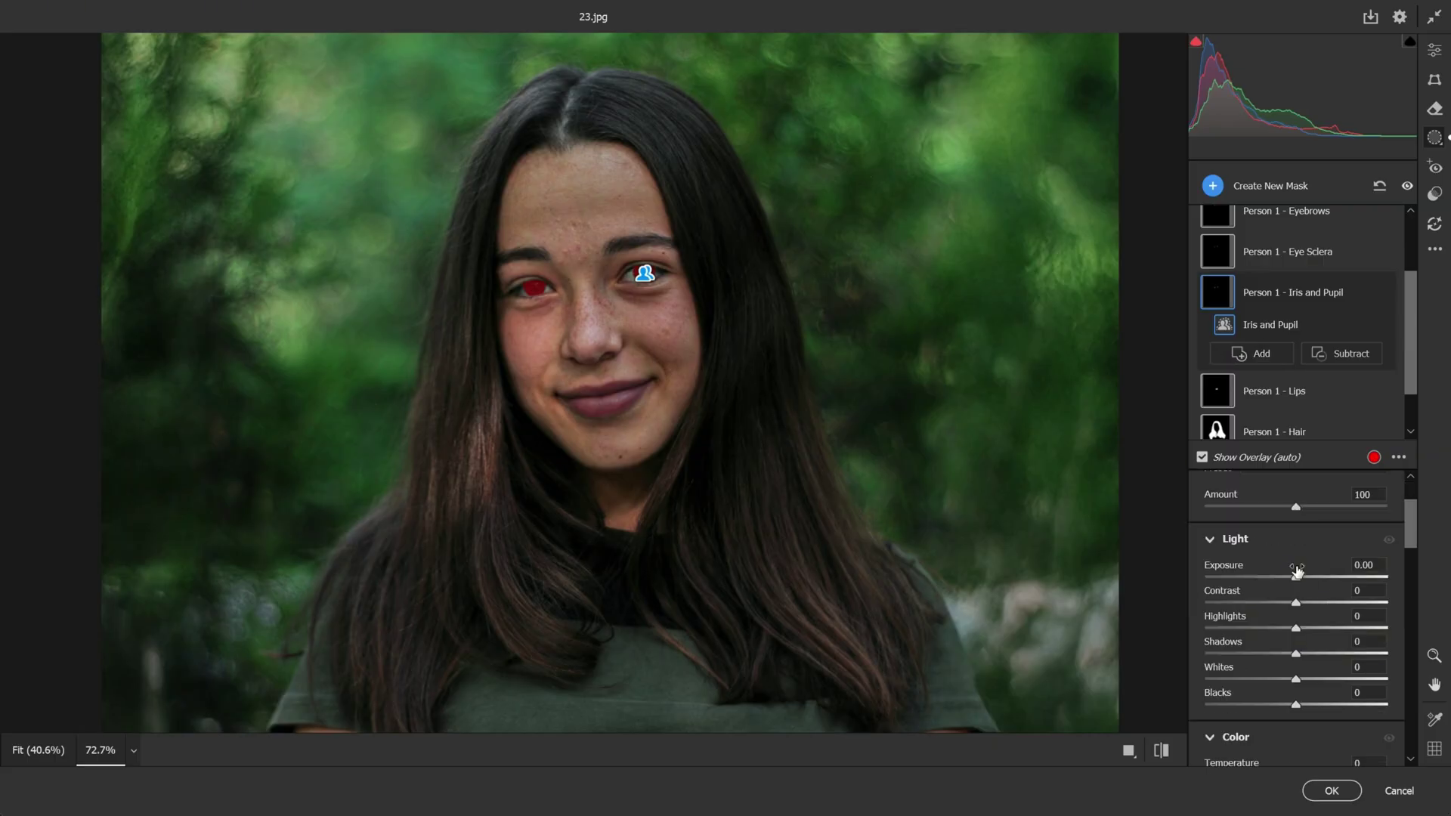
mouse_move(1297, 577)
left_mouse_down()
mouse_move(1311, 577)
mouse_move(1302, 602)
left_mouse_up()
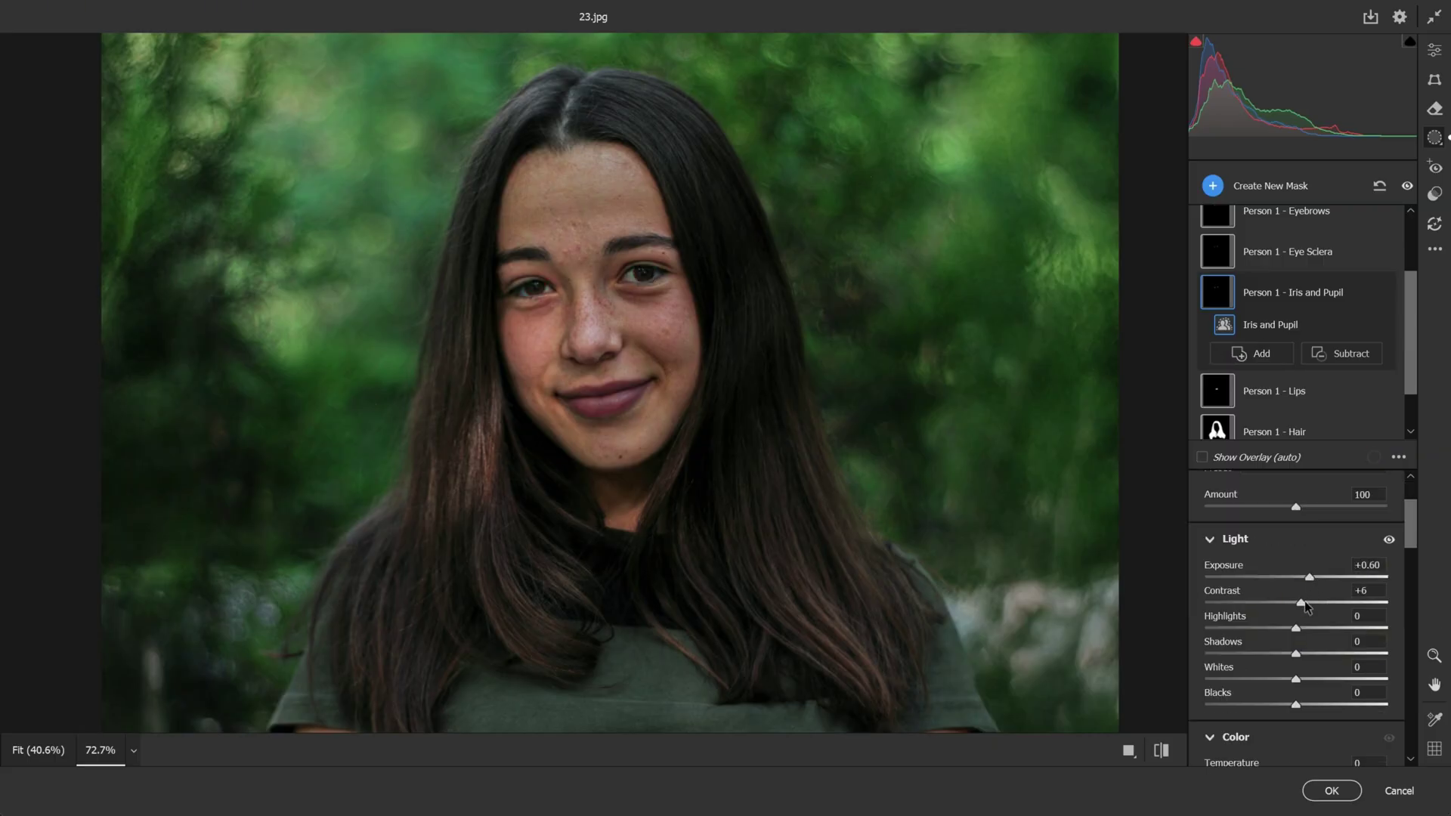
Raise the iris and pupil mask's Shadows, and set the lips mask to Exposure +0.85, Contrast +14, Highlights -22, Shadows +22, Whites +10 and Blacks -7.
left_click_drag(1295, 653, 1306, 654)
left_click(1267, 399)
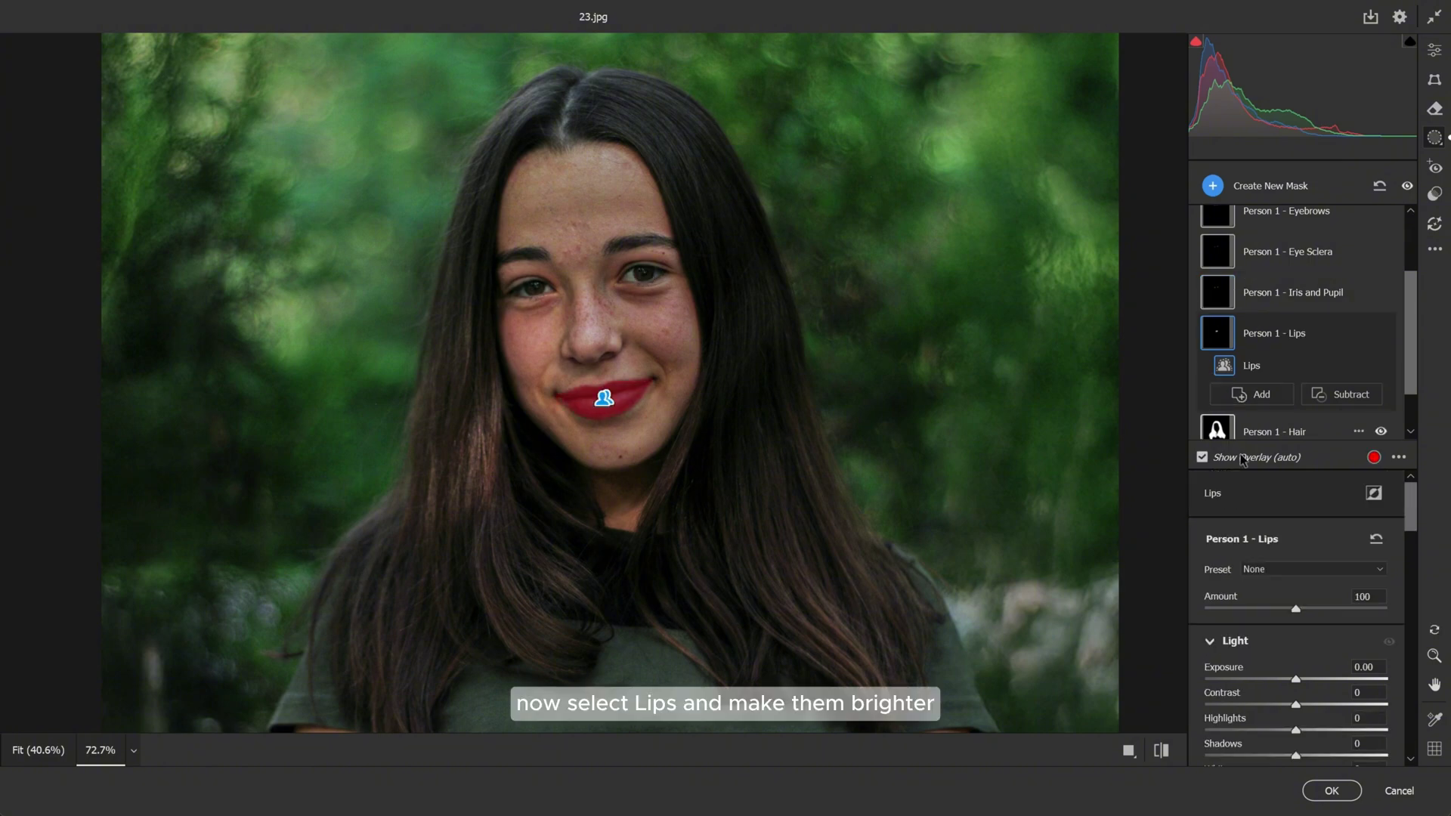
scroll(1284, 574, "down", 2)
mouse_move(1296, 577)
left_mouse_down()
mouse_move(1320, 580)
mouse_move(1308, 602)
mouse_move(1316, 578)
left_mouse_up()
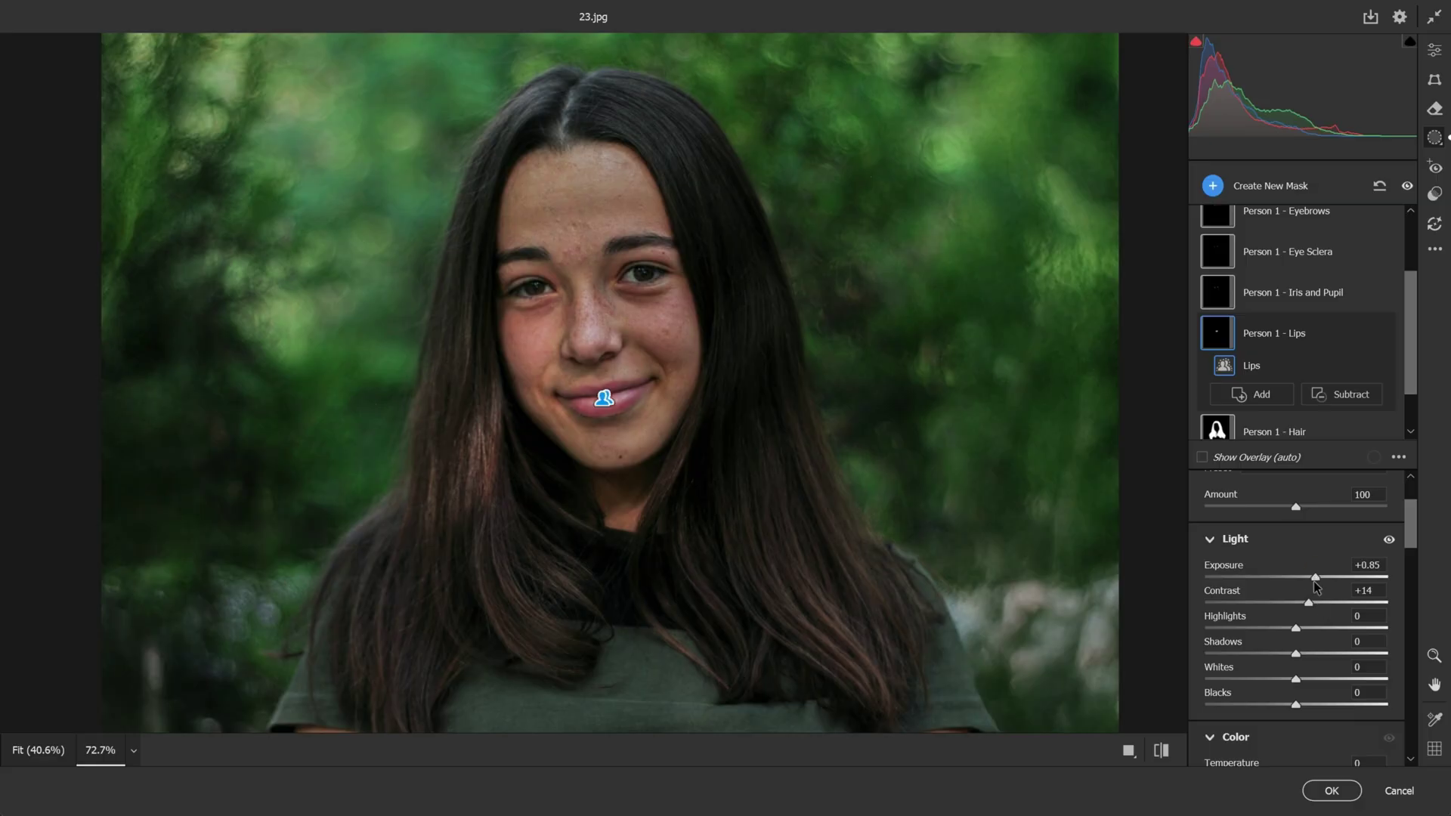
left_click_drag(1296, 628, 1315, 699)
Set the lips mask's Temperature to +6, Tint to +11 and Saturation to +10, and compare the before and after views.
scroll(1309, 673, "down", 2)
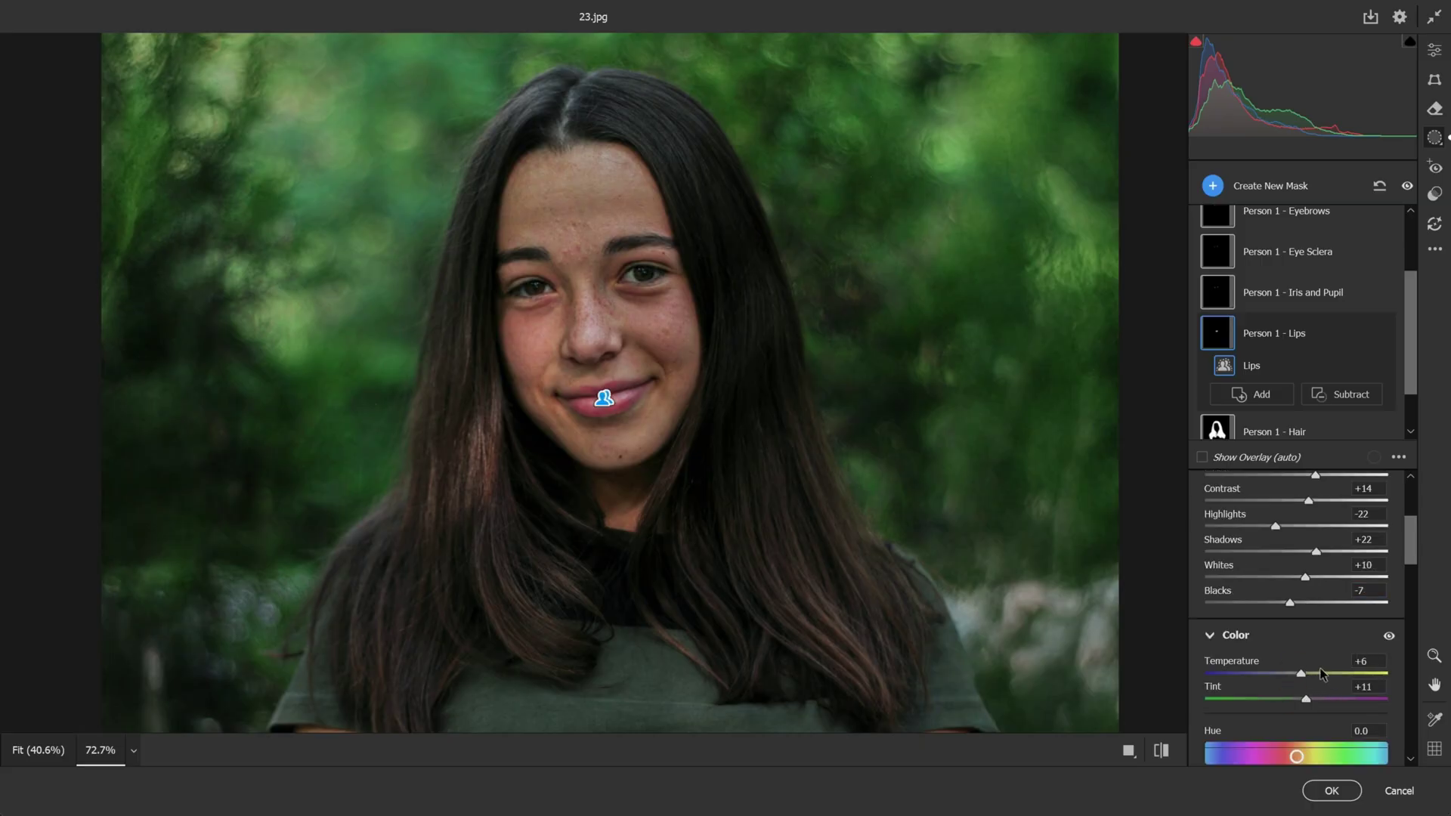
scroll(1321, 674, "down", 3)
left_click_drag(1299, 624, 1305, 623)
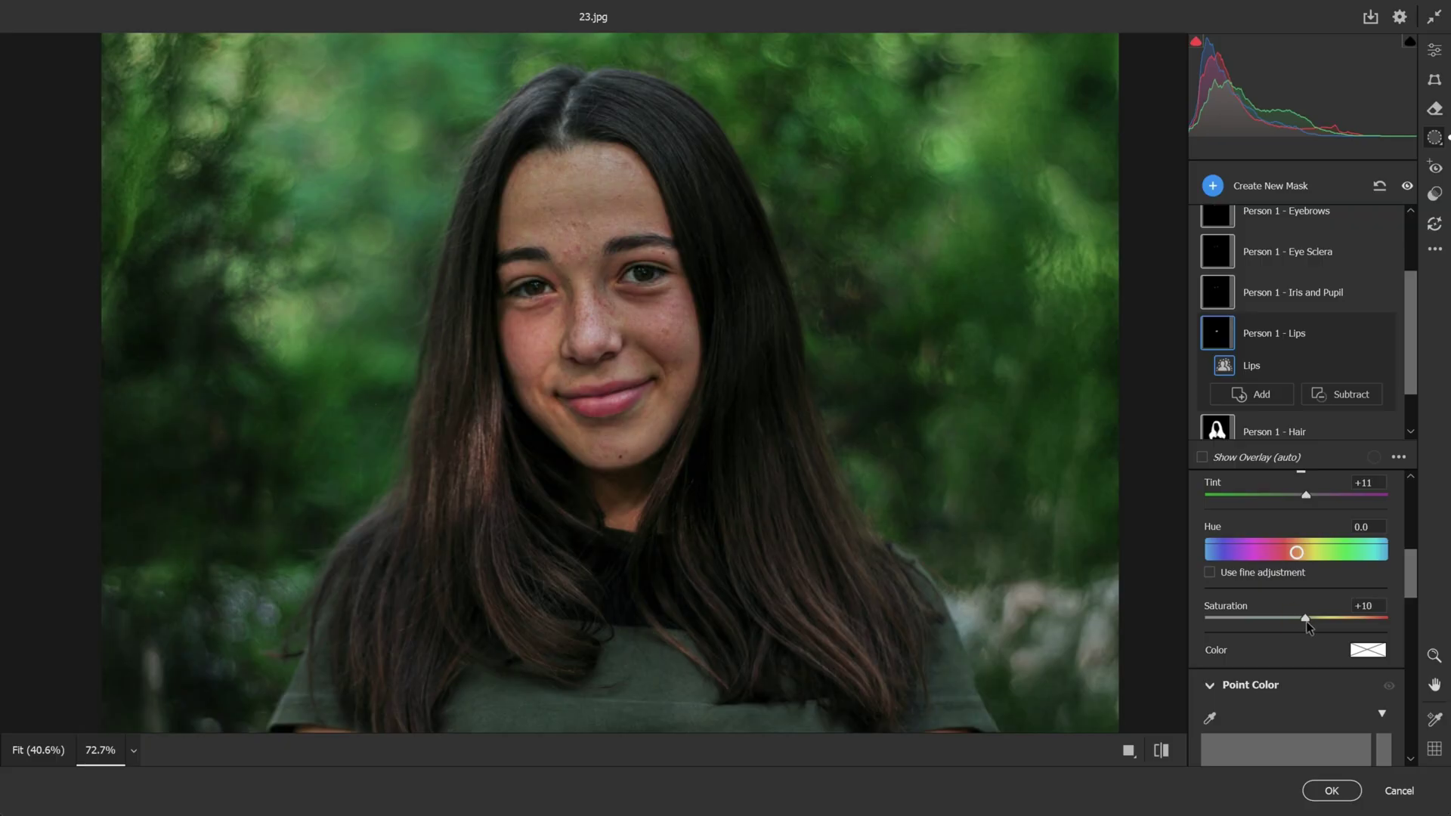
left_click(1163, 750)
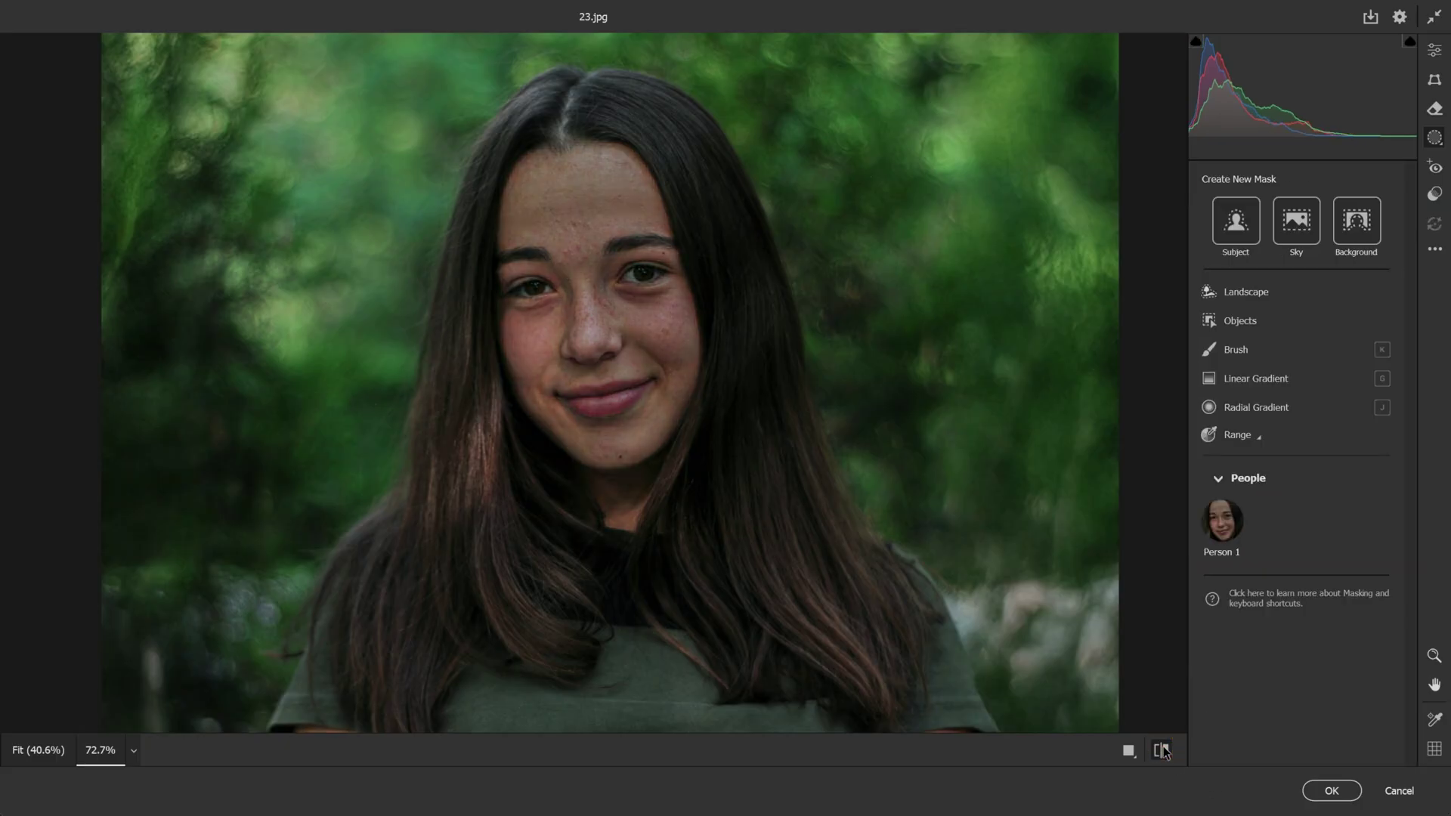
left_click(1162, 751)
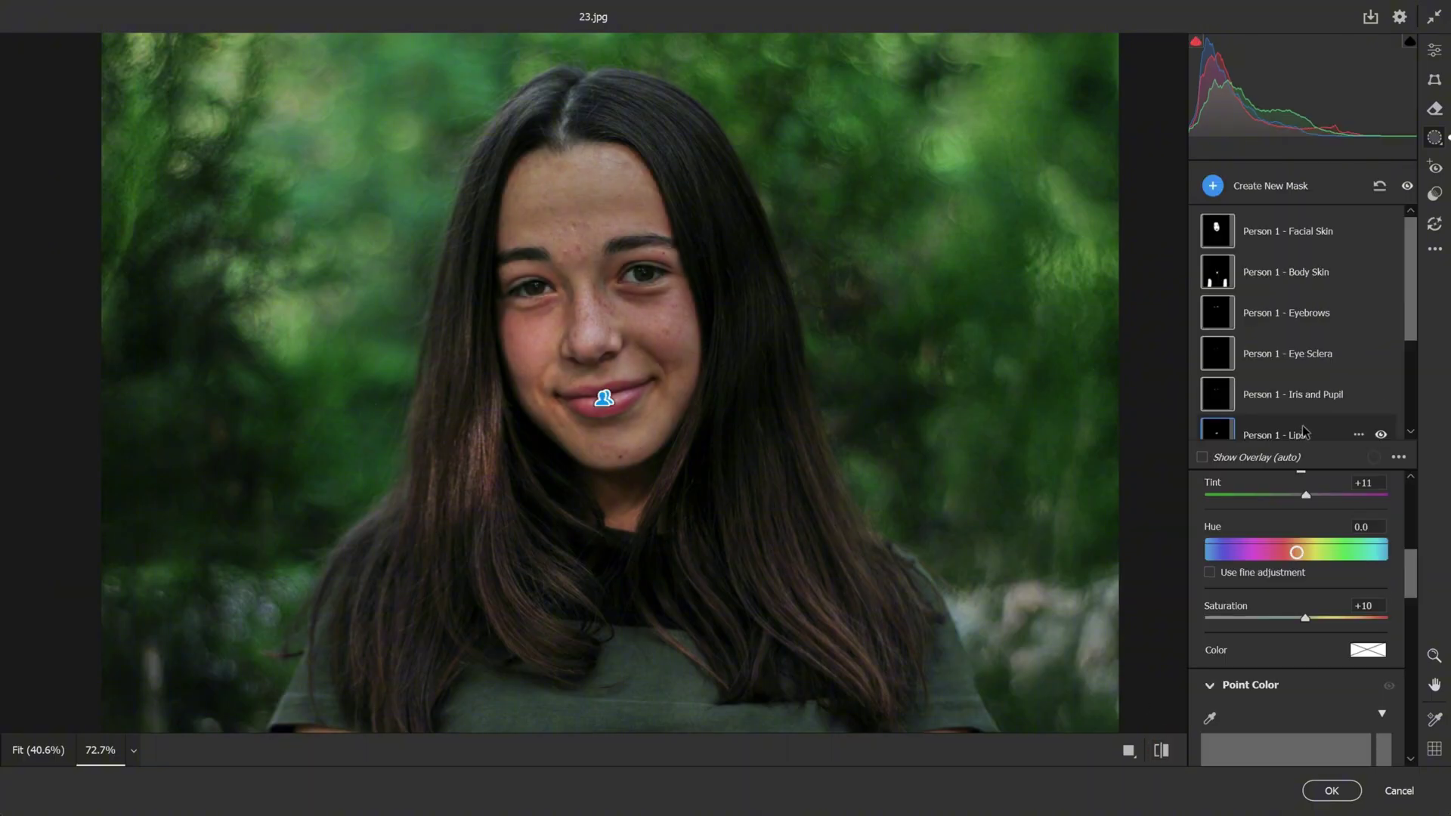
On the hair mask, set Exposure to +0.35, Contrast to +2, Highlights to -7 and Shadows to +7.
left_click(1302, 429)
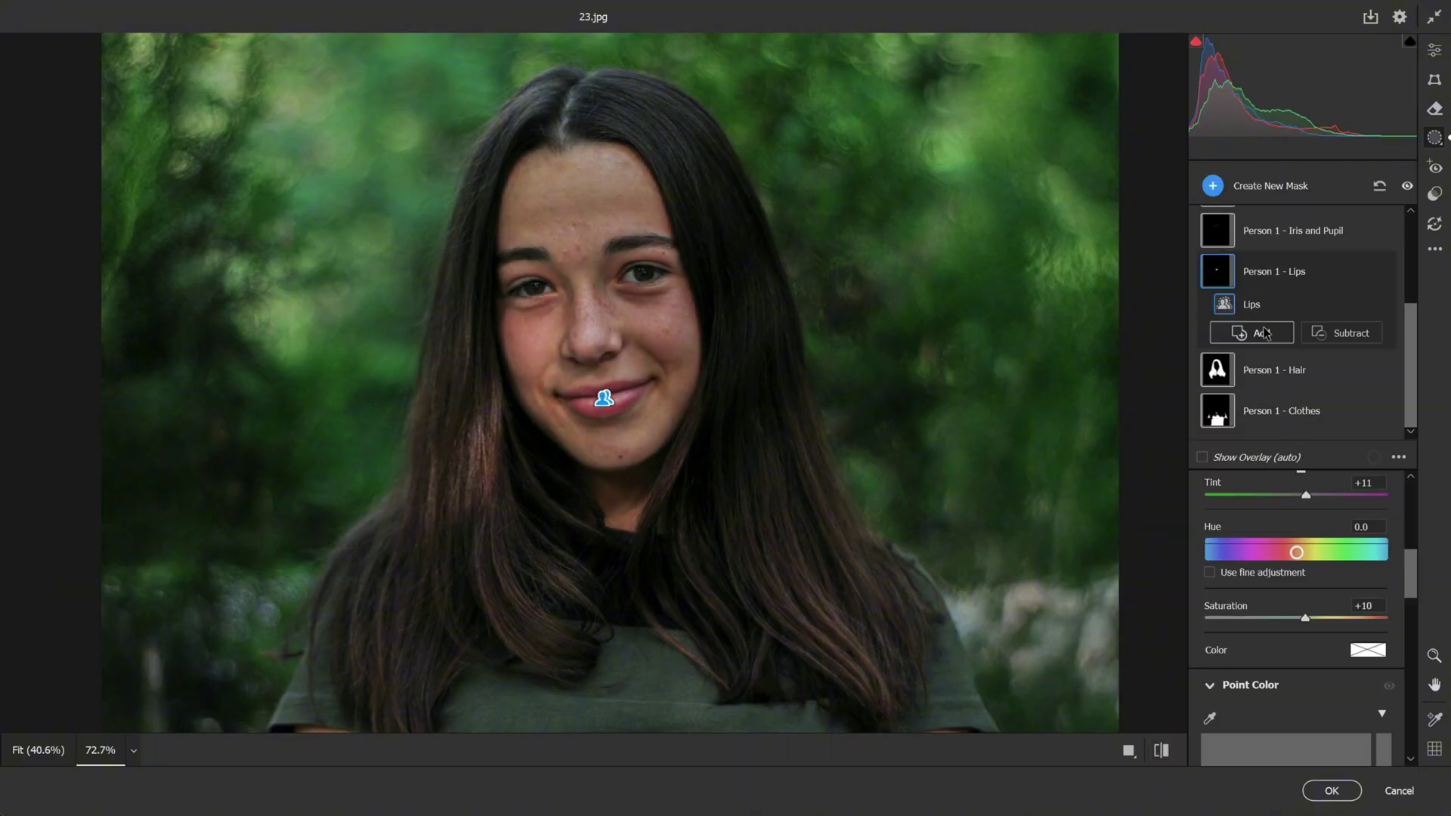
left_click(1223, 372)
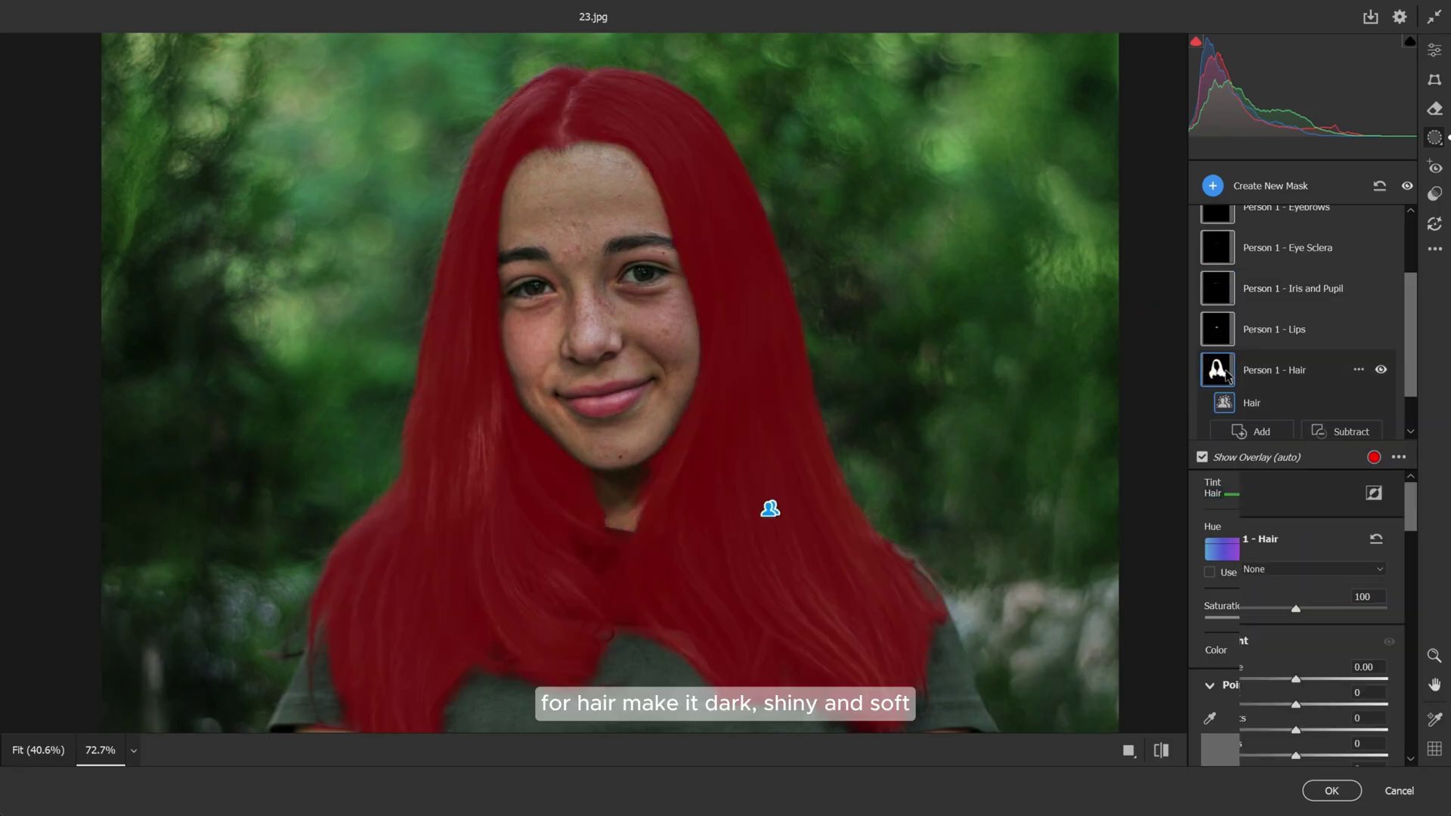
left_click_drag(1295, 577, 1303, 576)
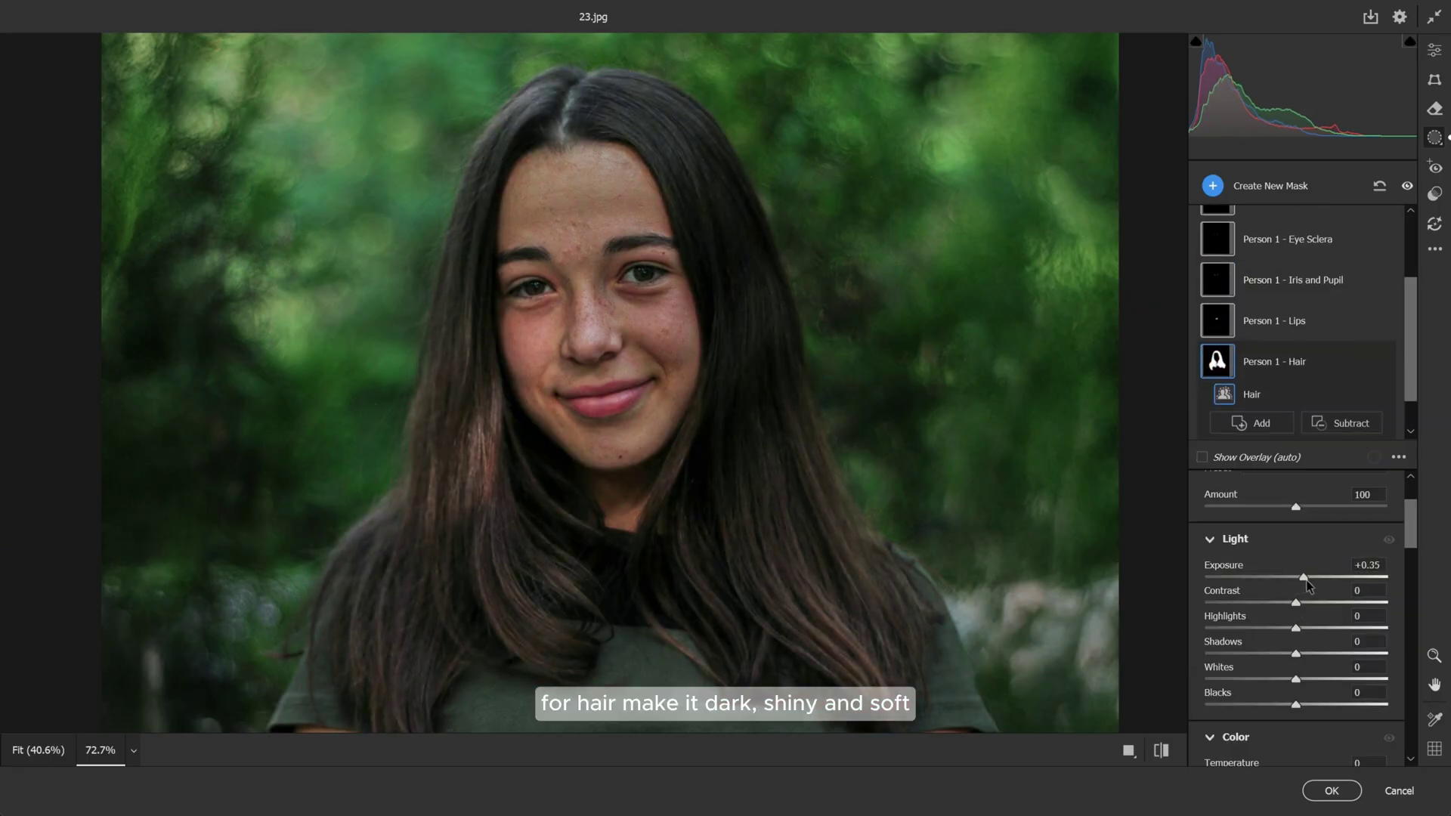
left_click_drag(1295, 628, 1288, 706)
Soften the hair mask with Texture -14, Clarity -21 and Dehaze +11, and compare the before and after views.
scroll(1336, 674, "down", 10)
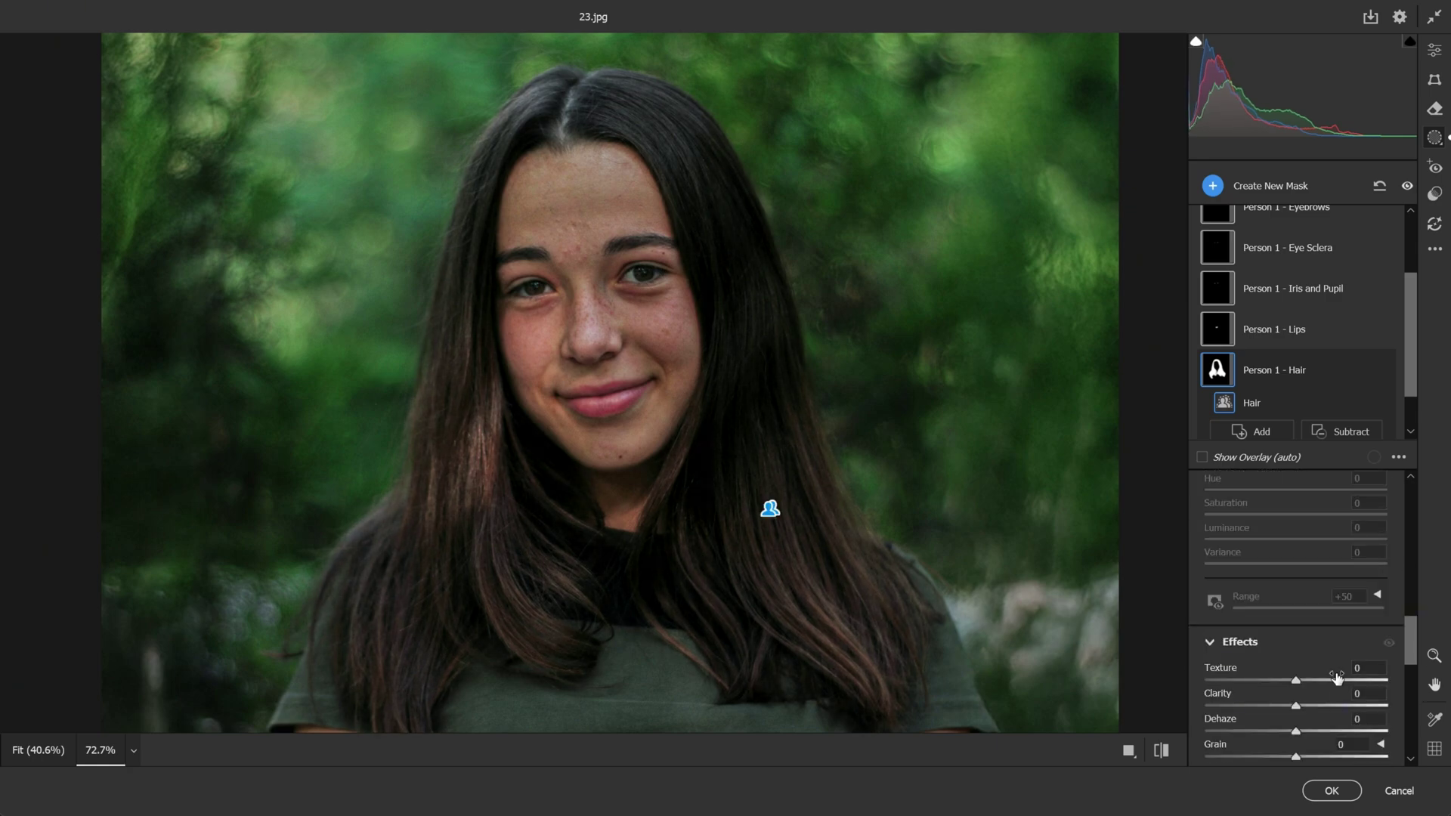
left_click_drag(1296, 578, 1282, 578)
mouse_move(1295, 603)
left_mouse_down()
mouse_move(1277, 604)
mouse_move(1306, 630)
left_mouse_up()
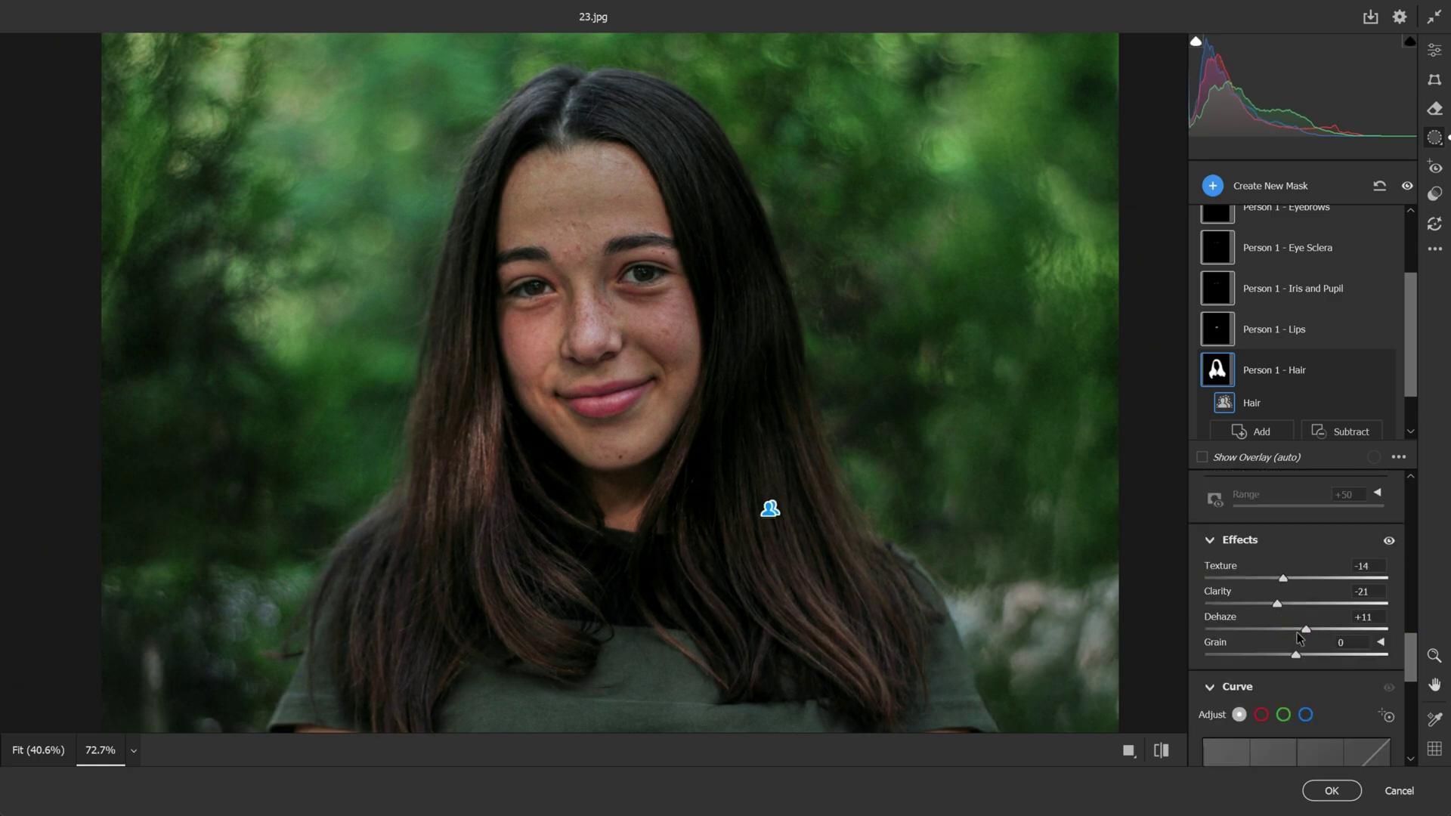
left_click(1164, 751)
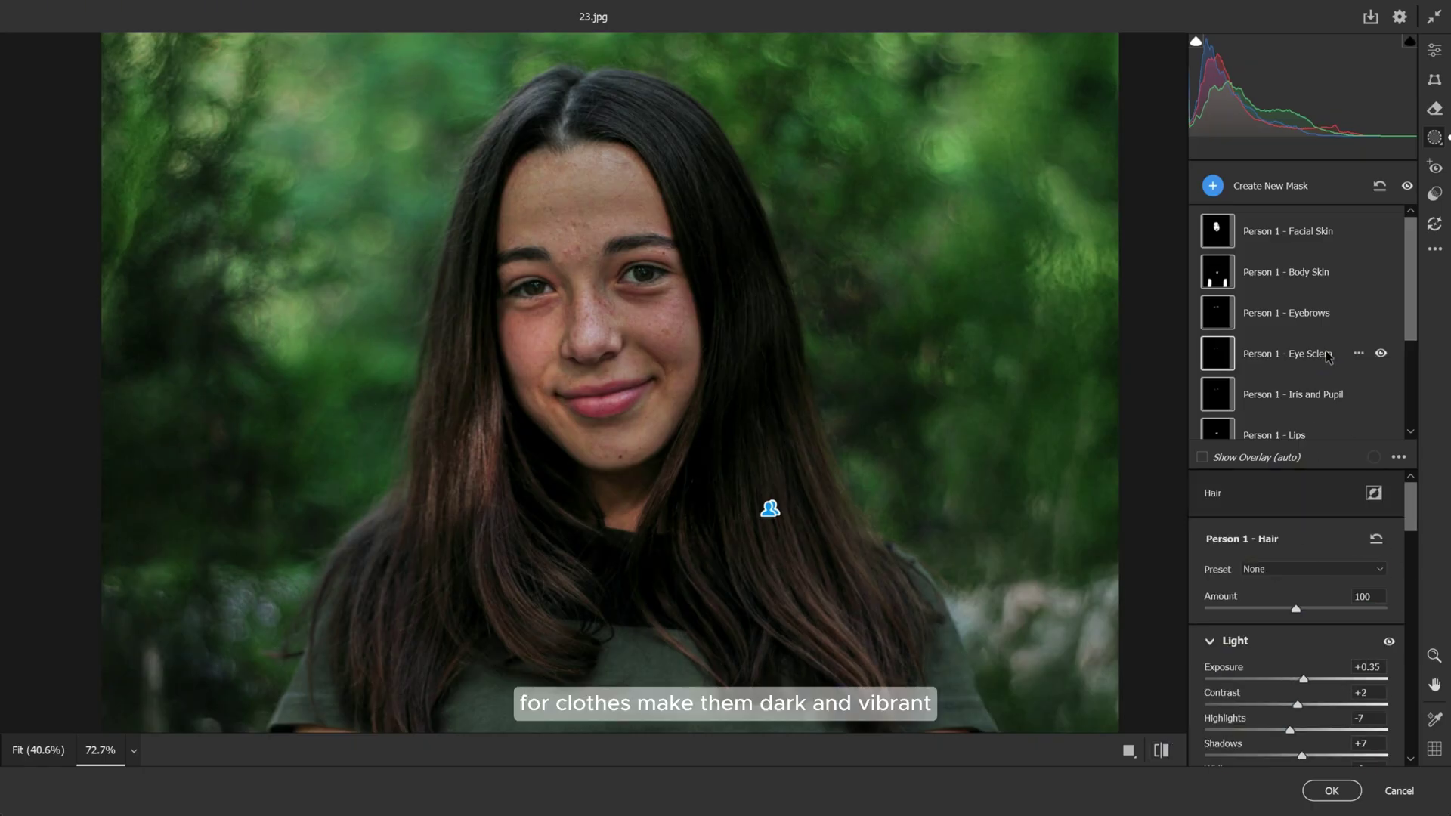
Darken the clothes mask with its Light settings, lowering Whites and setting Blacks to -7.
scroll(1300, 340, "down", 3)
left_click(1285, 412)
scroll(1300, 605, "down", 2)
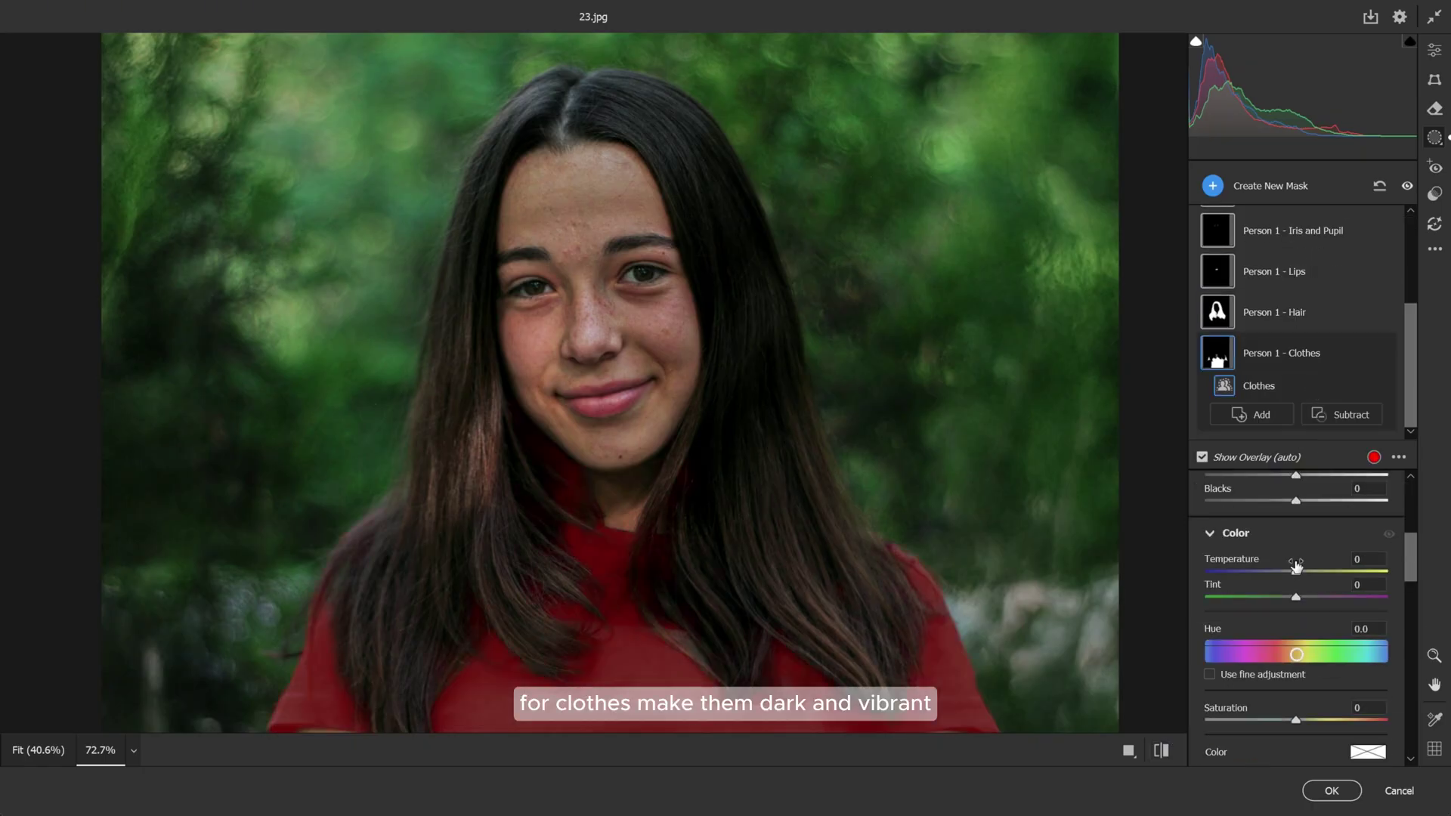
scroll(647, 440, "down", 5)
left_click_drag(1295, 577, 1290, 704)
Set the clothes mask's Temperature to +8, Tint to -24 and Saturation to +9.
scroll(1330, 681, "down", 4)
left_click_drag(1295, 571, 1303, 571)
left_click_drag(1295, 597, 1274, 598)
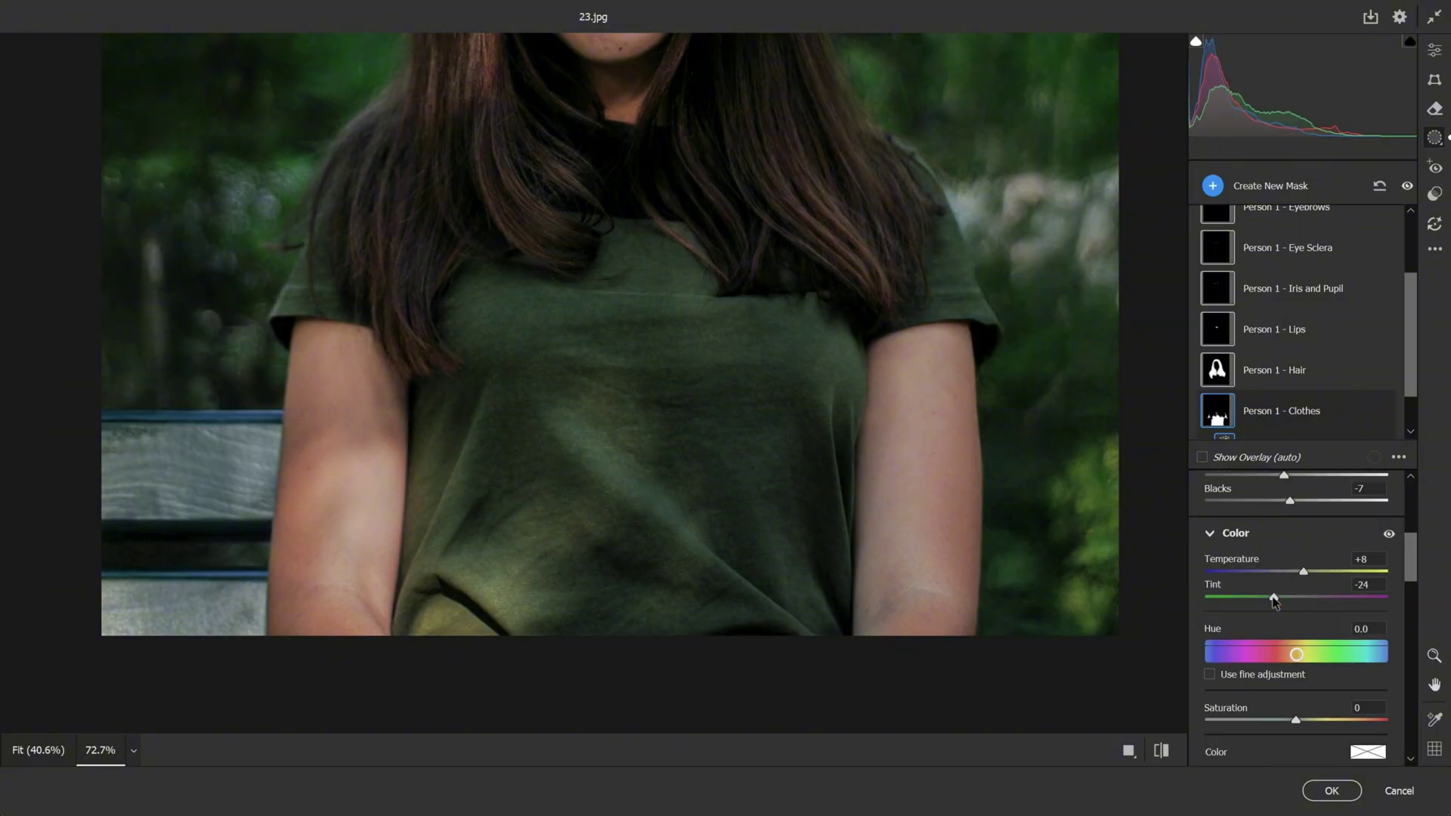
scroll(1315, 638, "down", 8)
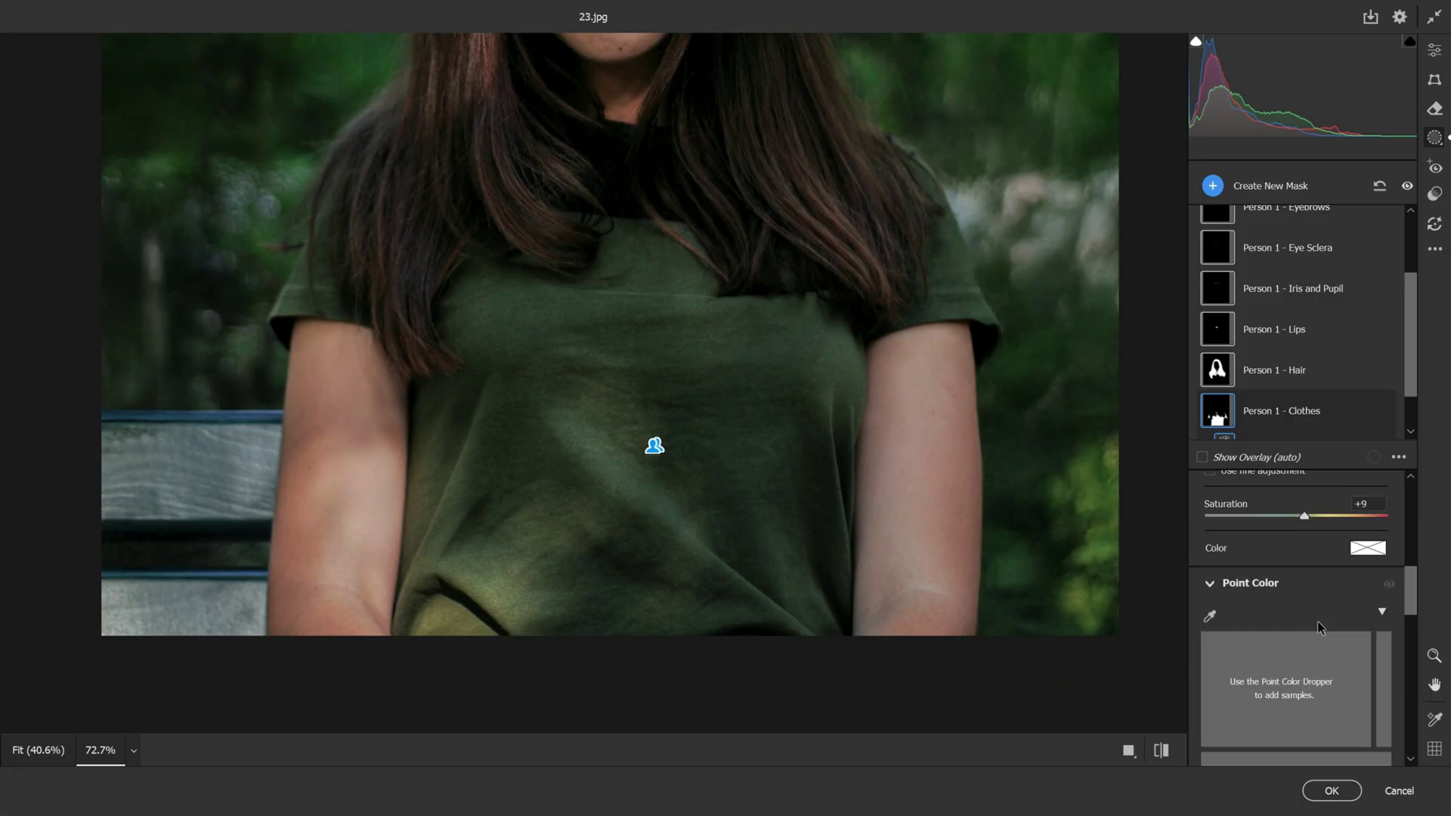
Set the clothes mask's Texture to -15, Clarity to -11 and Dehaze to +6, and compare the before and after views.
scroll(1315, 653, "down", 3)
left_click_drag(1295, 578, 1301, 627)
scroll(923, 409, "up", 5)
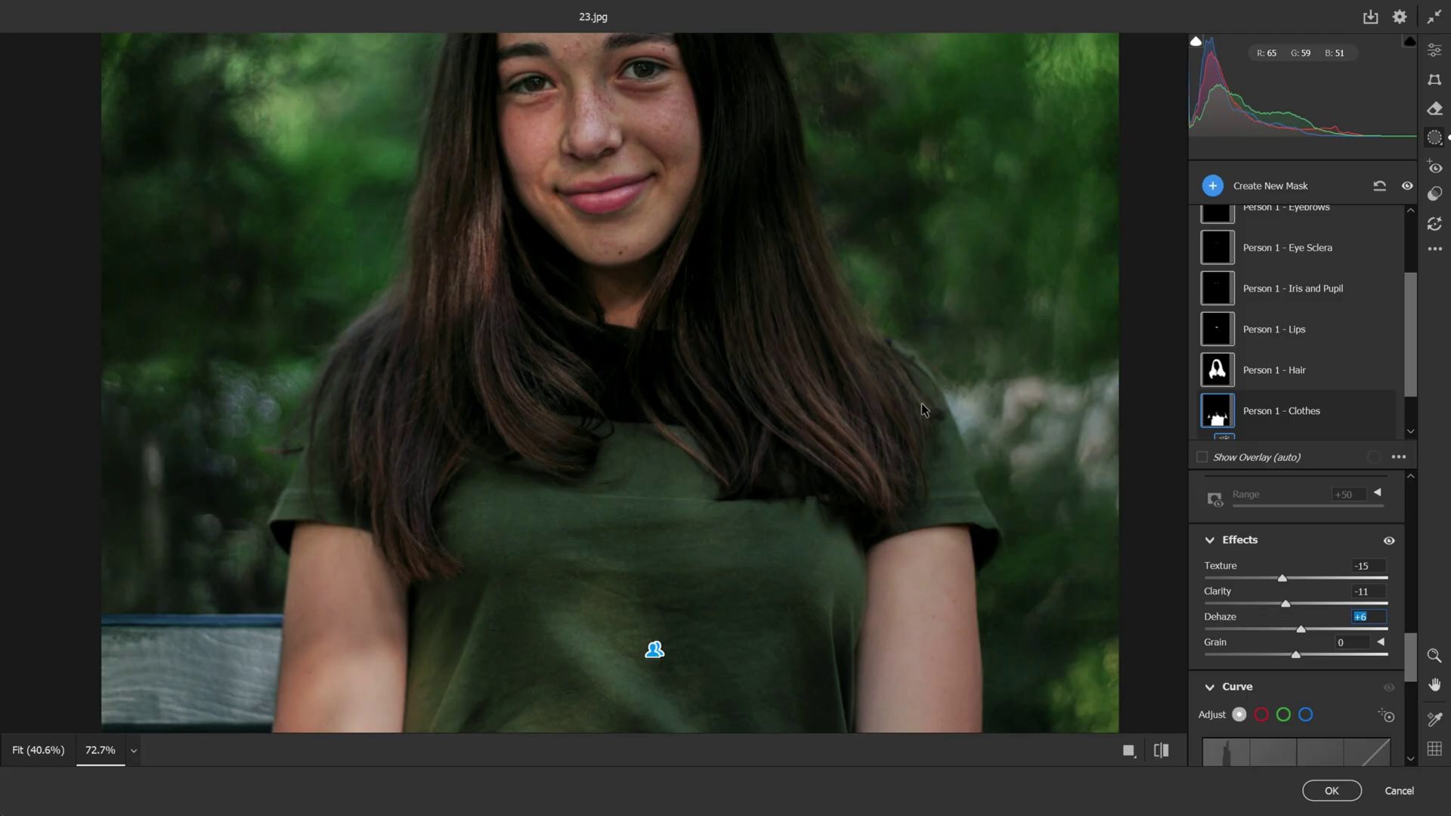
scroll(924, 409, "up", 3)
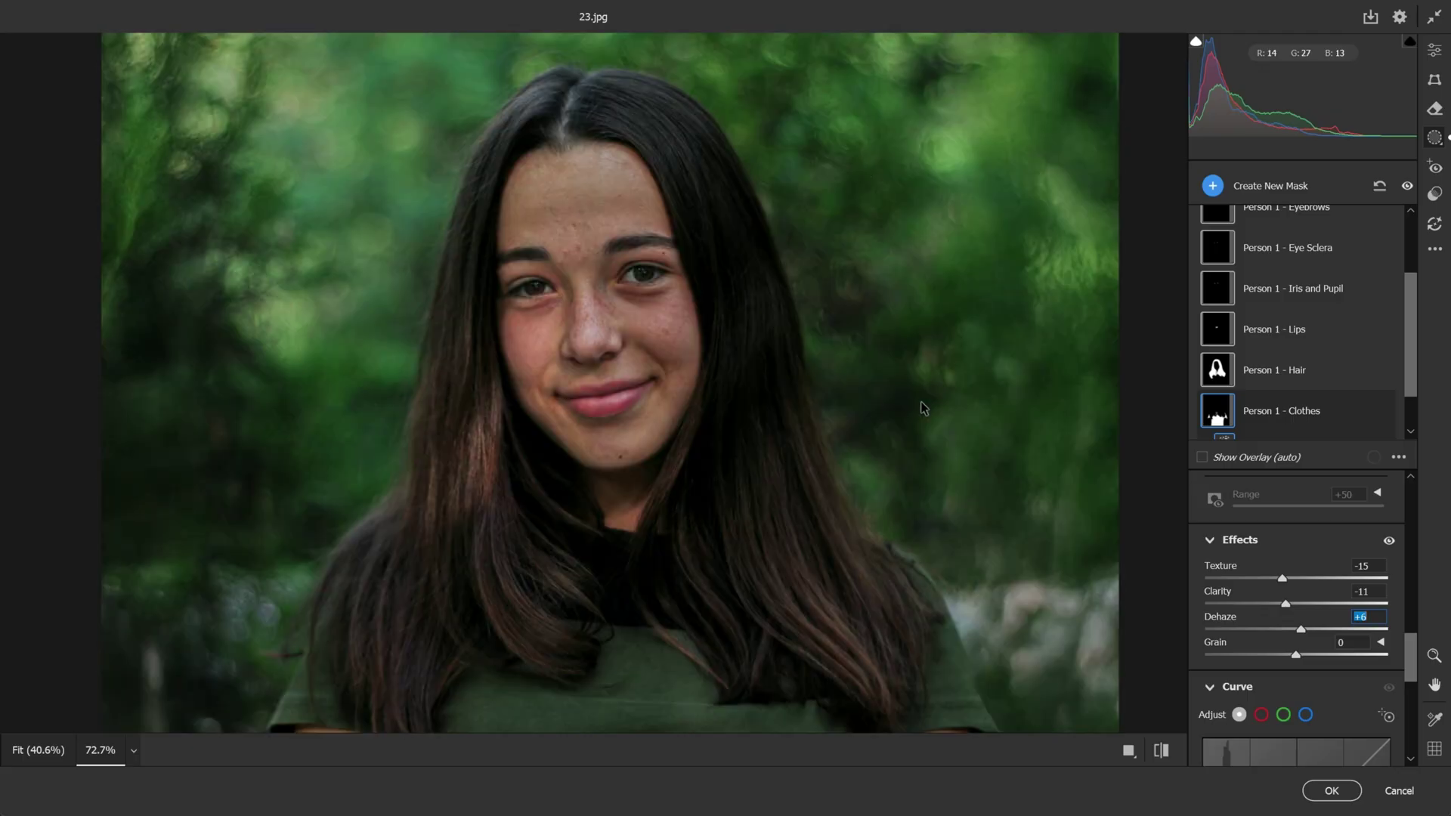
left_click(1162, 750)
left_click(1161, 750)
left_click(1161, 751)
left_click(1162, 750)
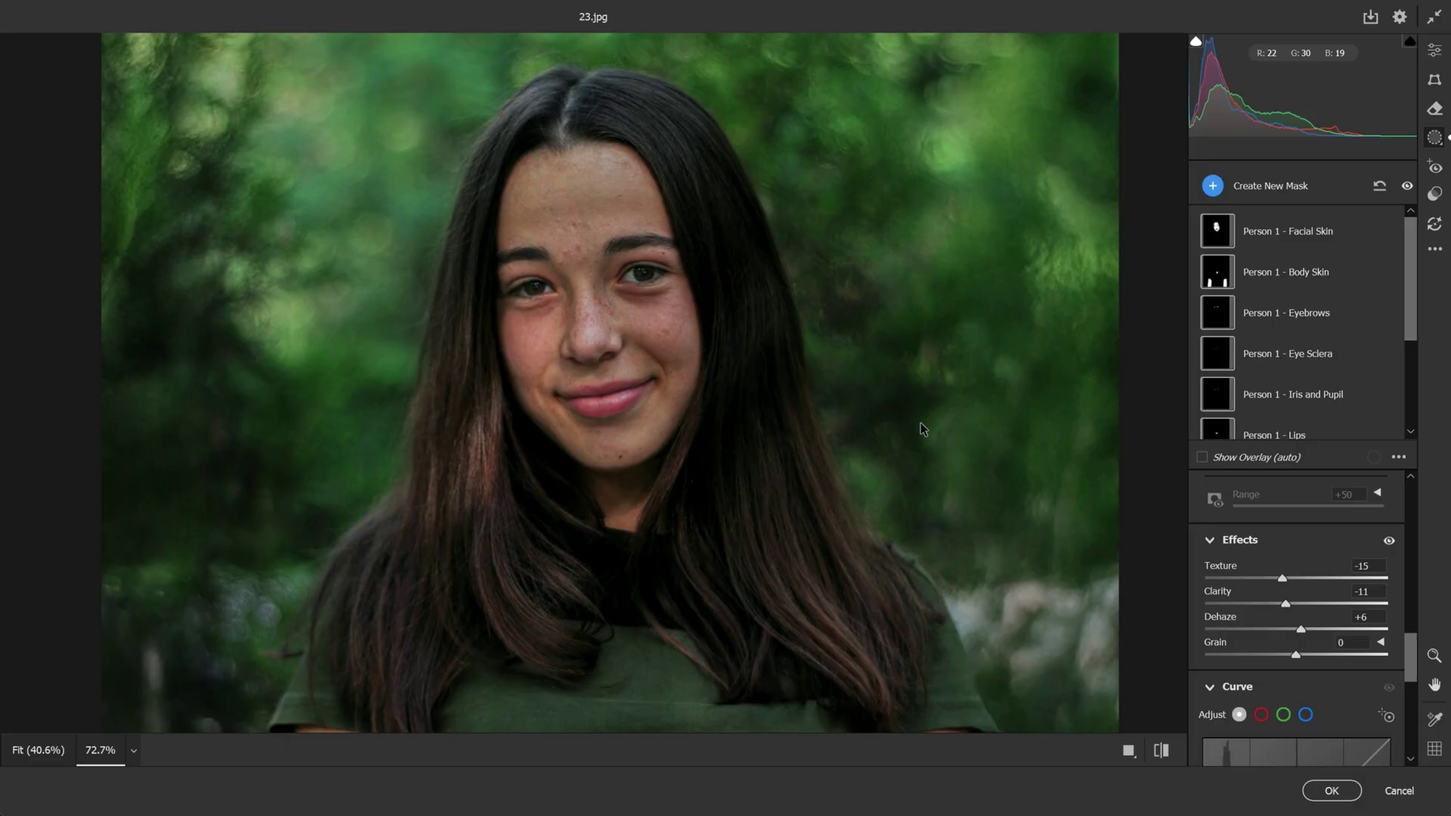
Create a new mask covering the background behind the person.
left_click(1255, 187)
left_click(1322, 231)
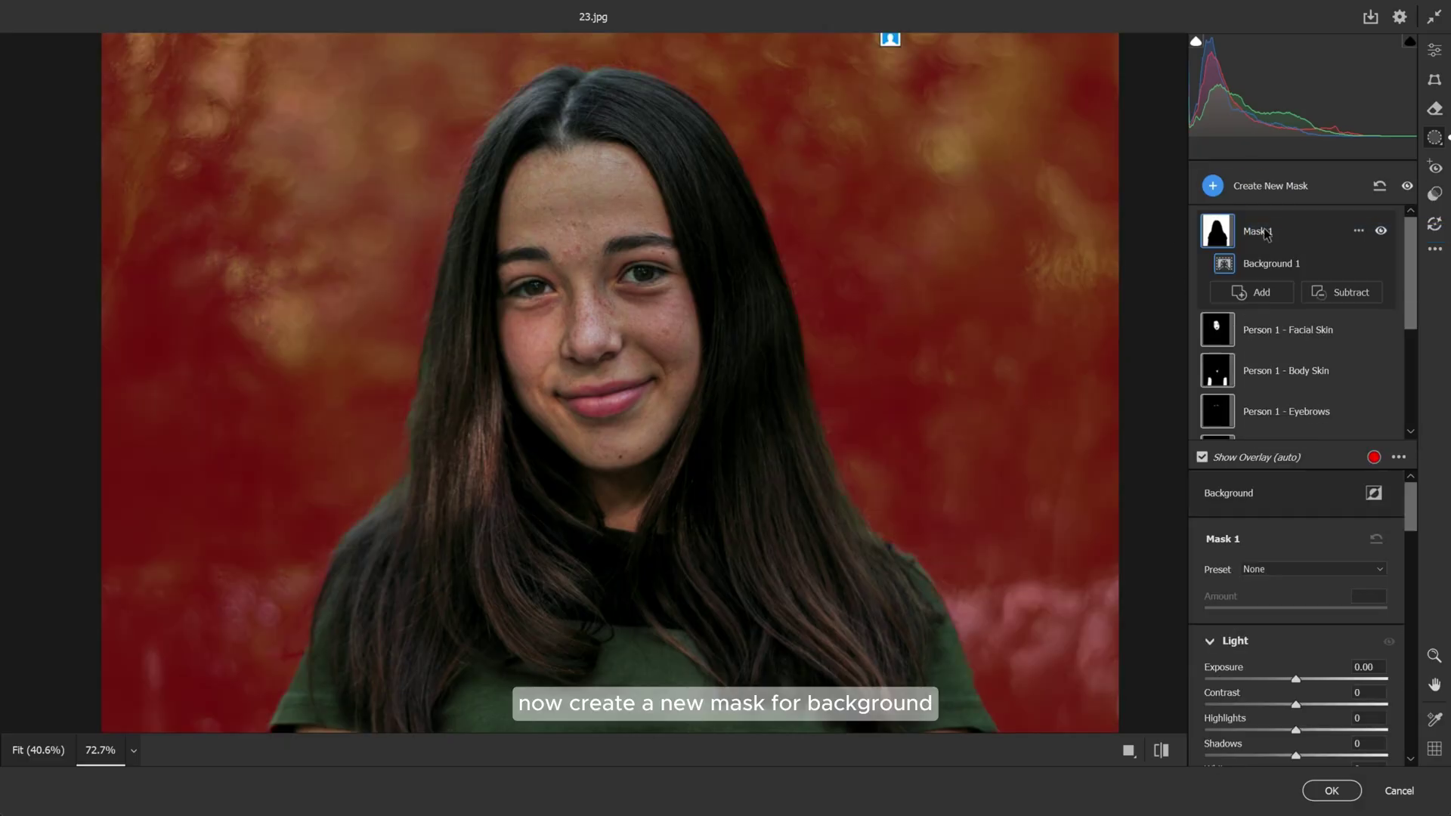
key("ctrl+0")
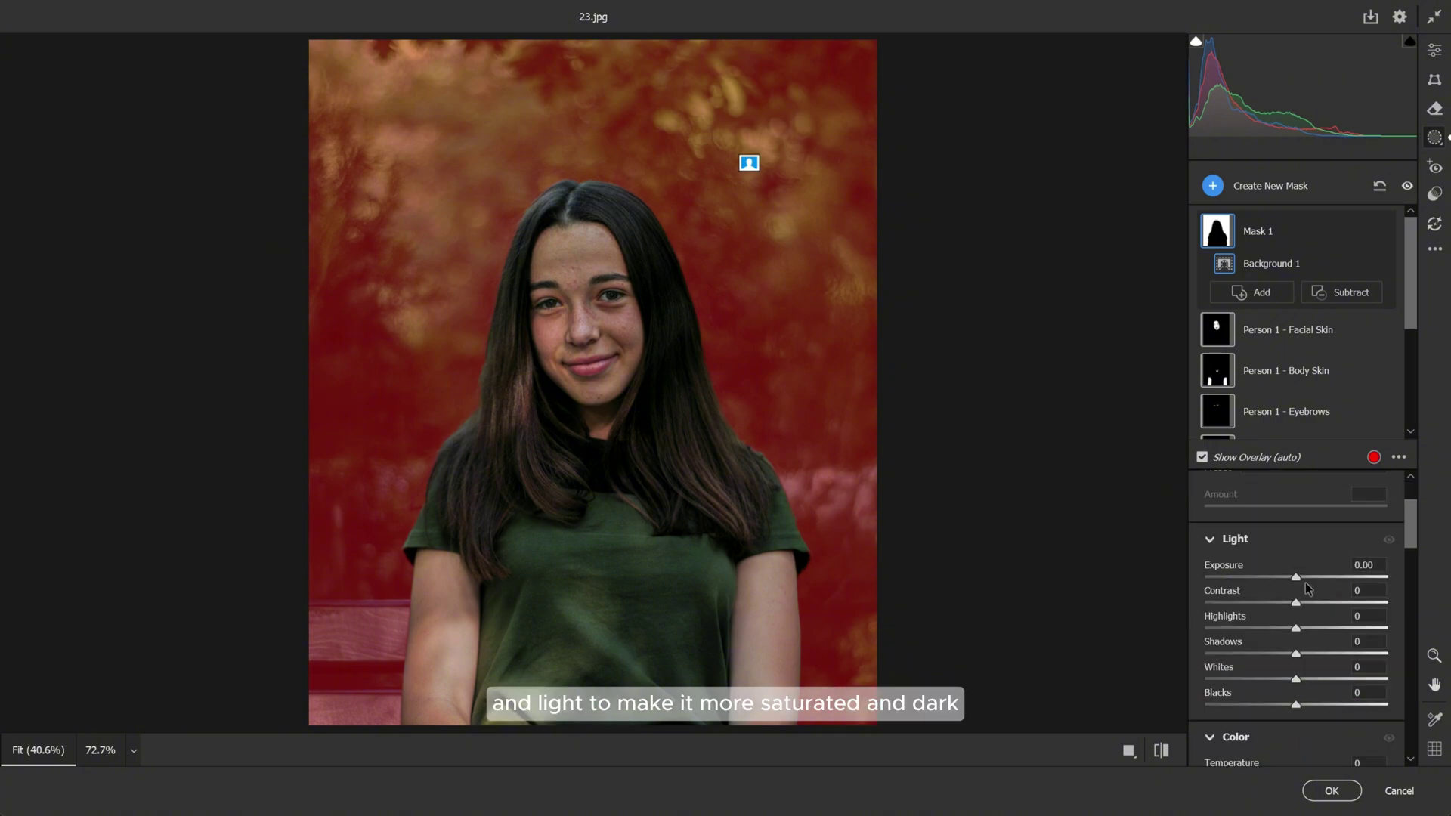
Adjust the background mask's Light and Temperature, set Tint to -15 and Saturation to +7, and compare the before and after views.
mouse_move(1296, 602)
left_mouse_down()
mouse_move(1309, 602)
mouse_move(1280, 628)
mouse_move(1306, 654)
mouse_move(1282, 698)
mouse_move(1301, 617)
left_mouse_up()
scroll(1305, 653, "down", 2)
scroll(1283, 698, "down", 3)
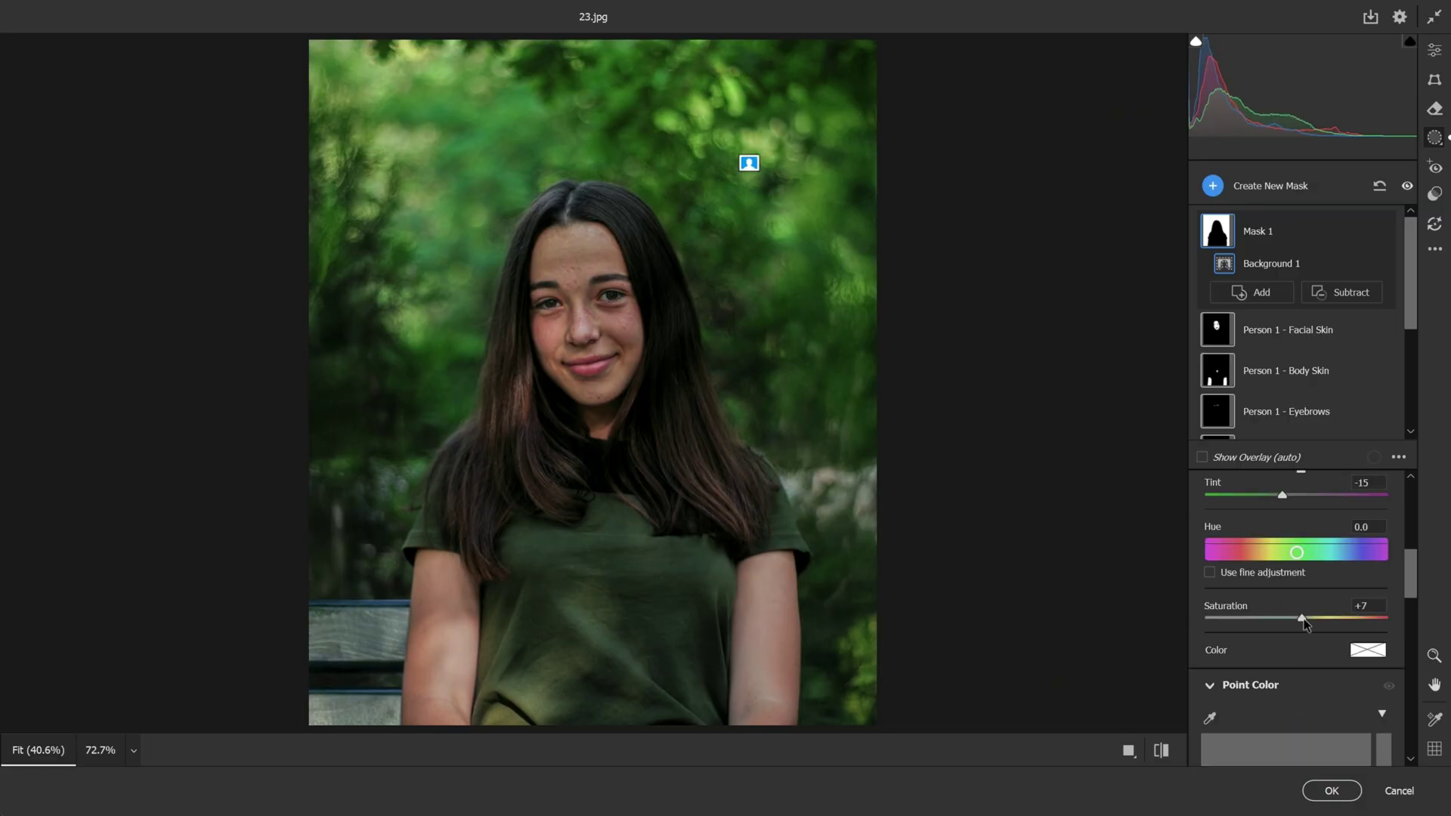
left_click(1162, 751)
left_click(1161, 751)
left_click(1162, 751)
left_click(1162, 751)
In the overall Light settings, set Exposure +0.25, Contrast -5, Highlights -9, Shadows +12, Whites +7 and Blacks -11.
left_click(1436, 52)
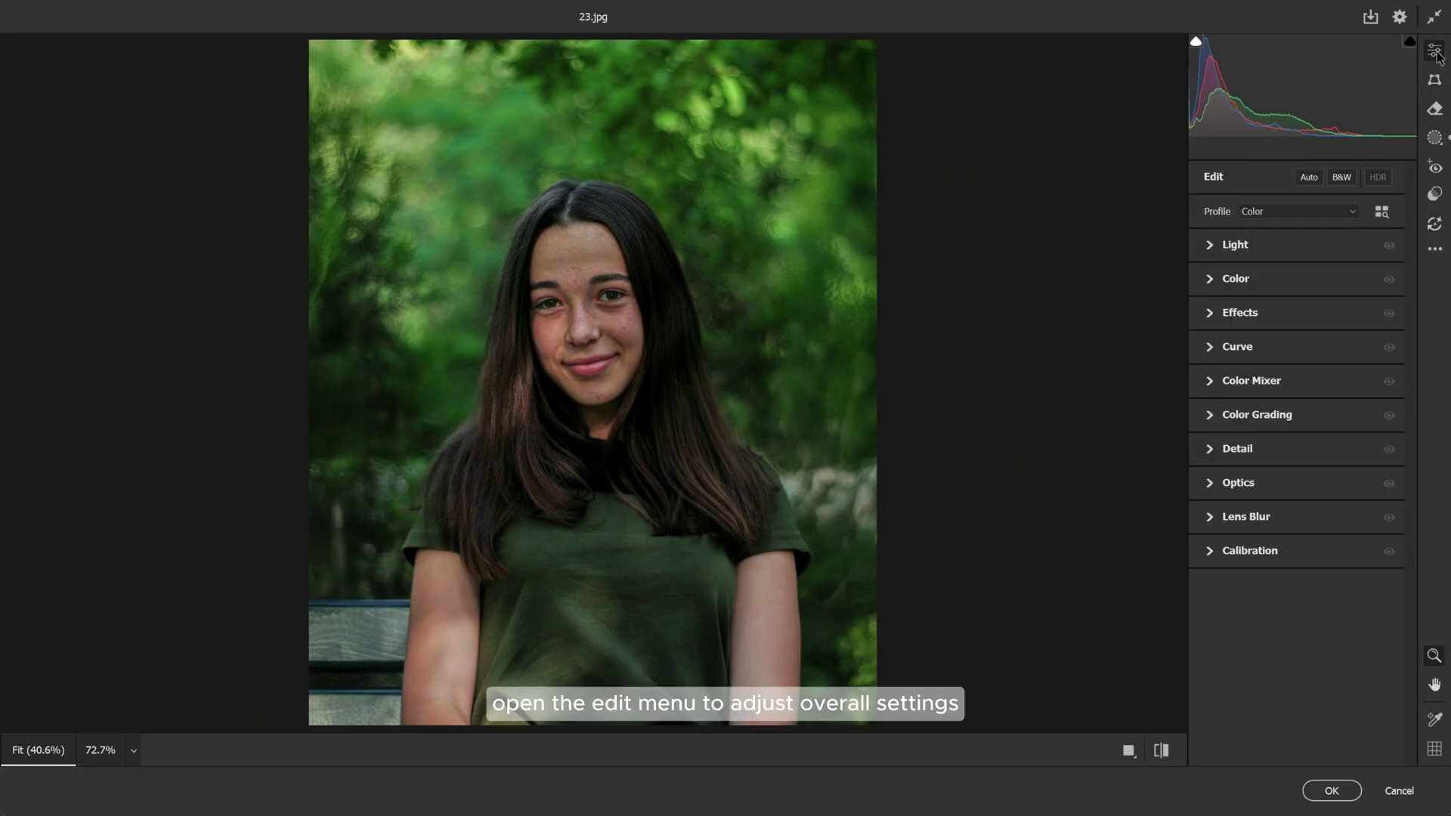
left_click(1235, 245)
left_click_drag(1297, 283, 1306, 361)
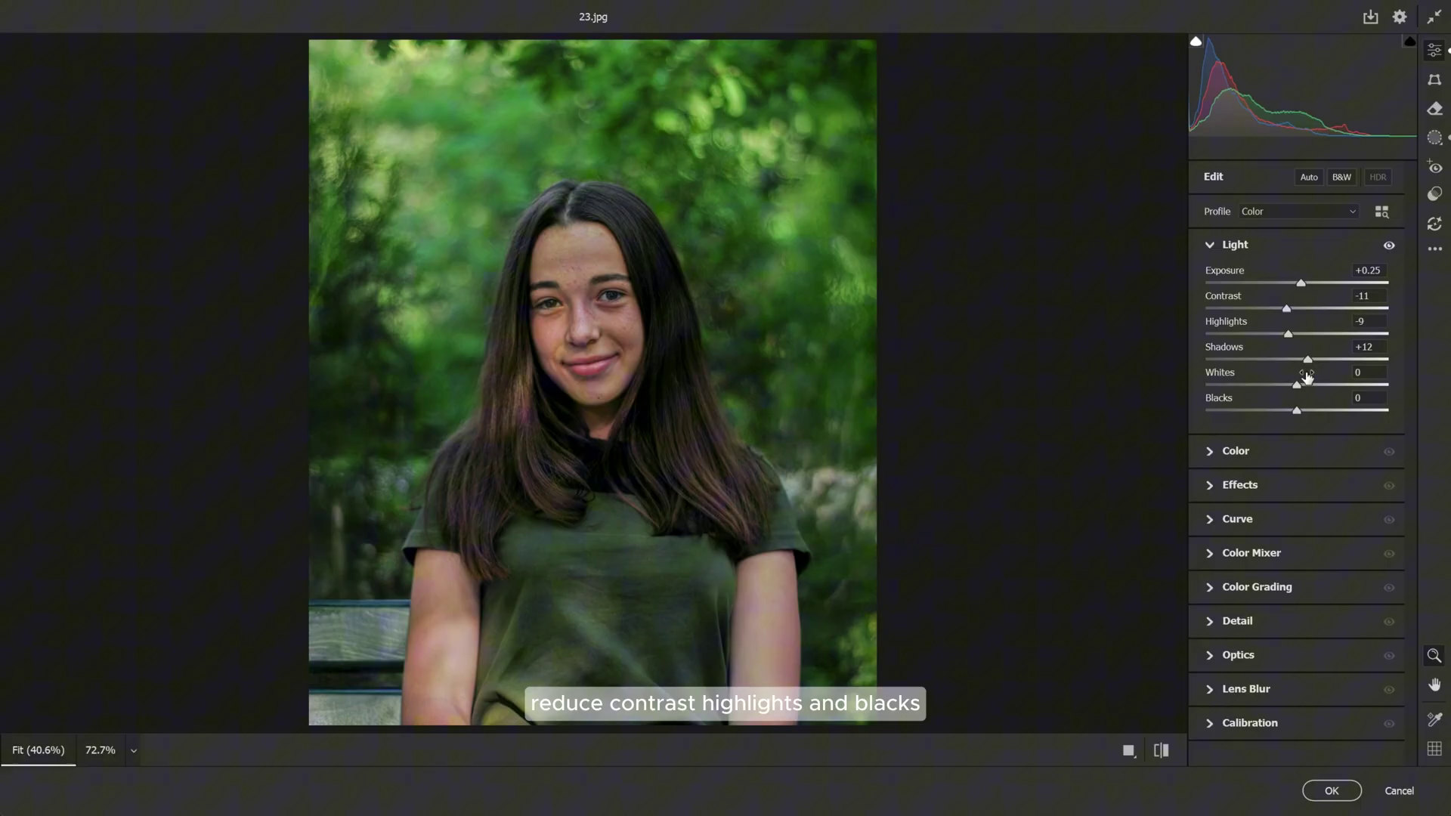
left_click_drag(1296, 385, 1288, 411)
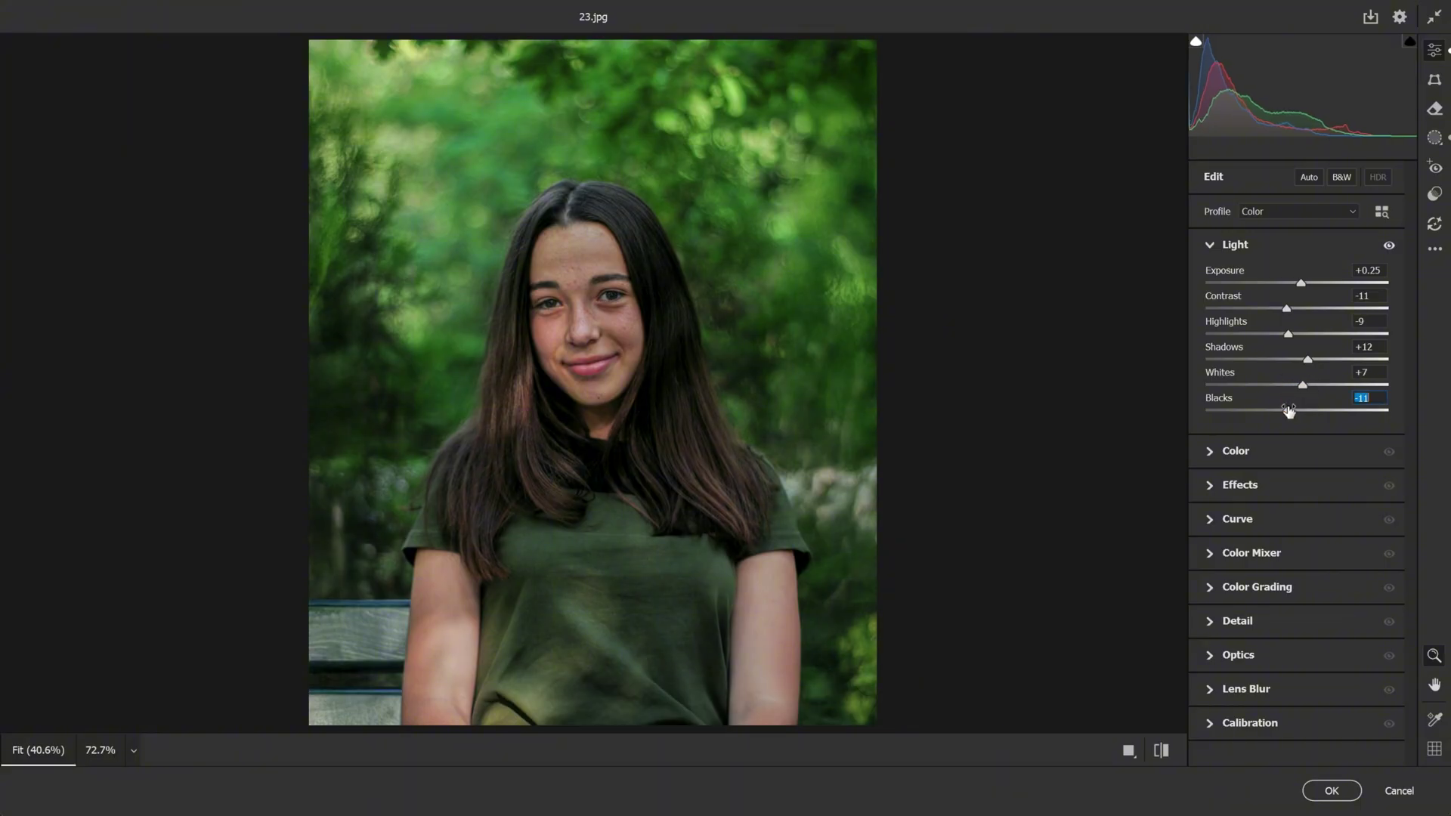
left_click_drag(1286, 308, 1292, 309)
Set the overall color Temperature to +1 and Tint to +4.
left_click(1236, 451)
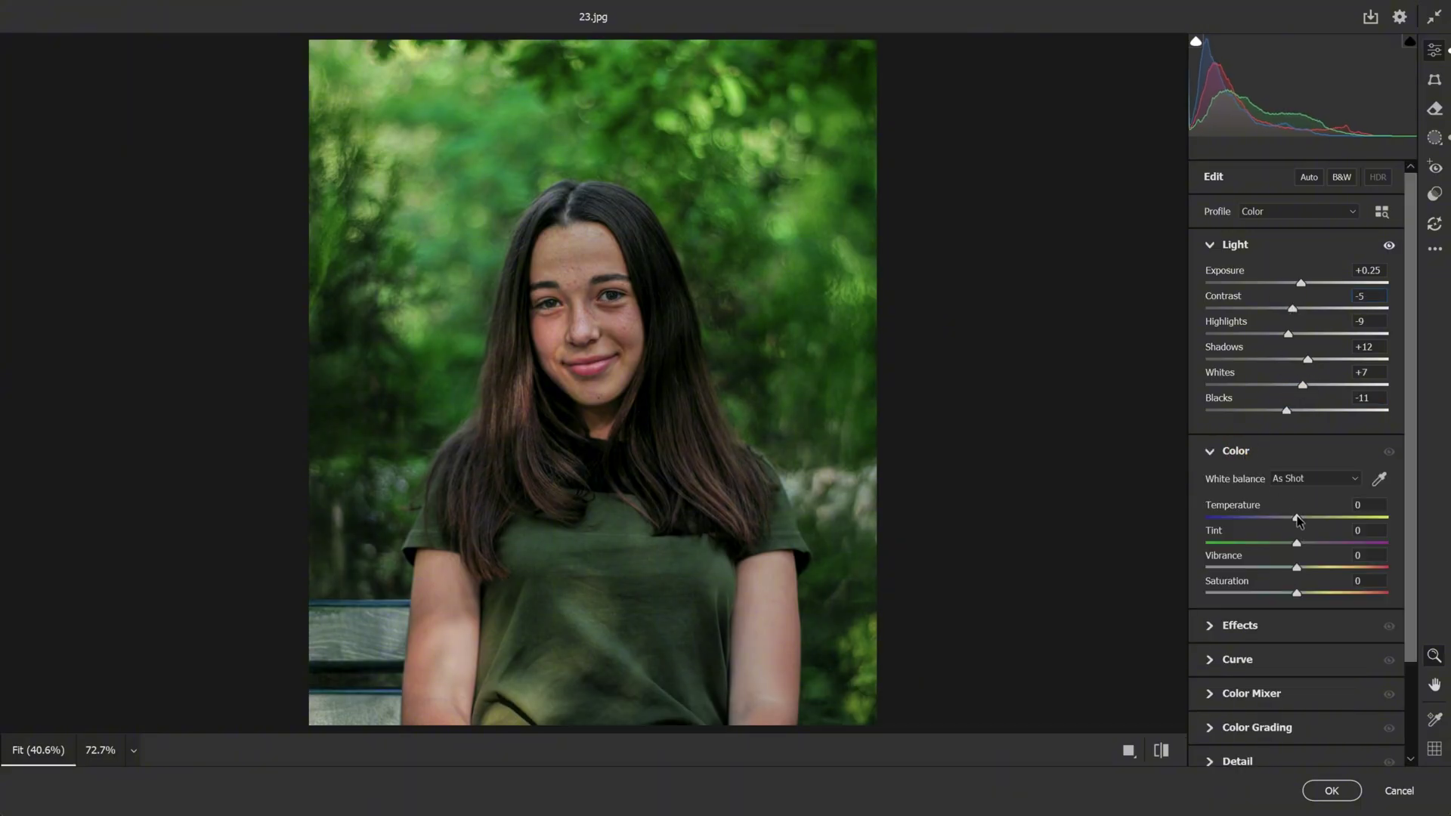
left_click_drag(1297, 519, 1299, 545)
In the overall effects, set Texture to +4, Clarity to -5, Dehaze to +2 and Vignette to -21.
scroll(1254, 560, "down", 2)
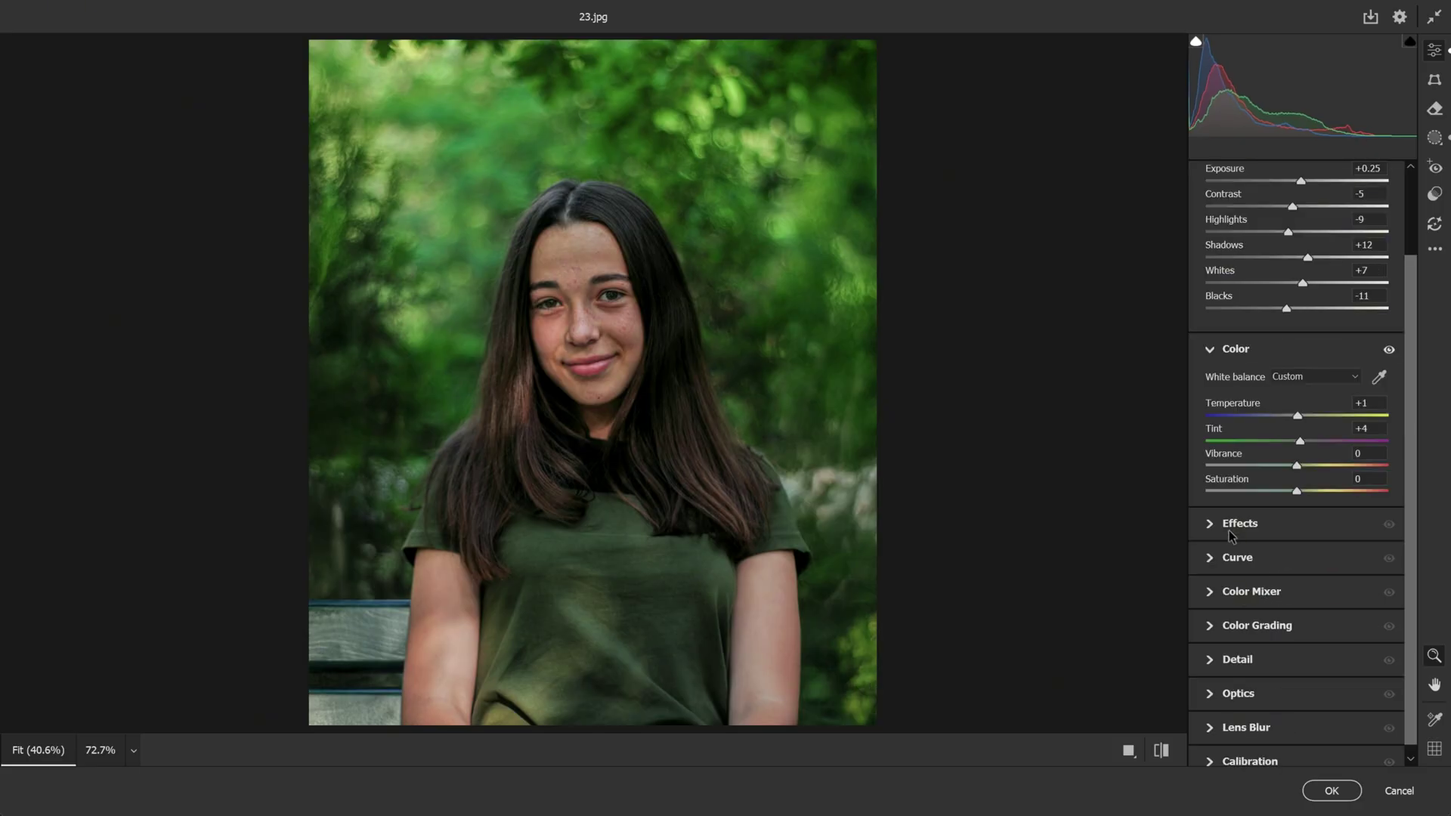
left_click(1229, 523)
left_click_drag(1296, 562, 1301, 566)
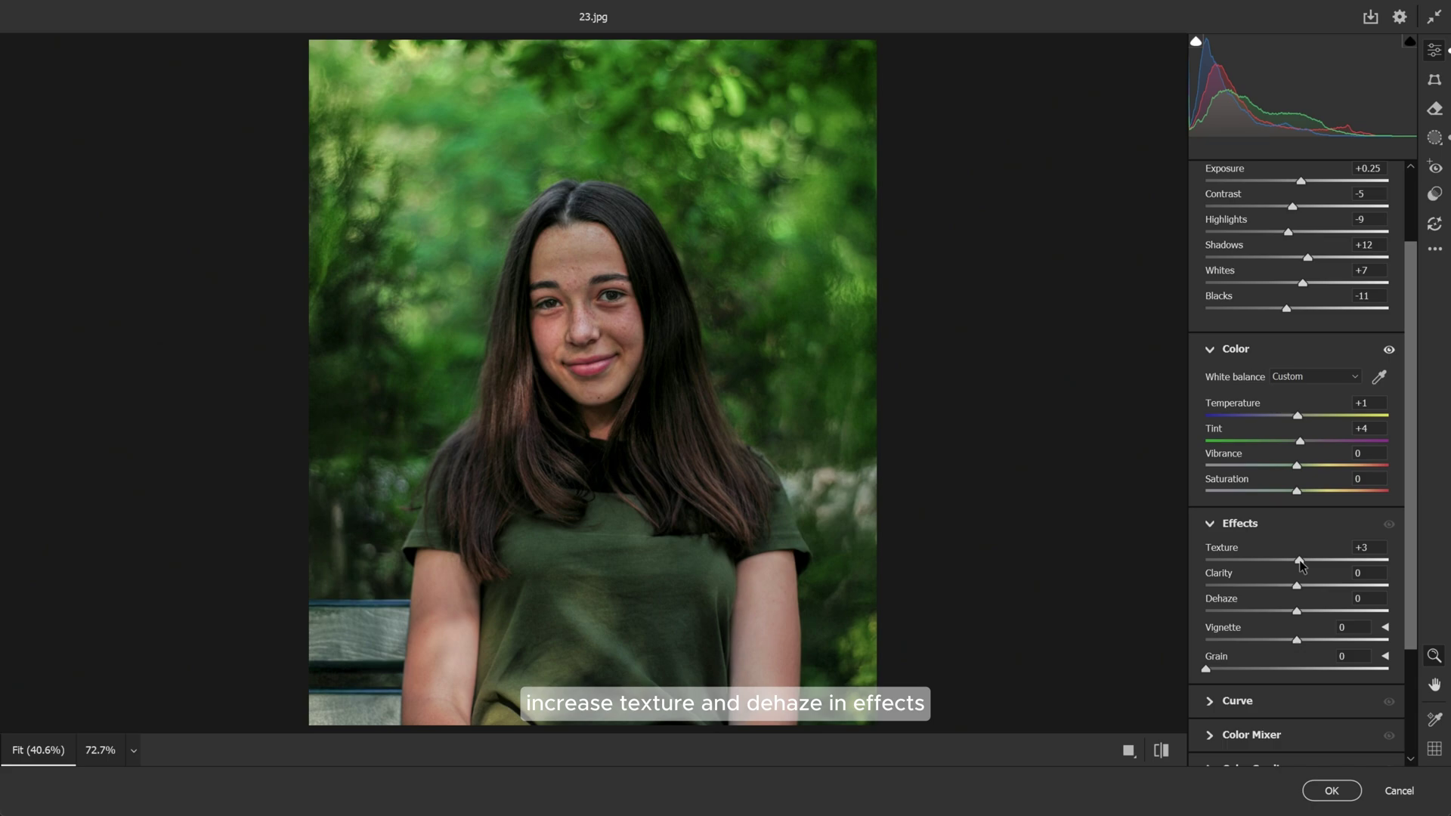
scroll(1303, 590, "down", 2)
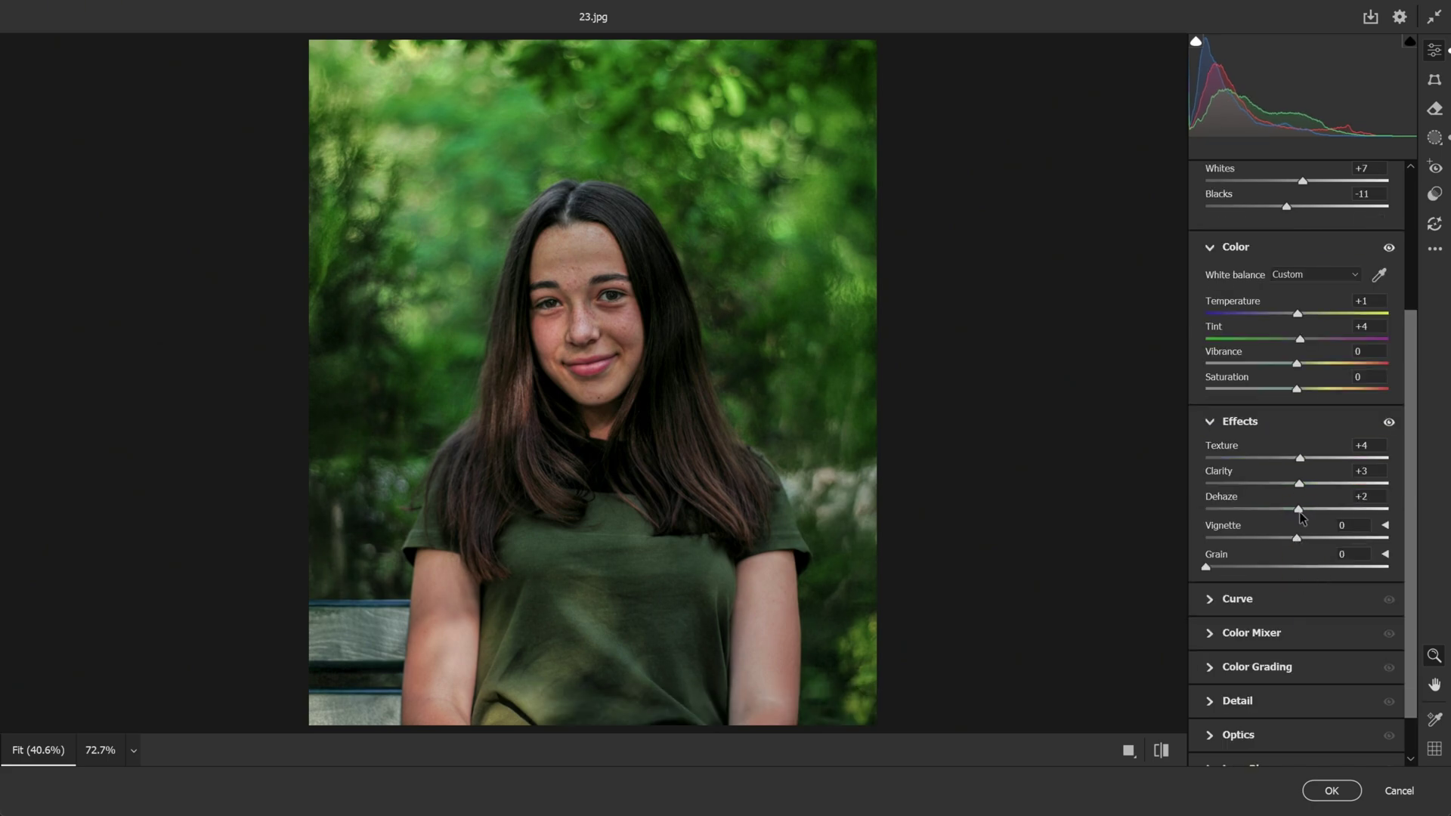
left_click_drag(1300, 483, 1295, 483)
left_click_drag(1298, 538, 1279, 538)
Color grade the midtones toward orange, the shadows to hue 90 and saturation 7, and the highlights toward warm yellow, and compare before and after.
scroll(1277, 538, "down", 1)
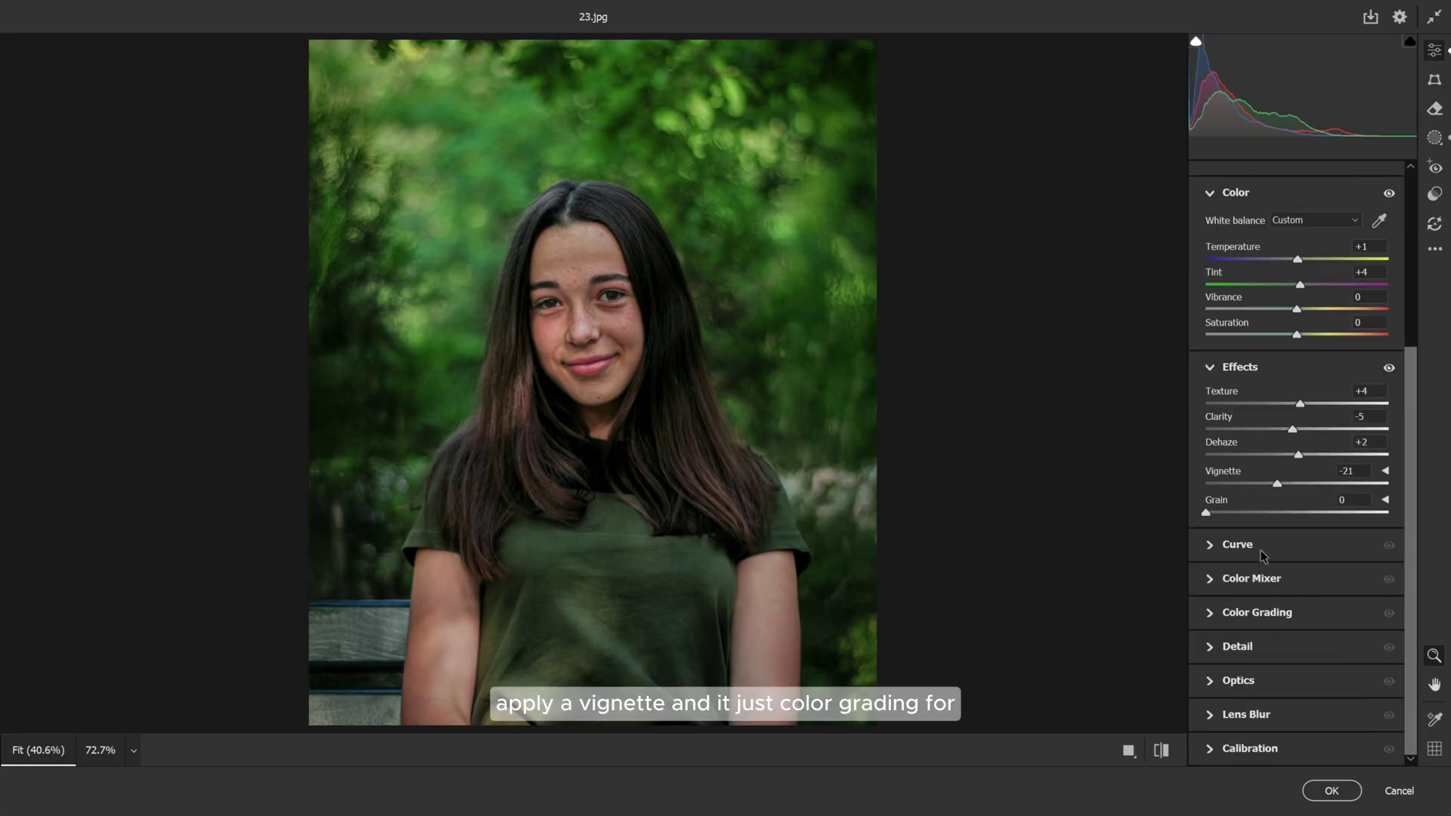
left_click(1255, 613)
left_click_drag(1300, 391, 1300, 386)
left_click_drag(1242, 527, 1241, 524)
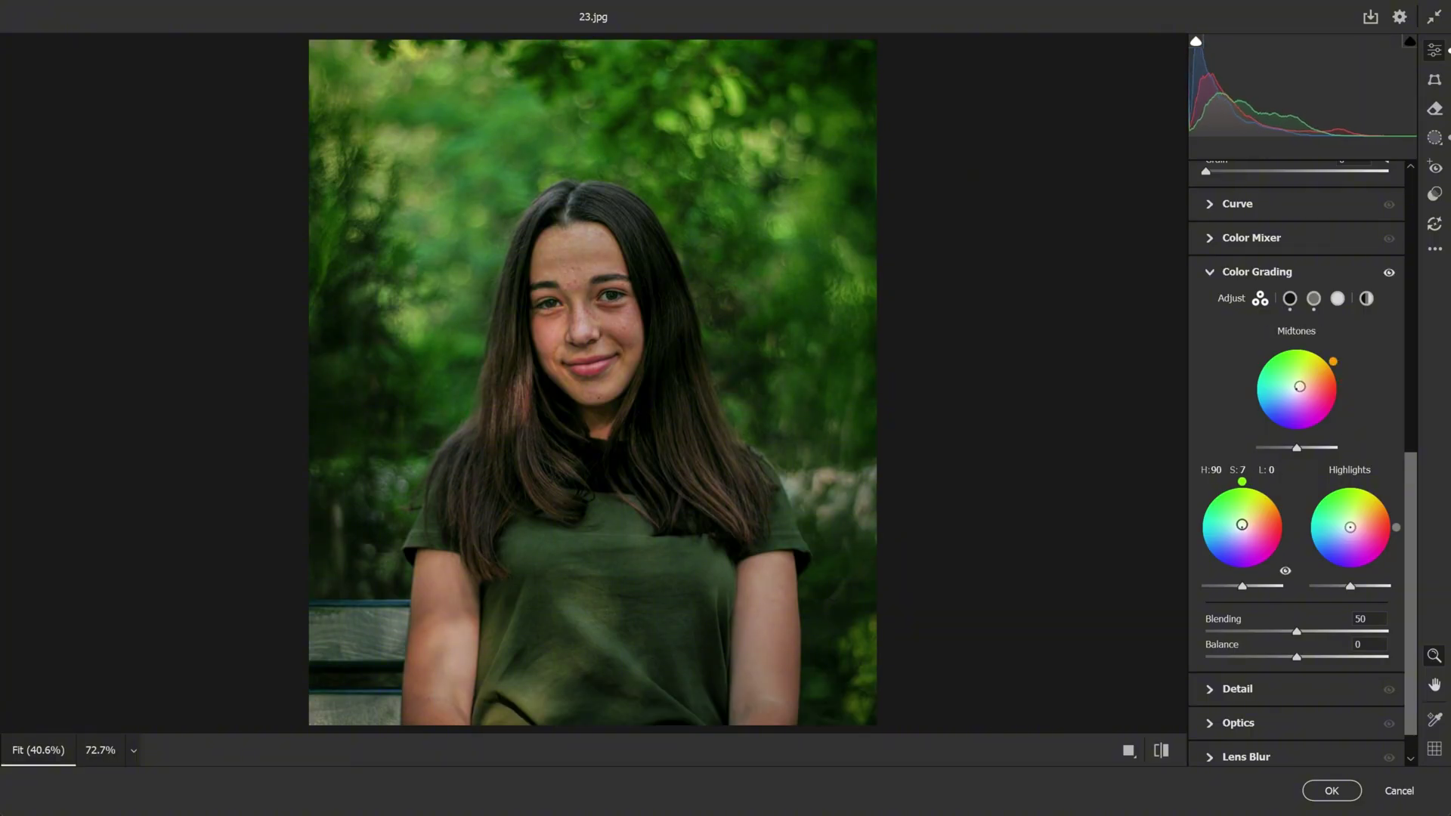
left_click_drag(1351, 527, 1352, 528)
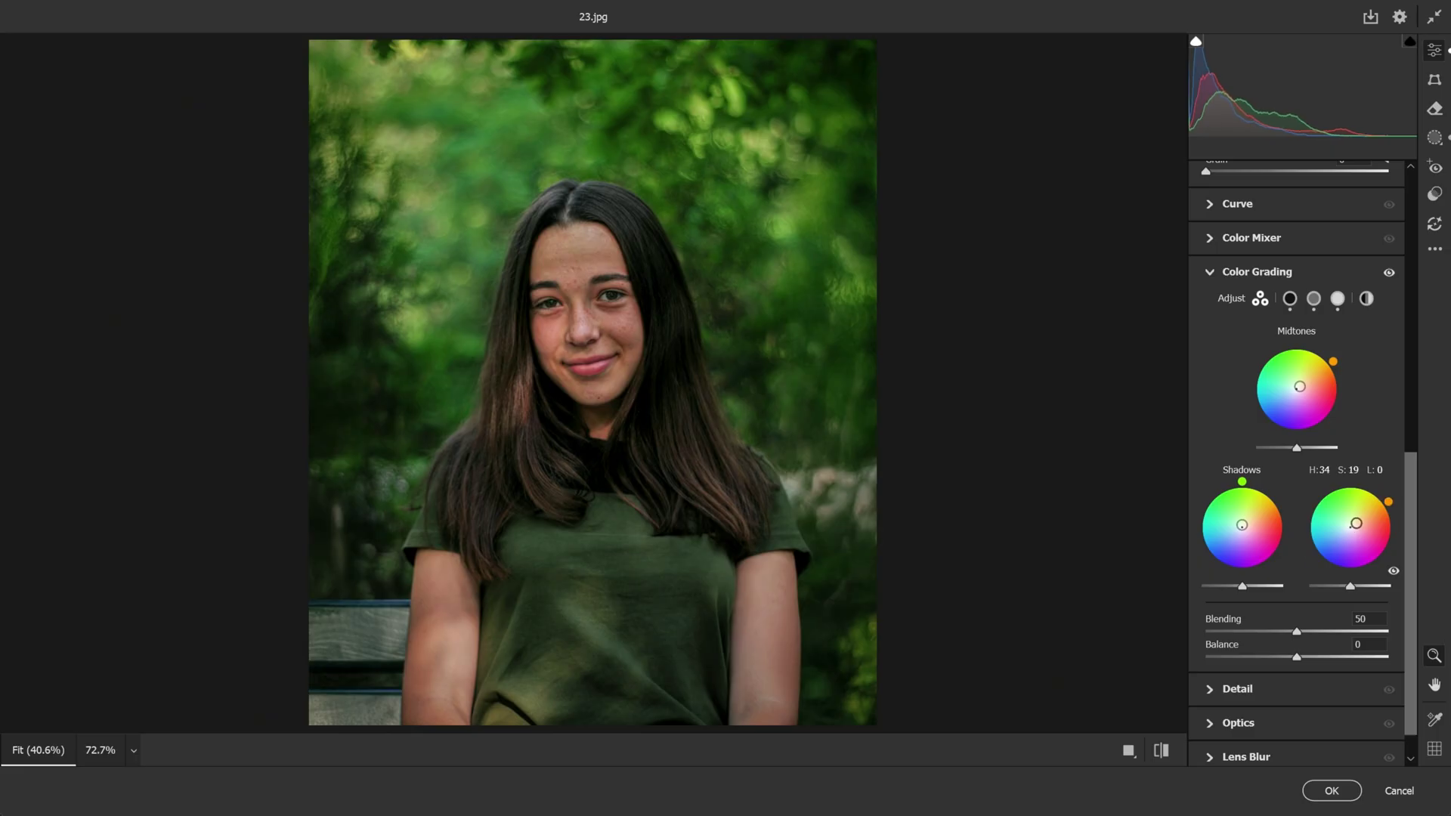
left_click(1162, 751)
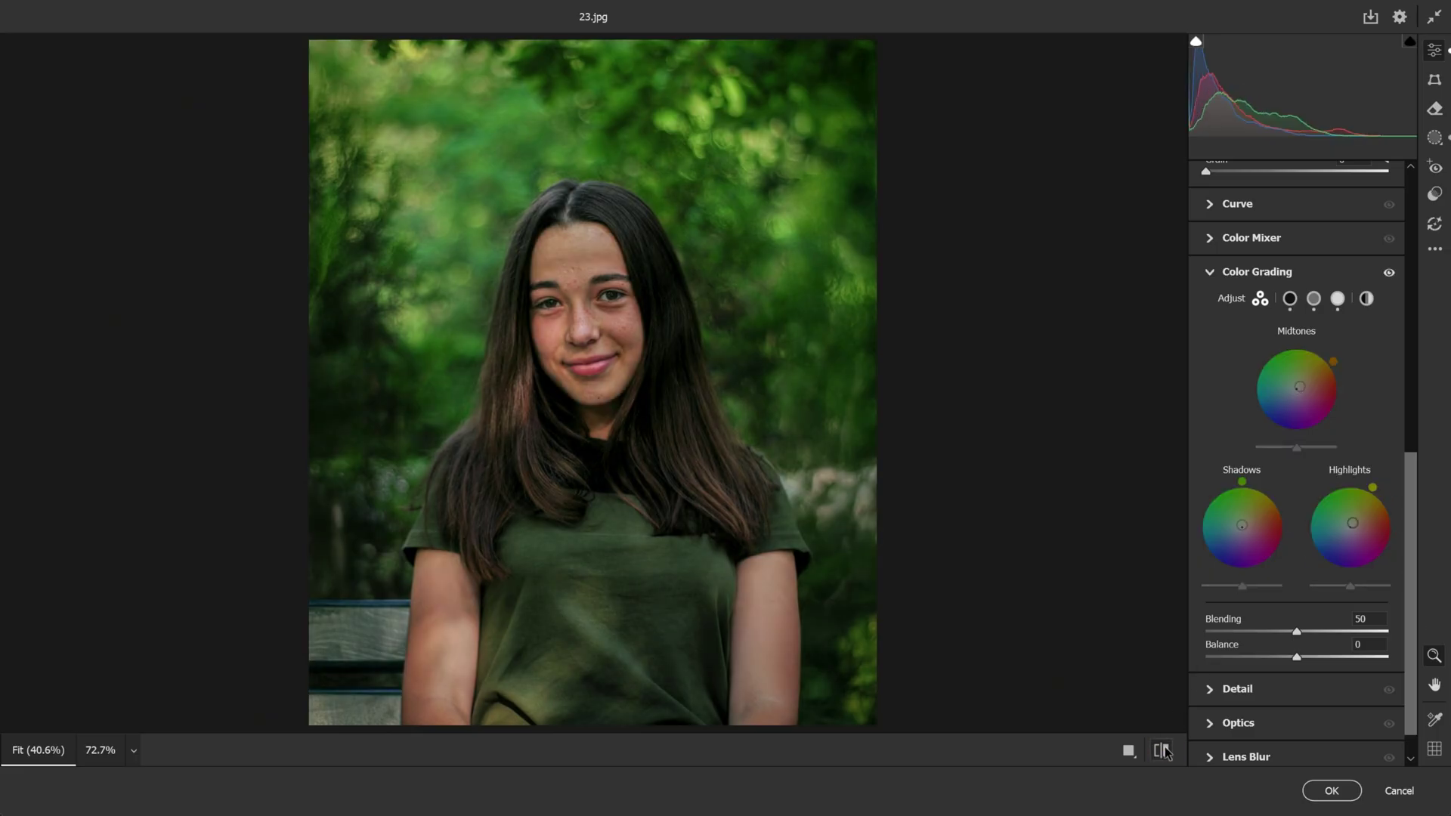
Set the overall Shadows to -8, compare the before and after views, and apply the Camera Raw Filter.
scroll(1301, 445, "up", 10)
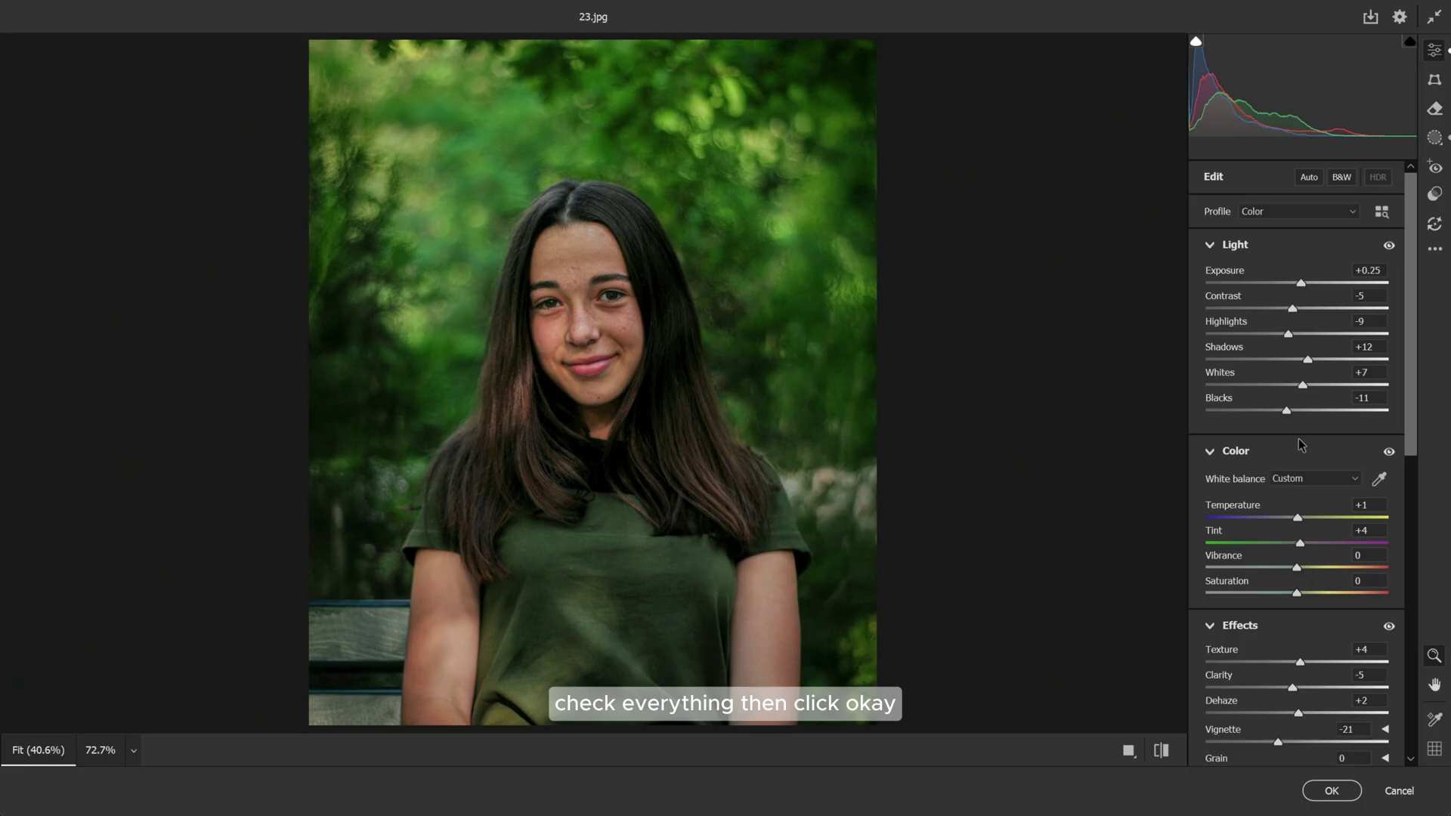
left_click_drag(1309, 360, 1288, 365)
left_click(1166, 748)
left_click(1165, 748)
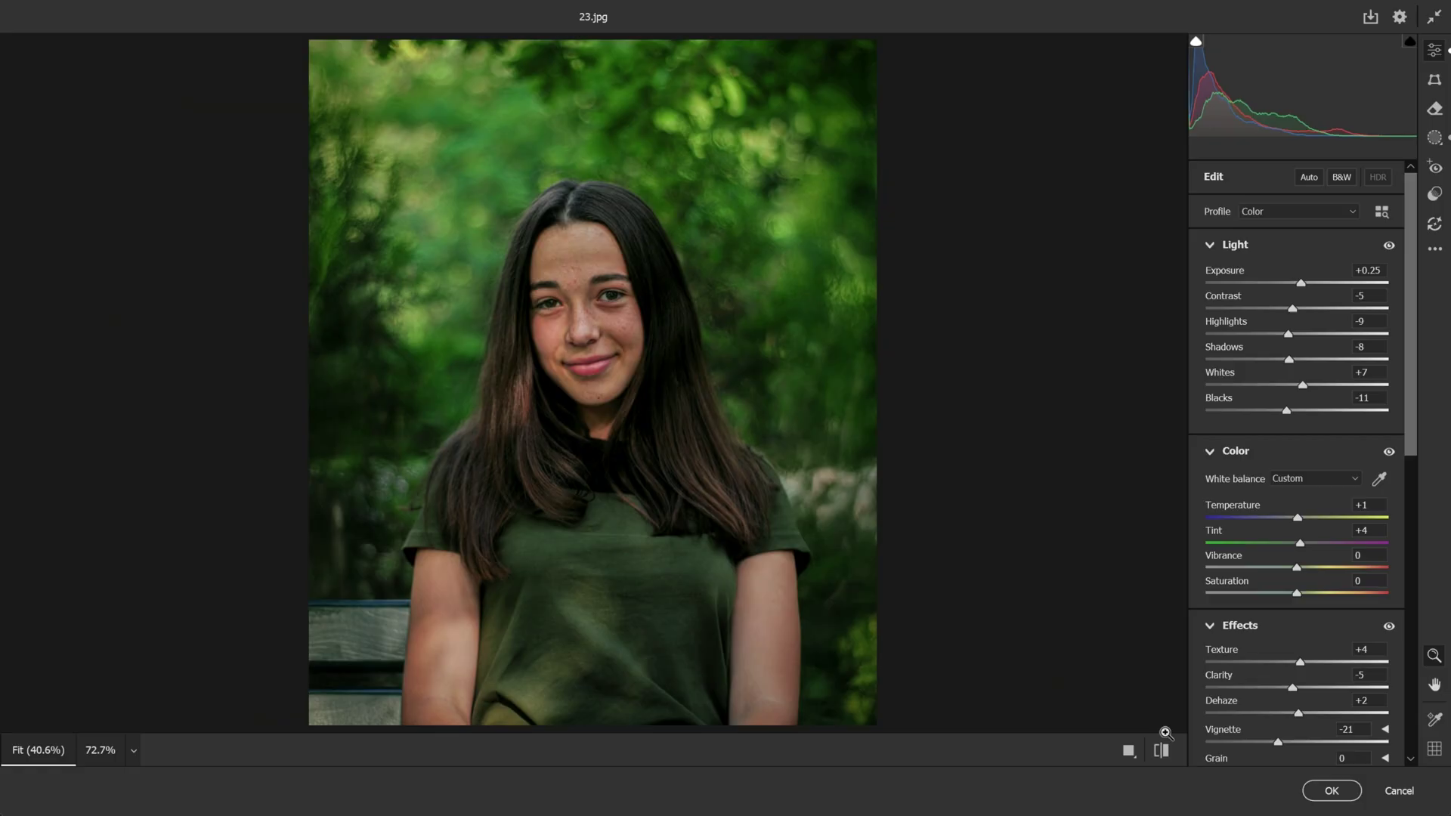
left_click(1320, 793)
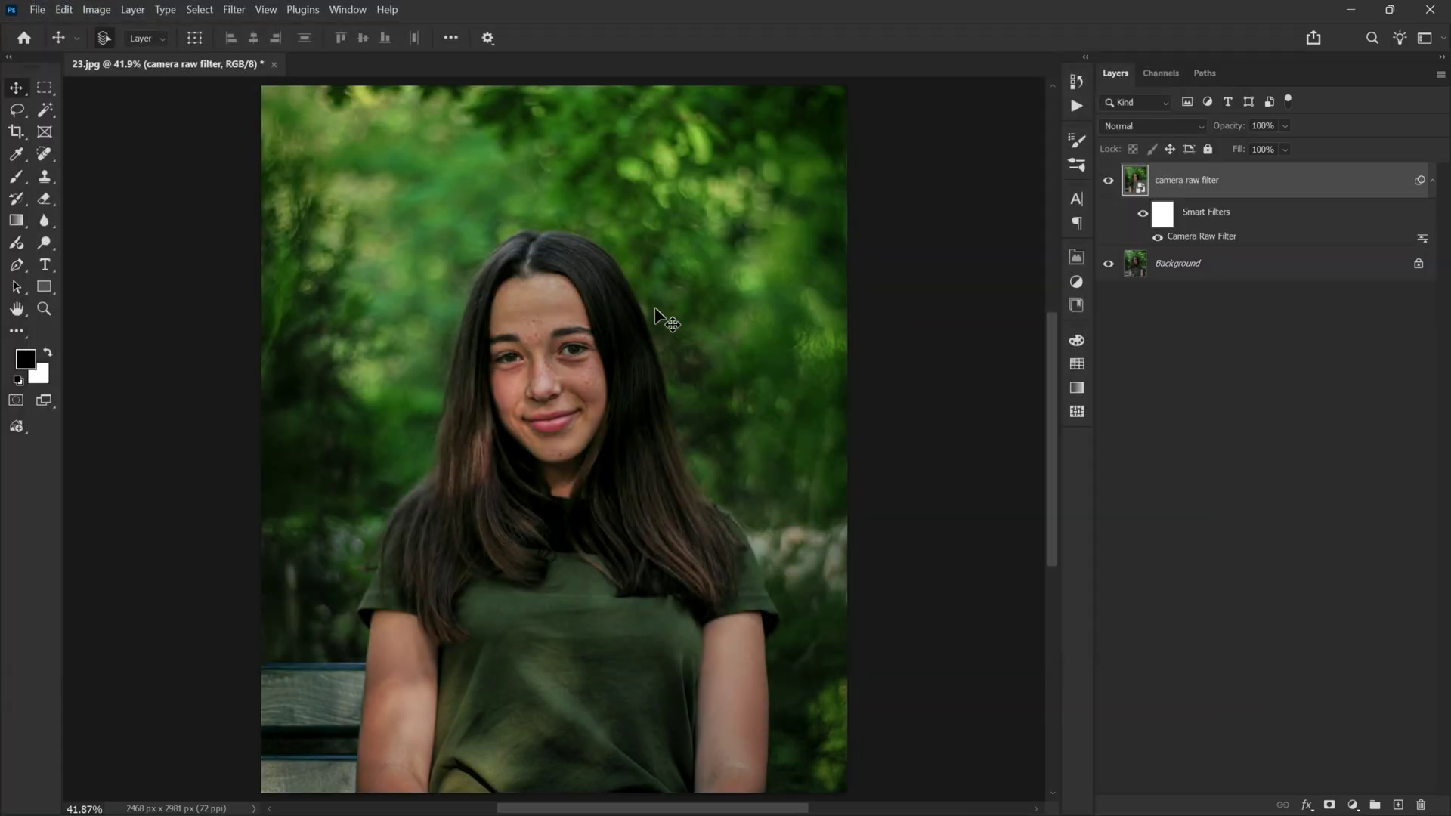
Compare the image with and without the camera raw filter layer, and examine the remaining blemishes on the face up close.
left_click(1108, 181)
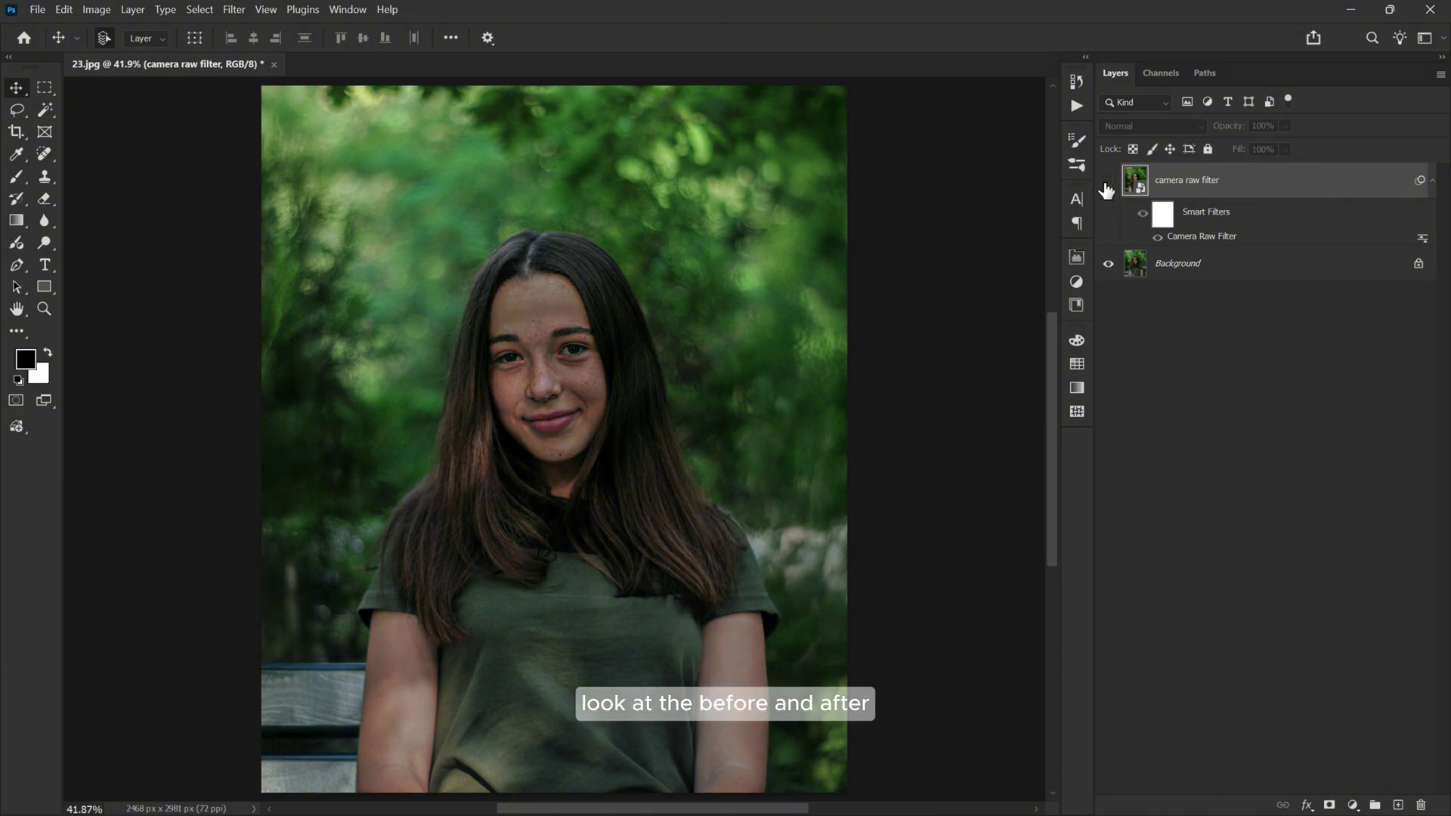
left_click(1107, 182)
left_click(1107, 182)
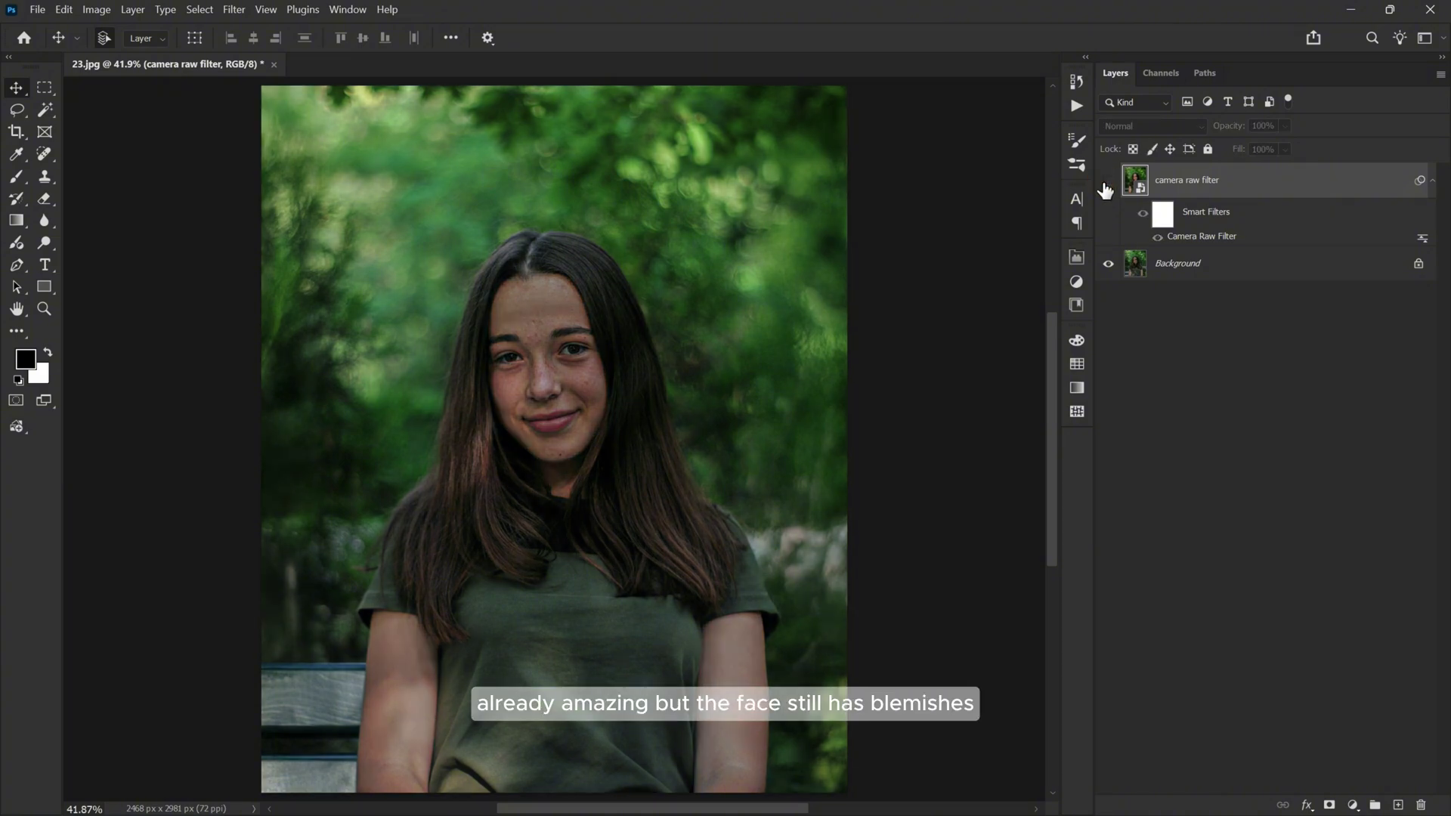
left_click(1107, 181)
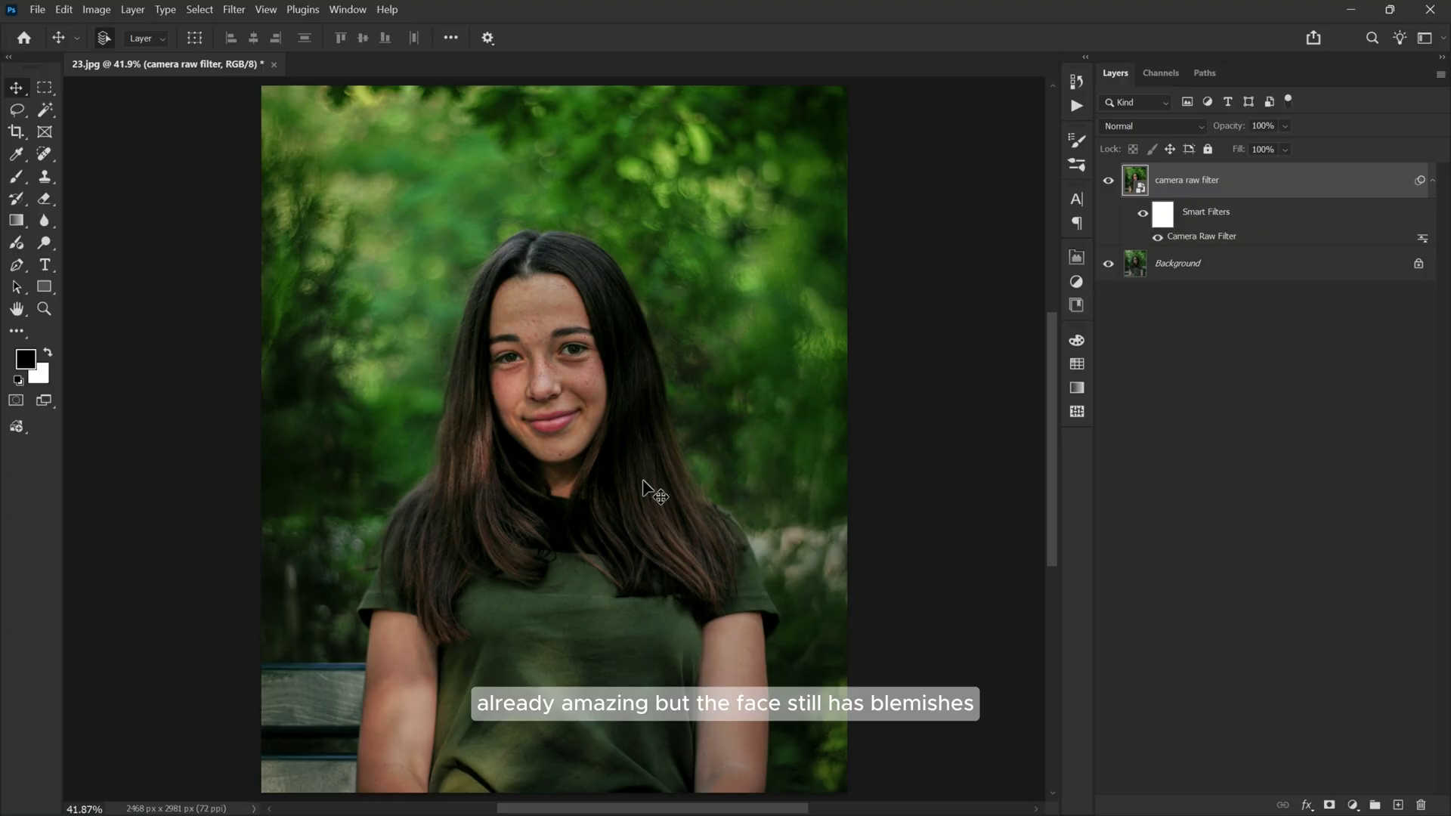
scroll(527, 352, "up", 5)
scroll(534, 365, "up", 2)
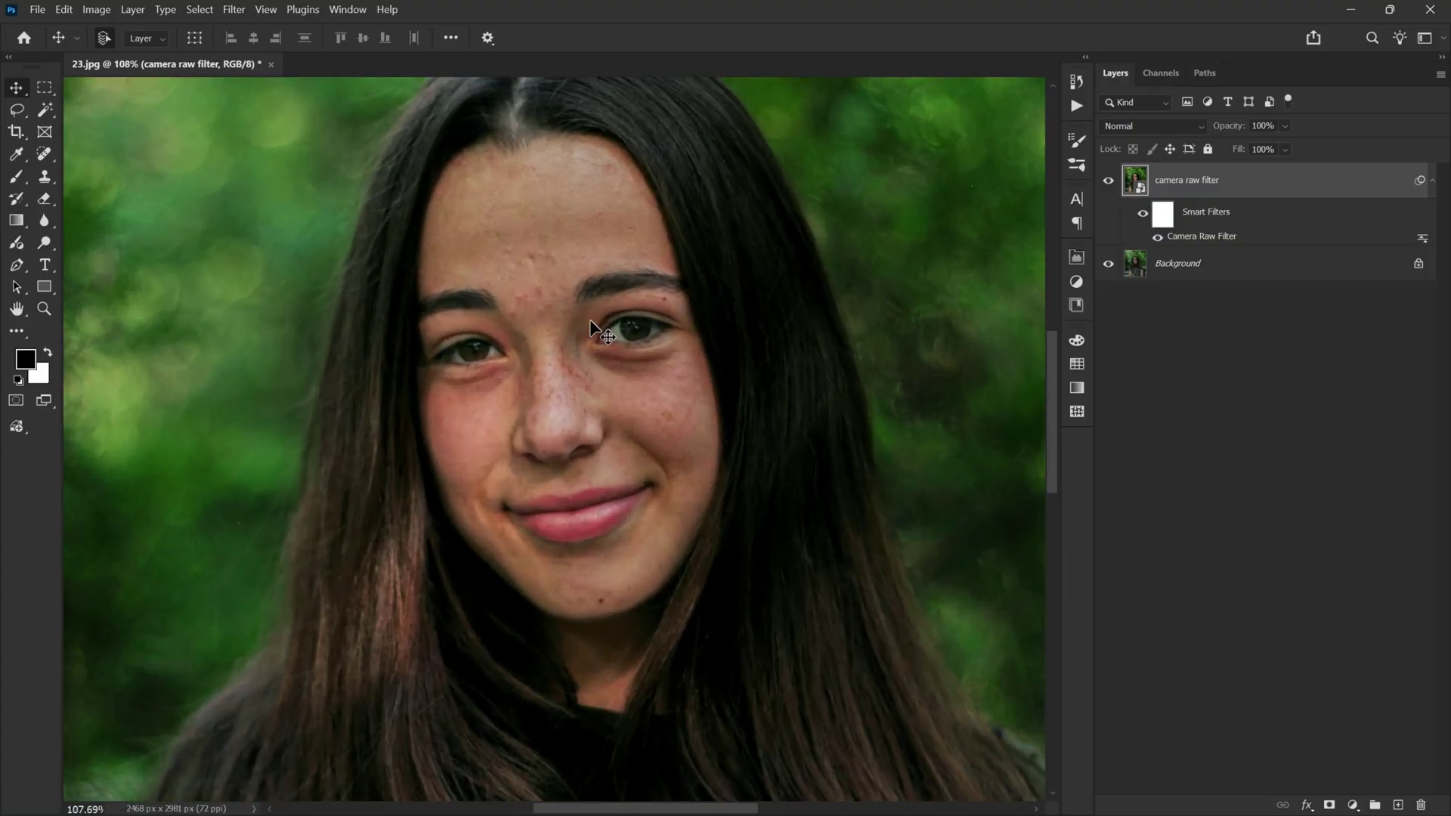
scroll(588, 351, "up", 2)
scroll(572, 354, "down", 5)
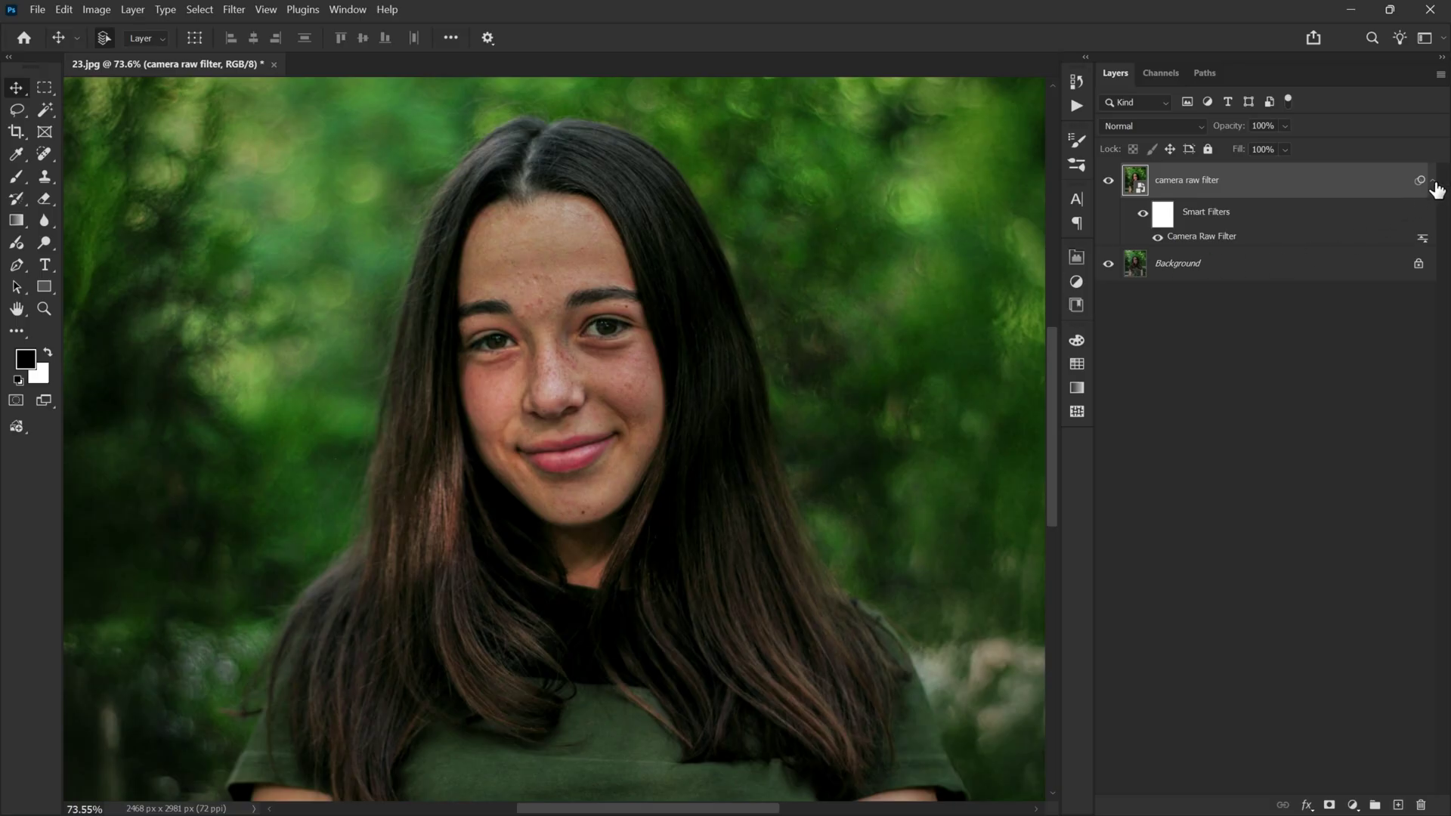
Collapse the smart filter list, duplicate the camera raw filter layer and rename the copy "skin retouching".
left_click(1433, 182)
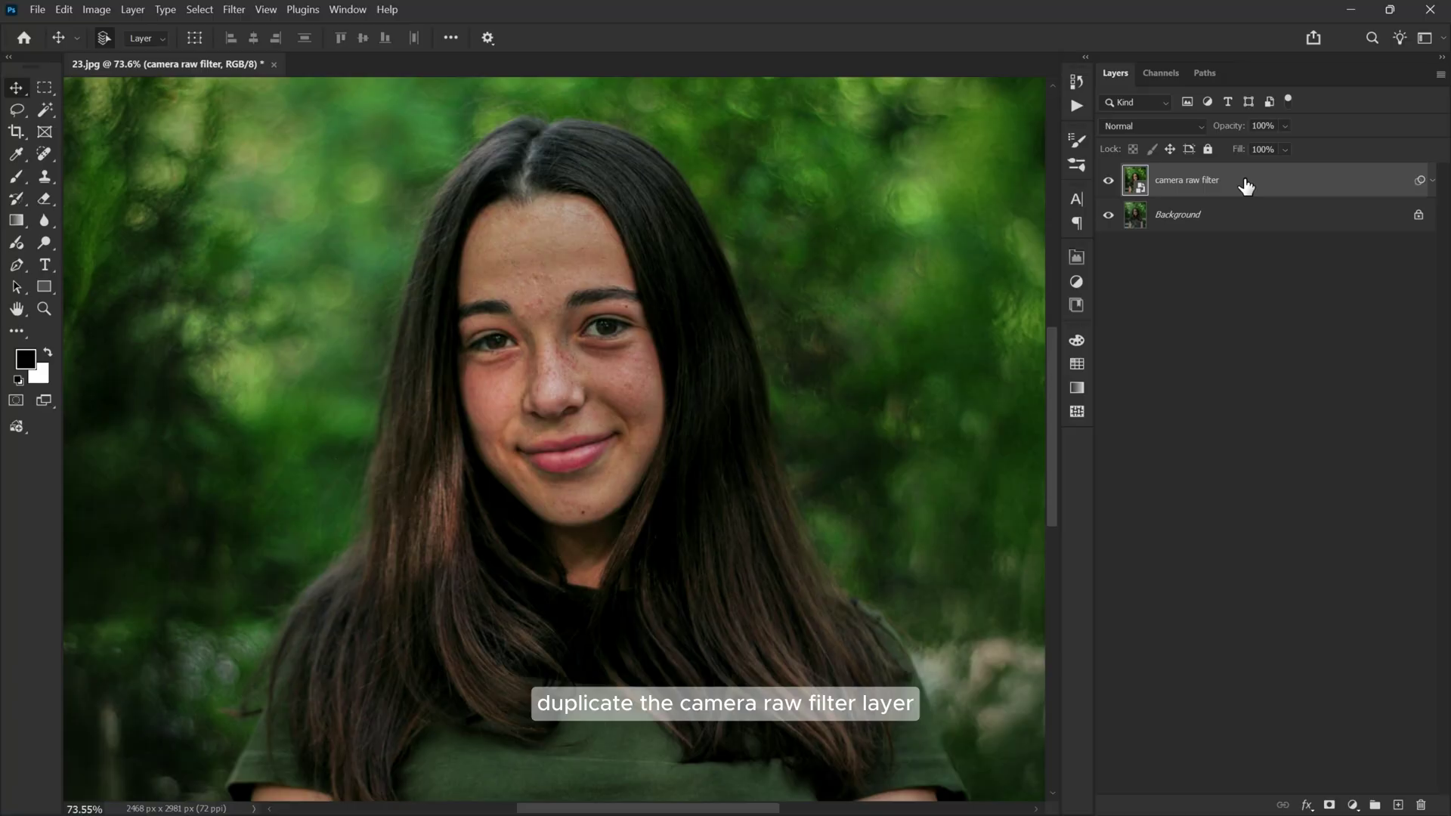
key("ctrl+j")
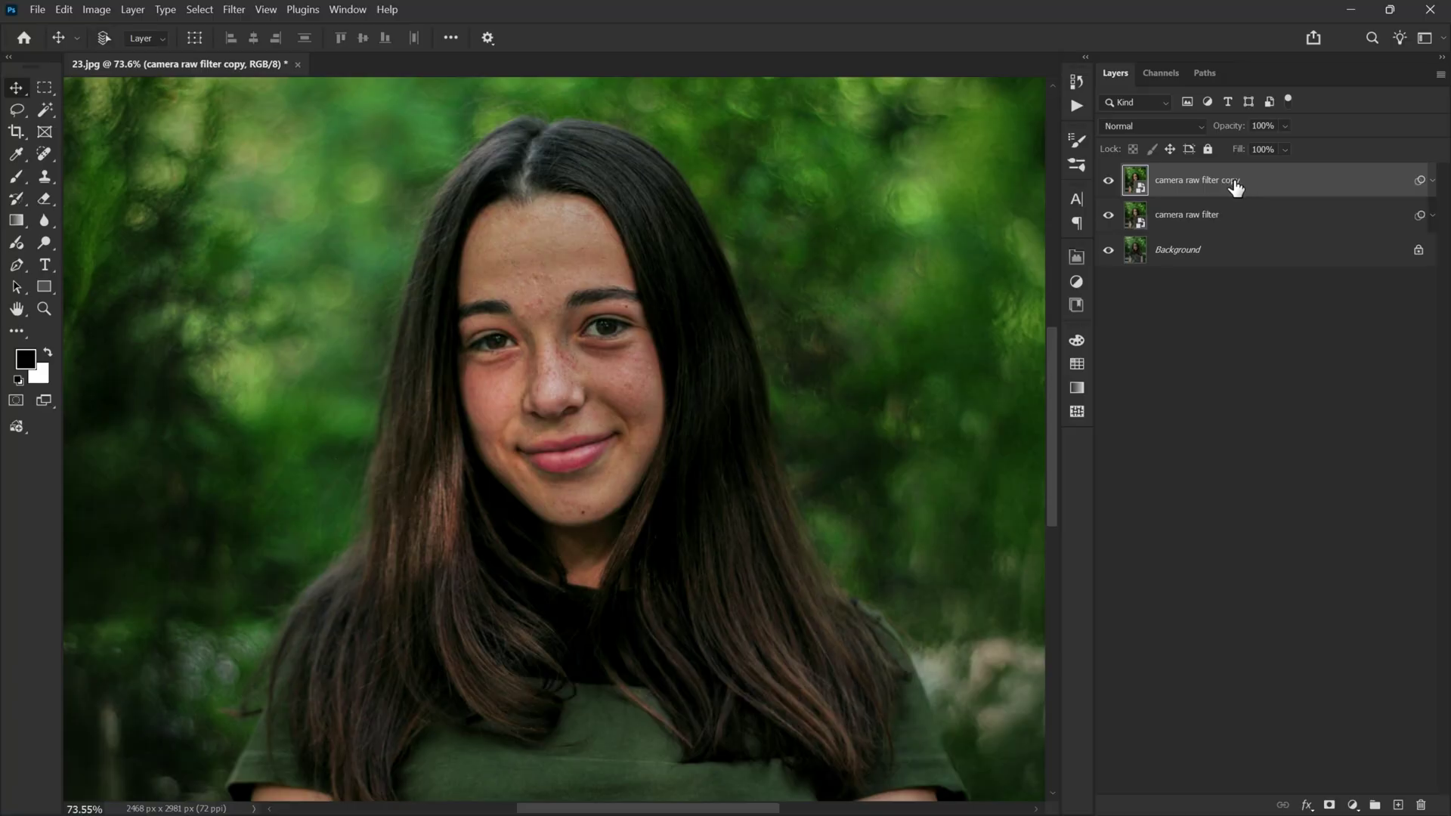
double_click(1206, 182)
type("skin retouching")
key("Return")
right_click(1222, 189)
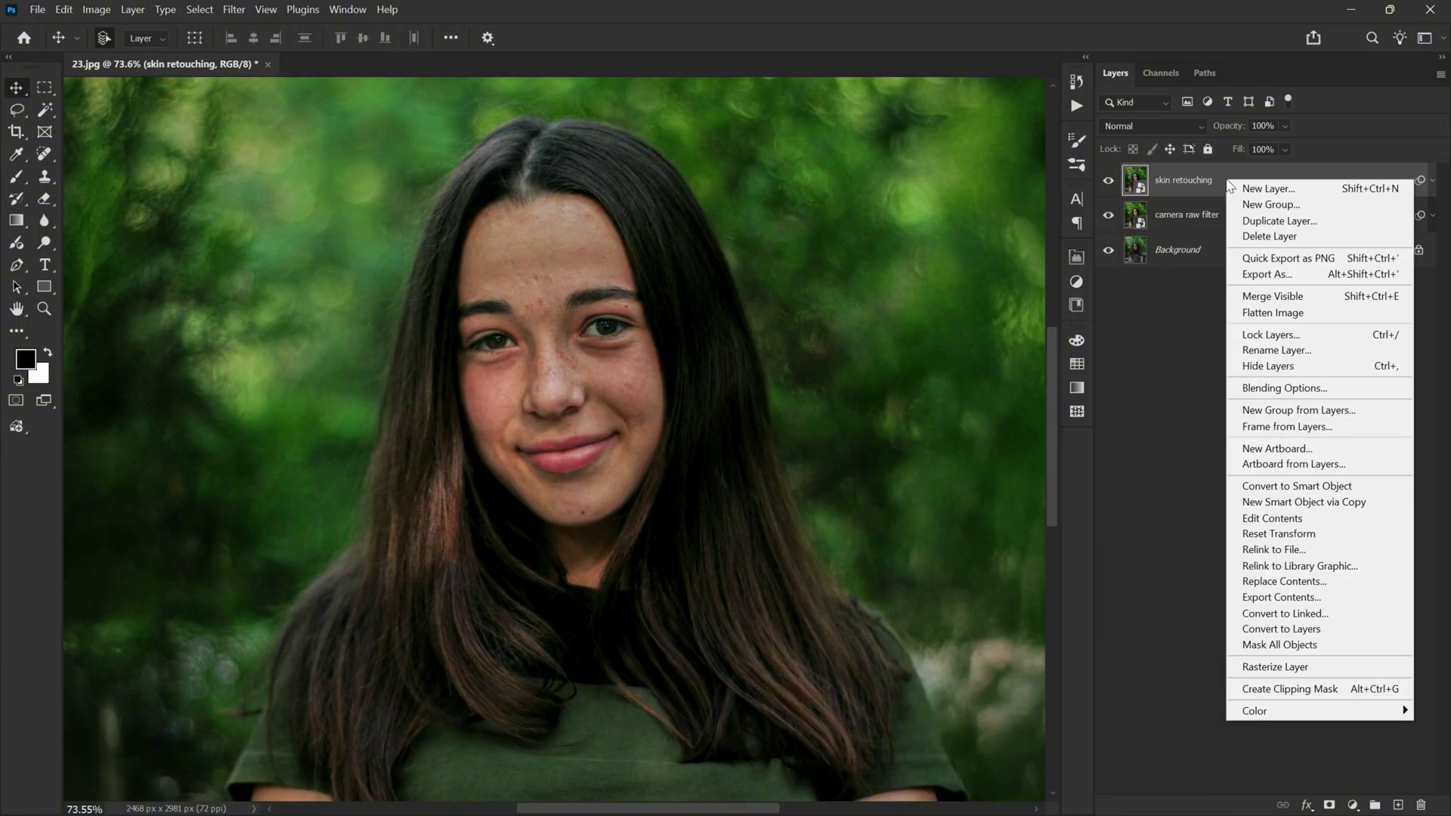
left_click(1216, 184)
Set the skin retouching layer's blend mode to Vivid Light and invert the layer.
left_click(1135, 127)
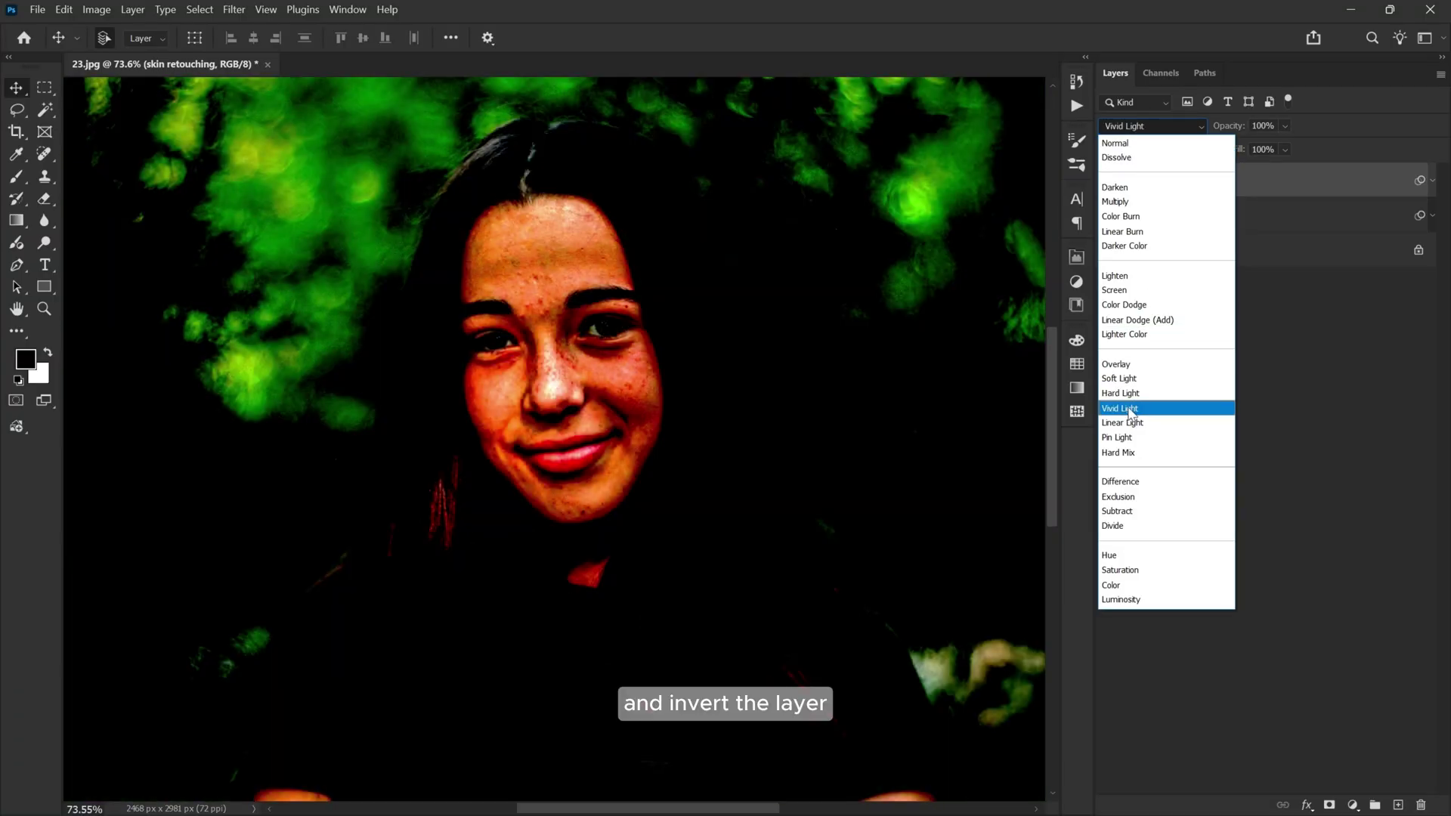
left_click(1127, 408)
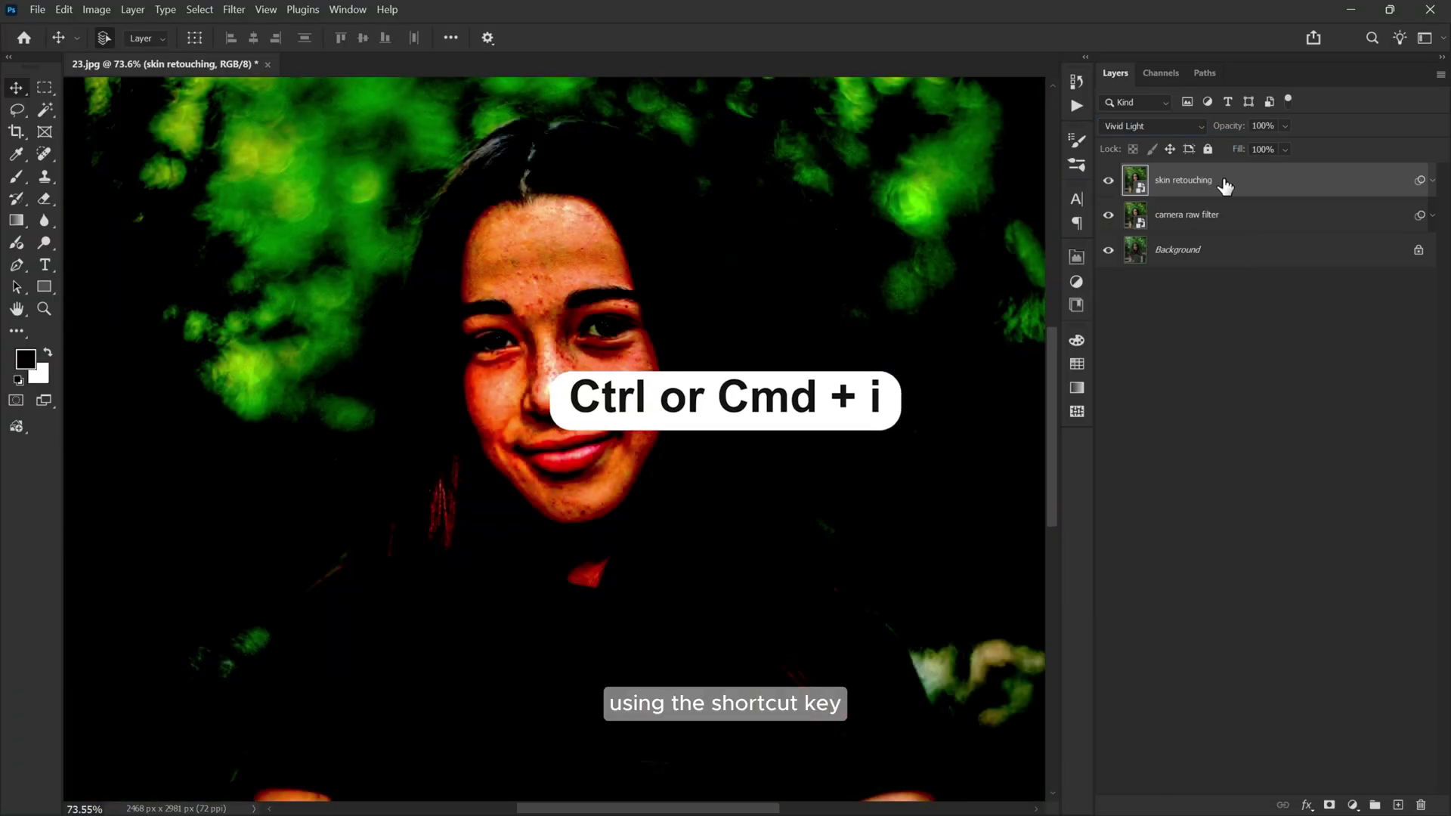
key("ctrl+i")
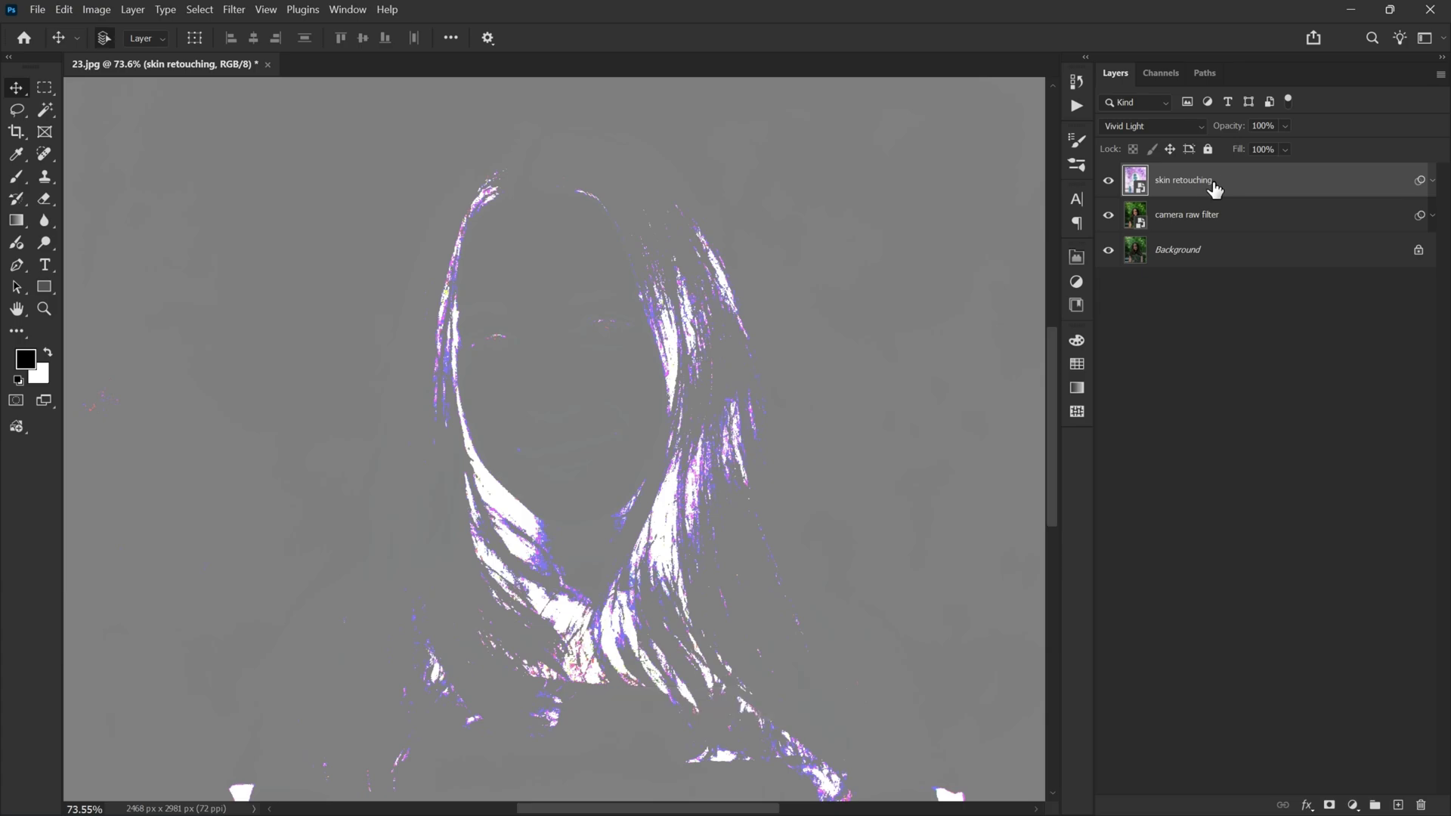
Apply a High Pass filter to the skin retouching layer, raising the radius until the blemishes on the face are smoothed out.
left_click(234, 9)
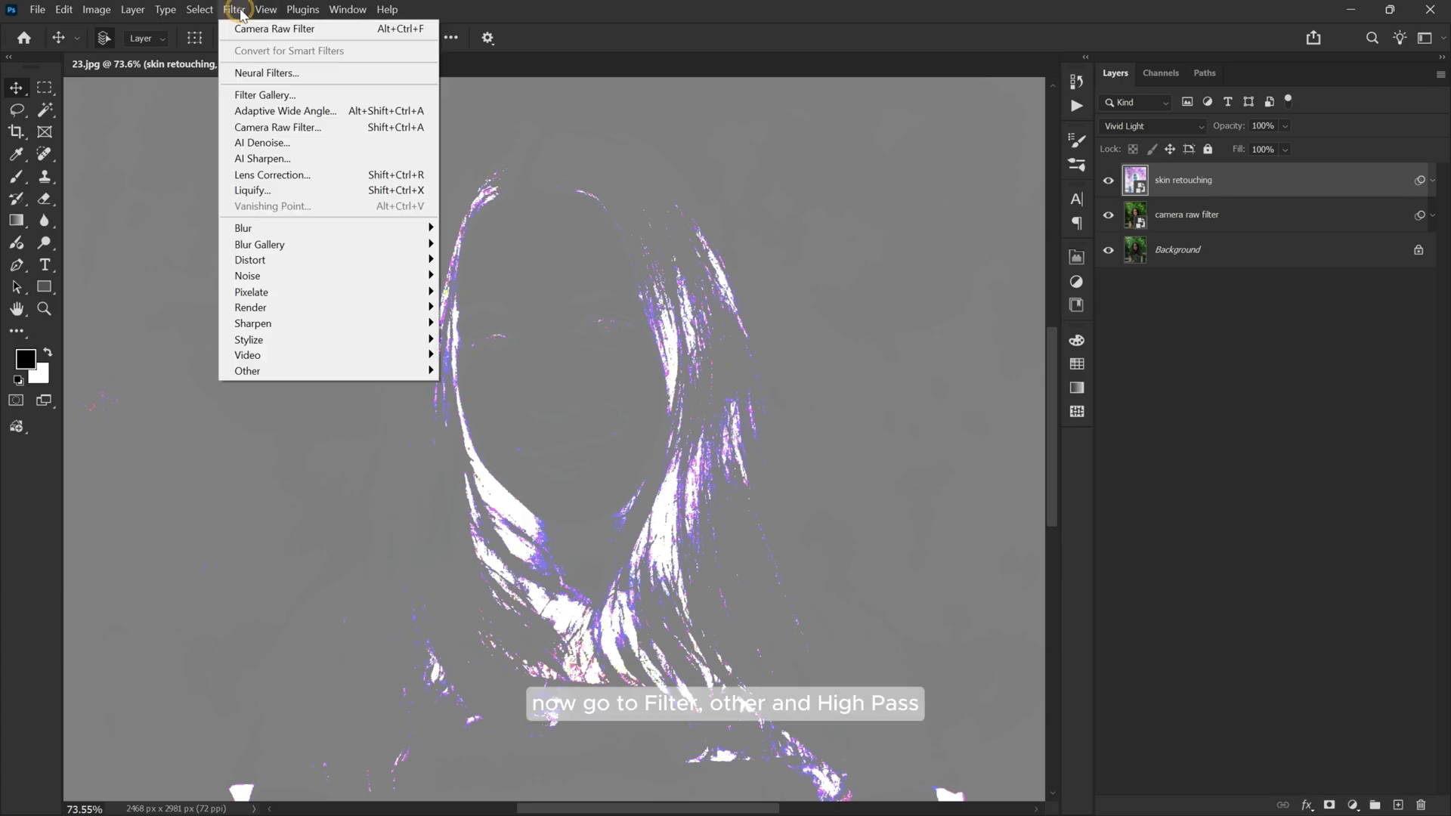
mouse_move(272, 371)
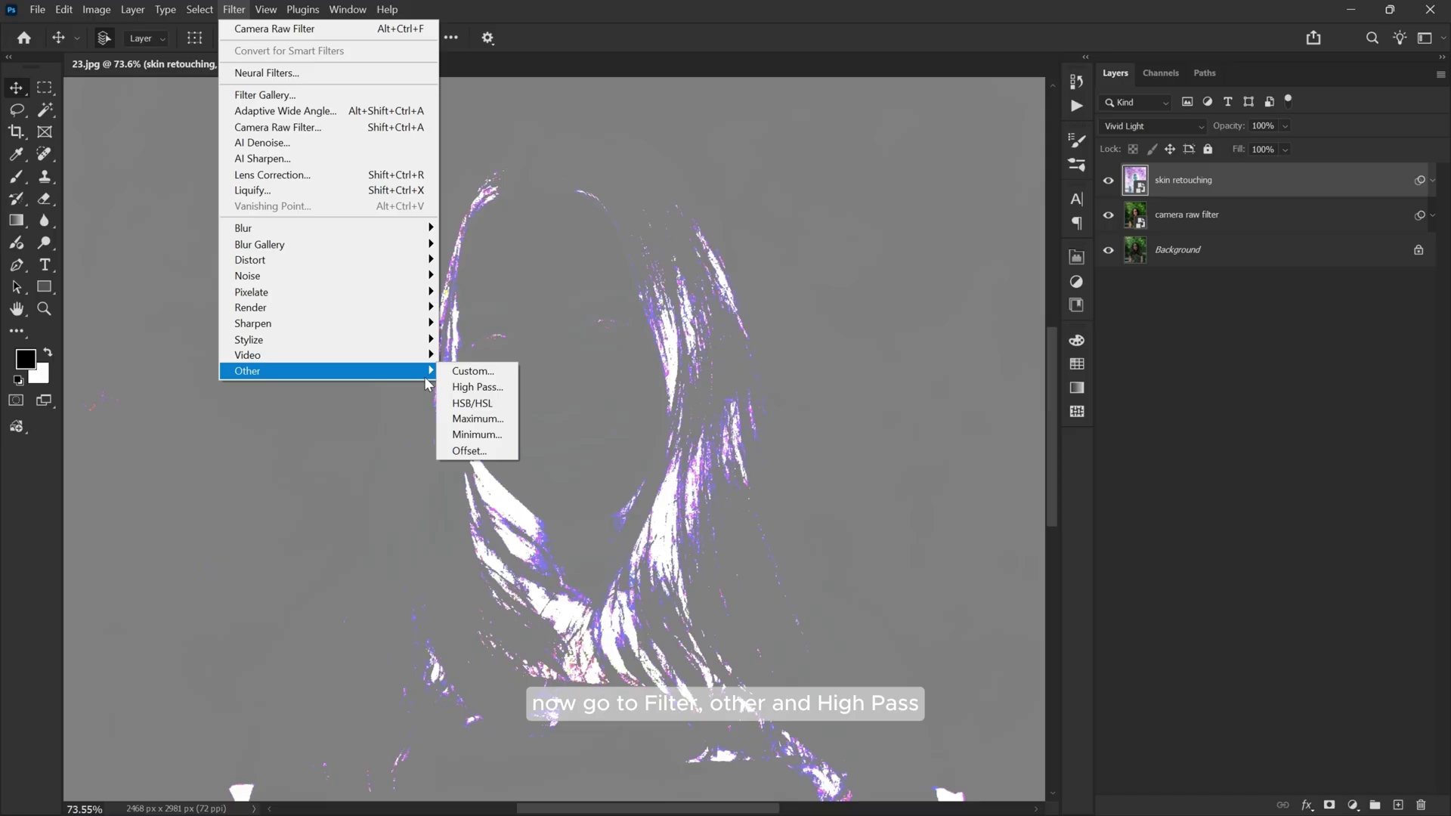
left_click(475, 388)
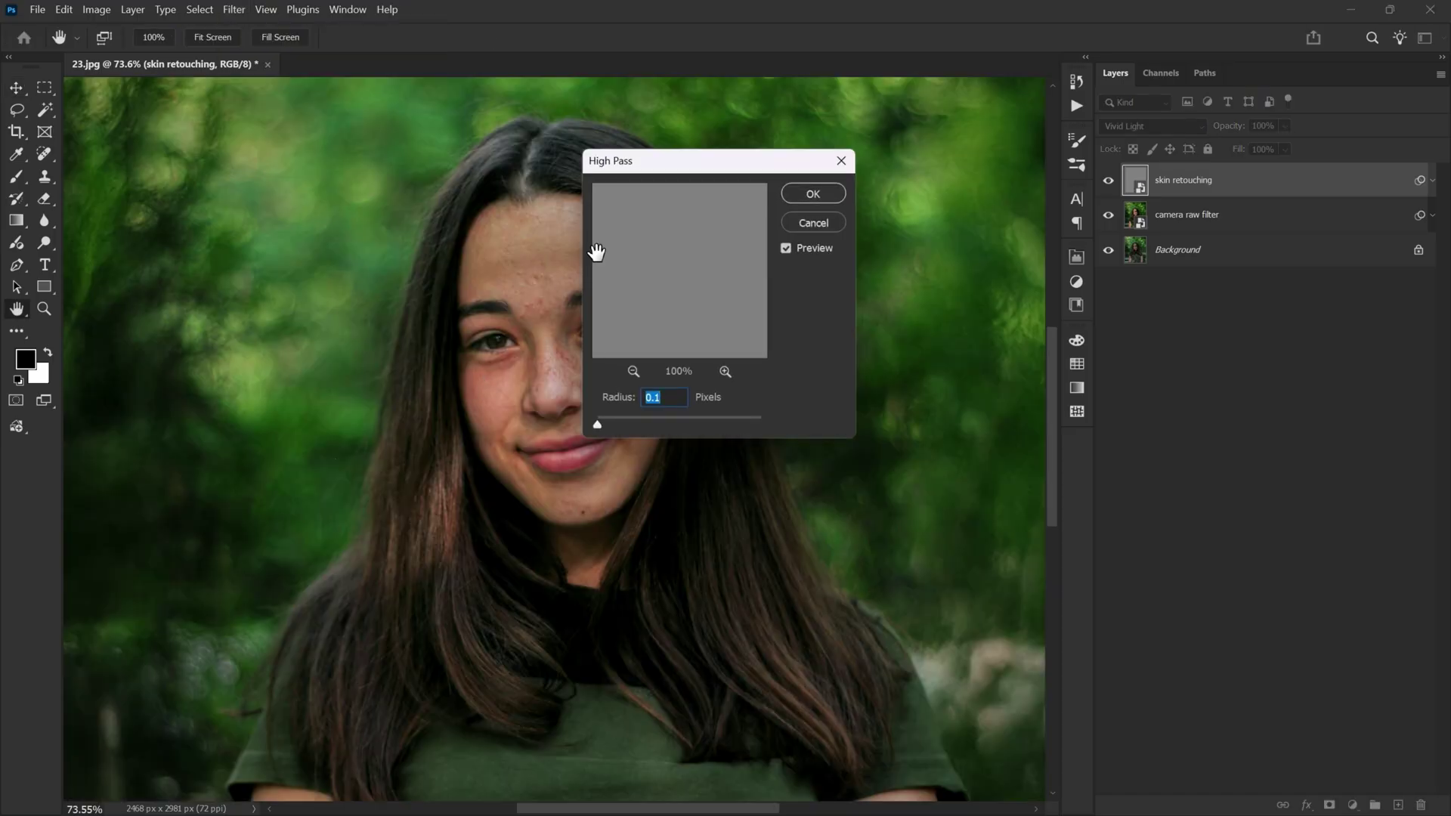
left_click_drag(671, 156, 858, 155)
left_click_drag(796, 408, 792, 413)
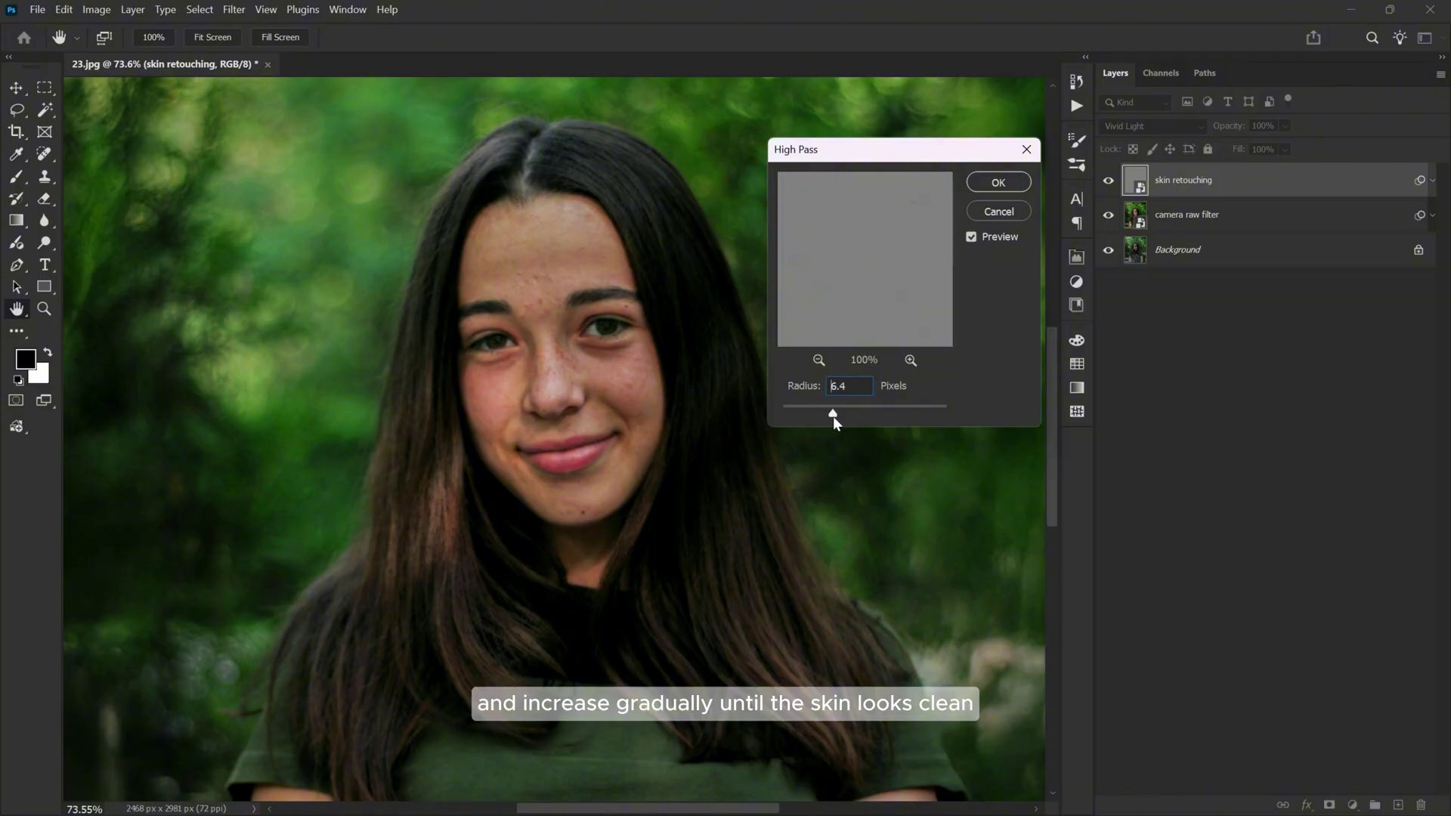
left_click_drag(833, 416, 839, 415)
key("alt")
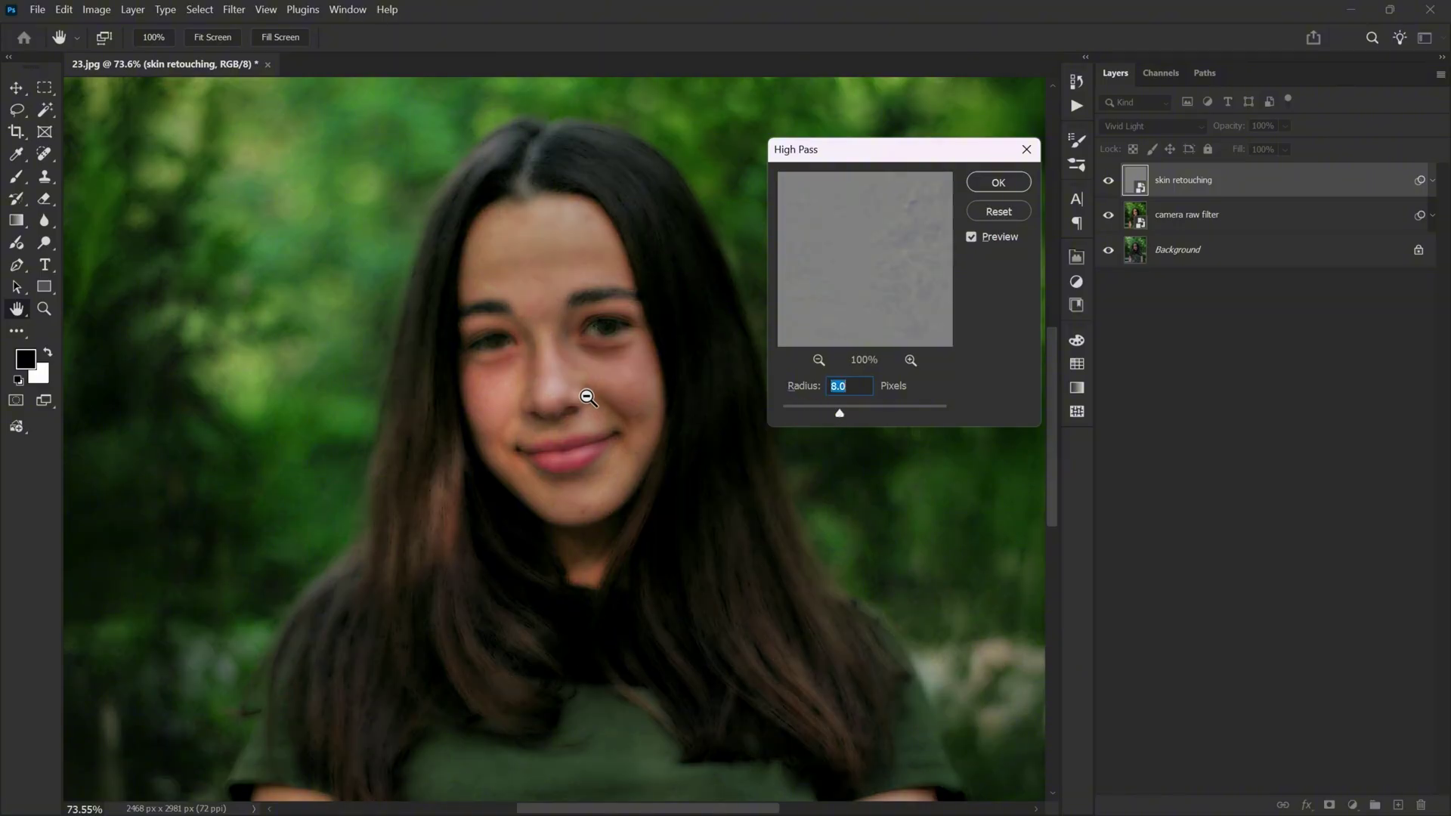
left_click(587, 397, "ctrl")
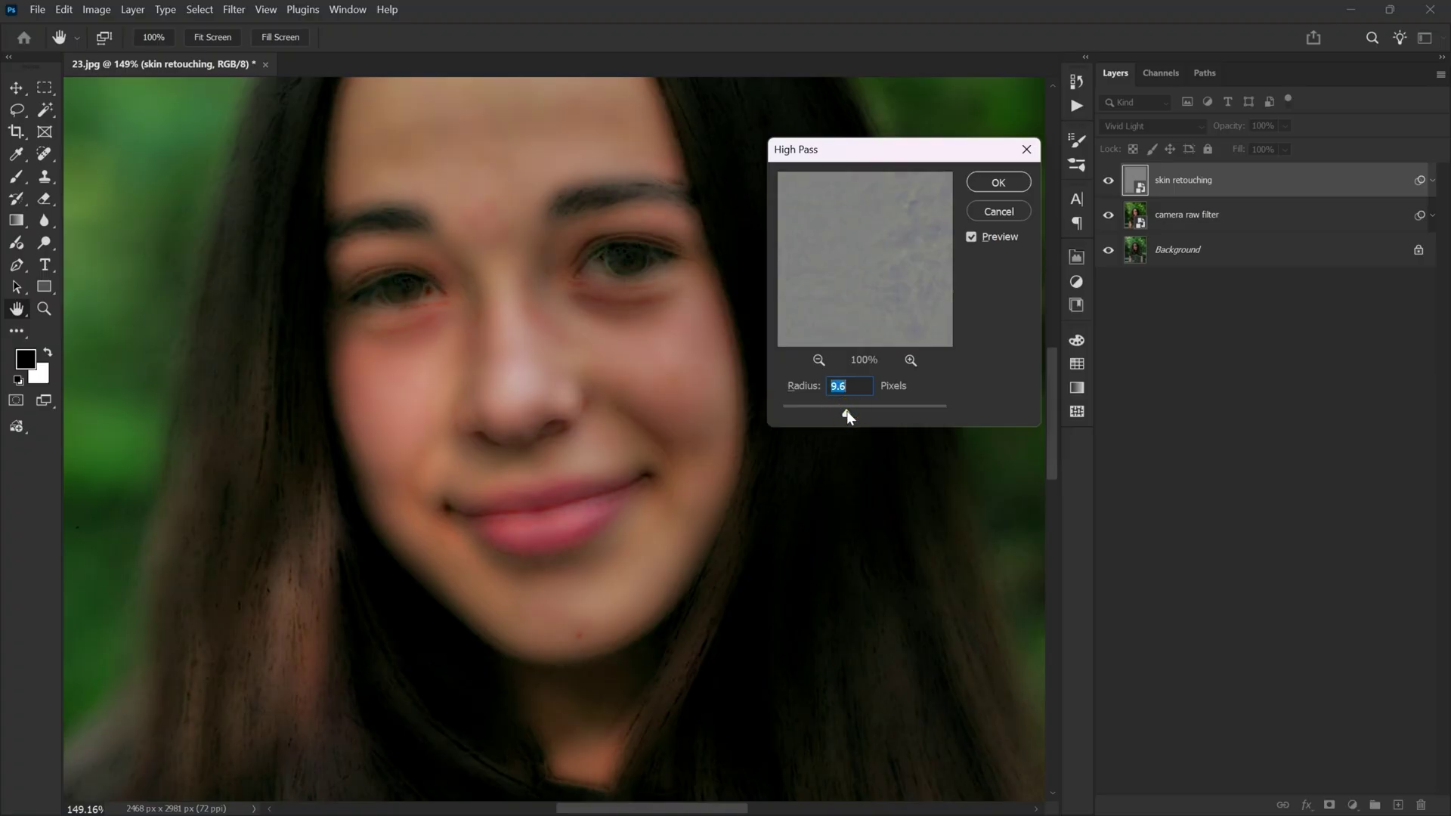
left_click_drag(847, 414, 843, 415)
left_click(998, 183)
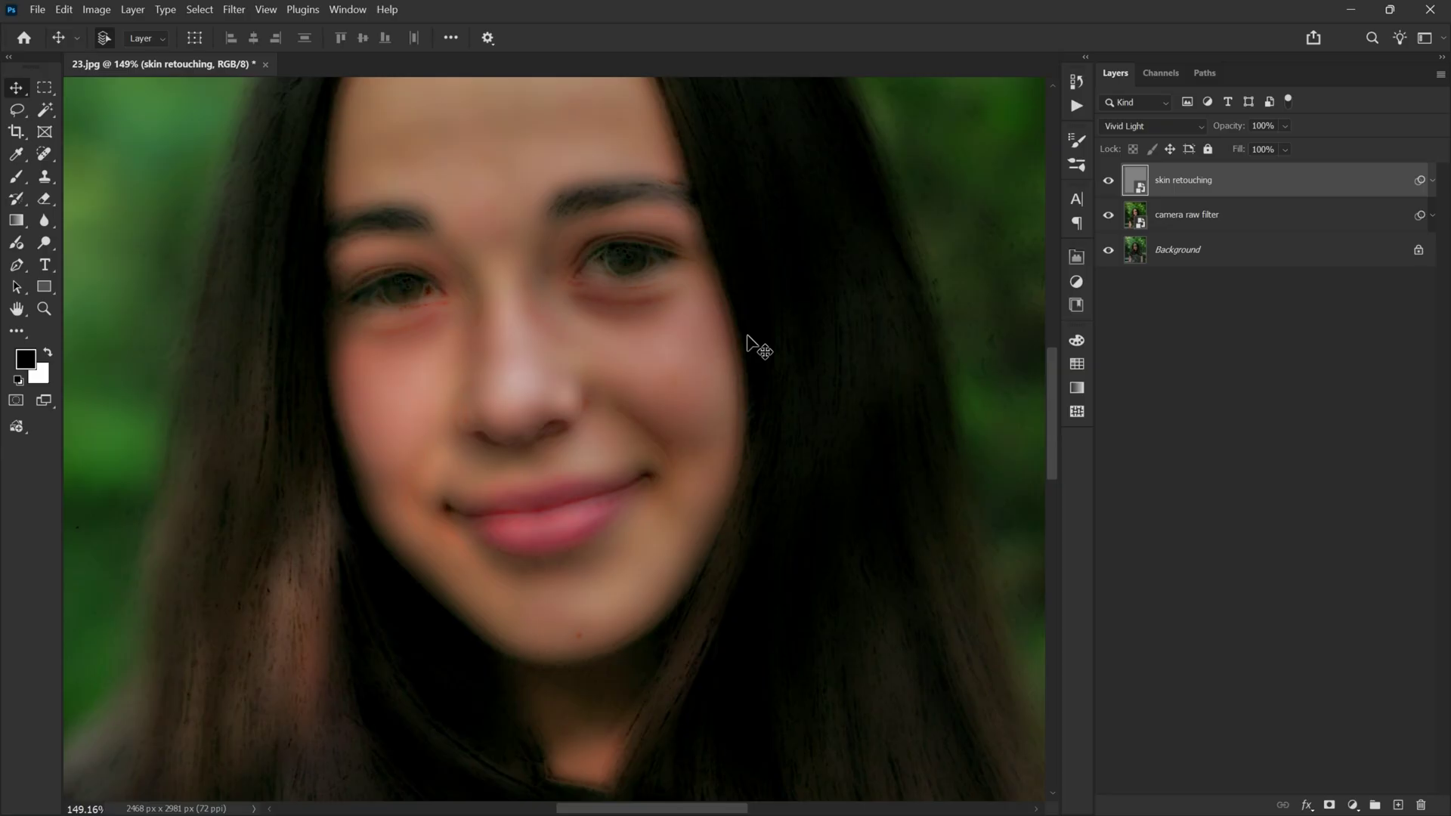
Apply a Gaussian Blur with a 2.1 pixel radius to the skin retouching layer to restore natural skin texture.
left_click(234, 11)
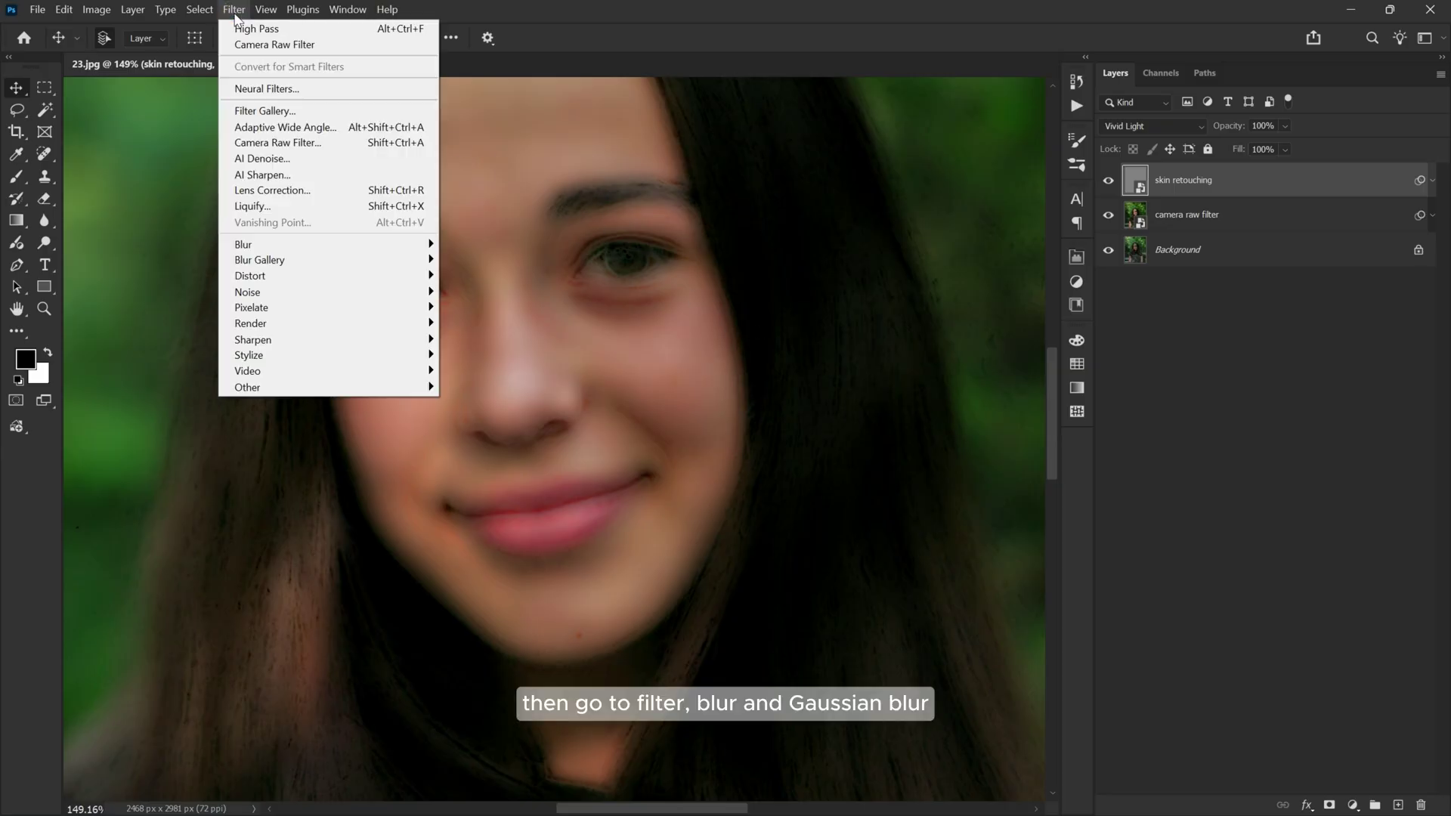
left_click(272, 244)
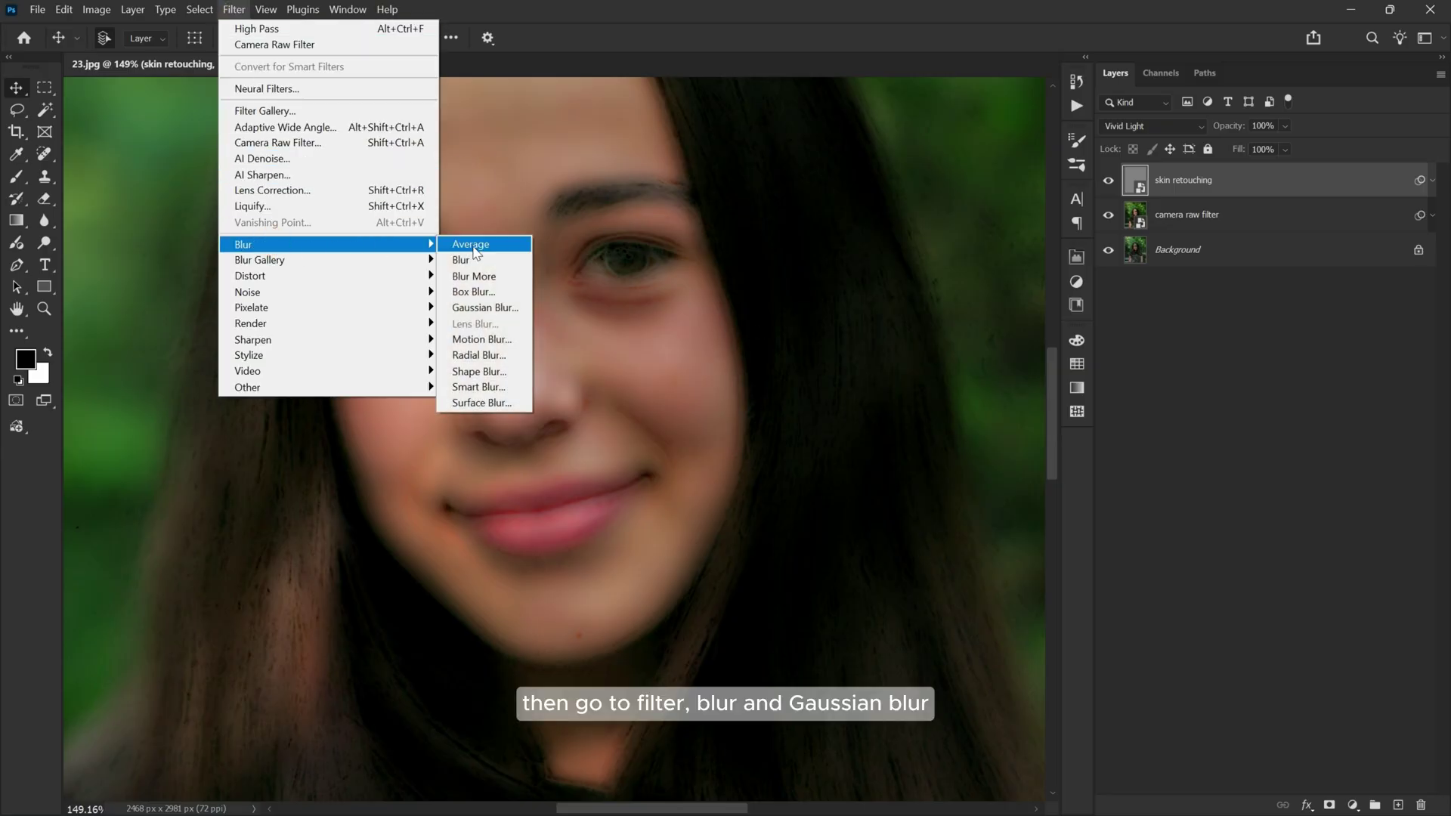
left_click(473, 307)
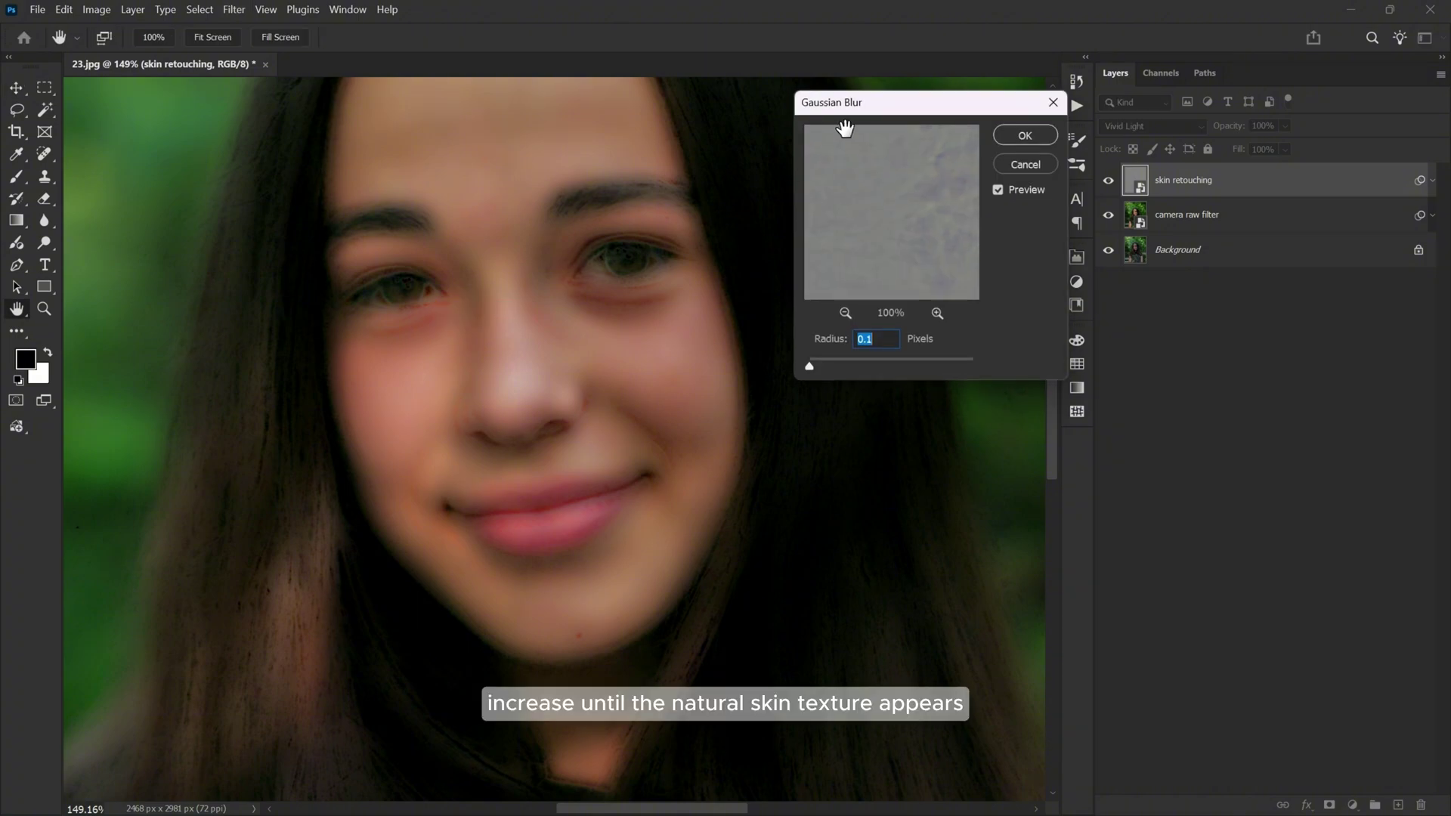
left_click_drag(884, 103, 863, 116)
left_click_drag(796, 382, 806, 381)
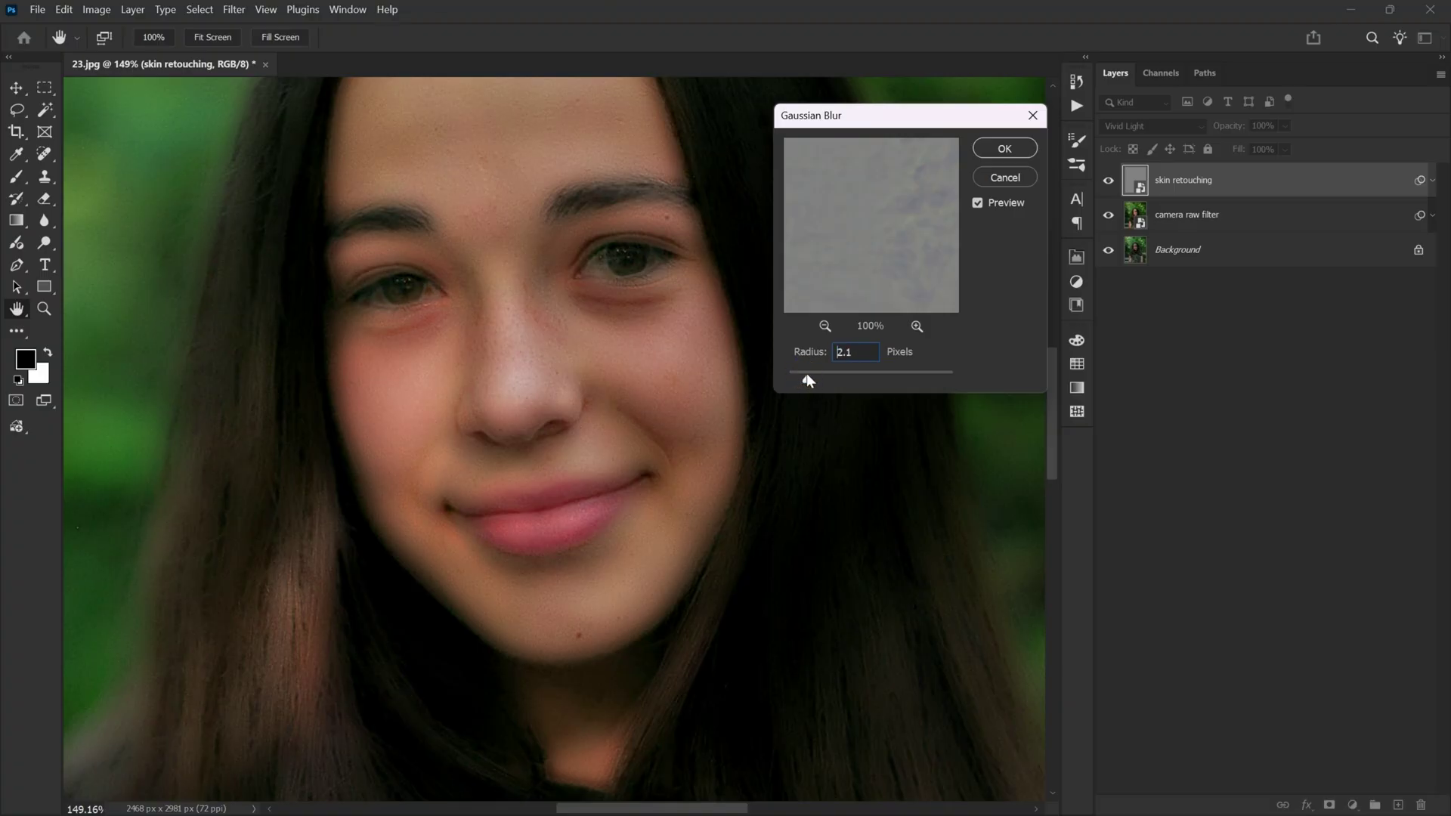
left_click(998, 148)
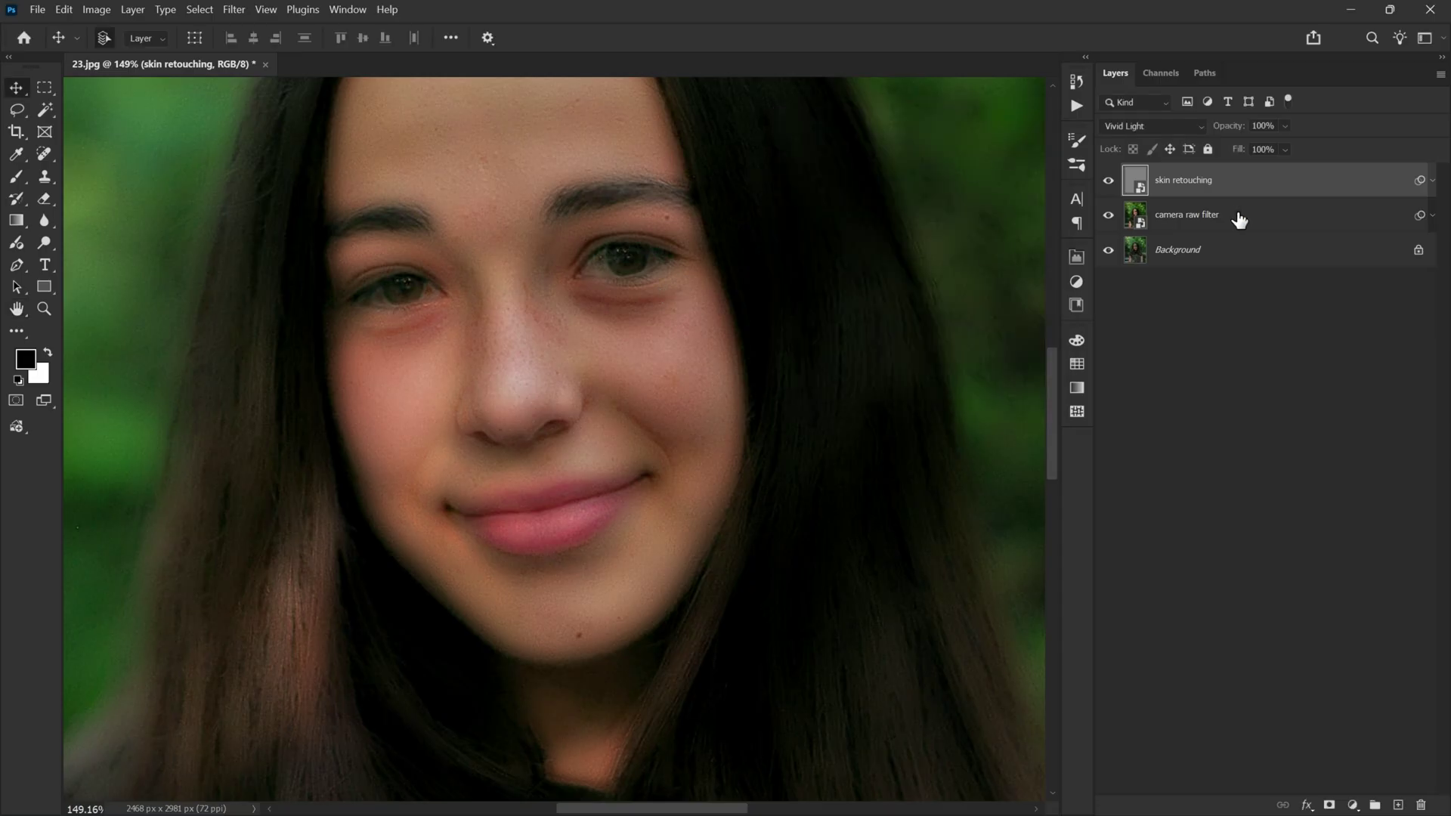
Add a layer mask to the skin retouching layer and invert it to black.
left_click(1329, 805)
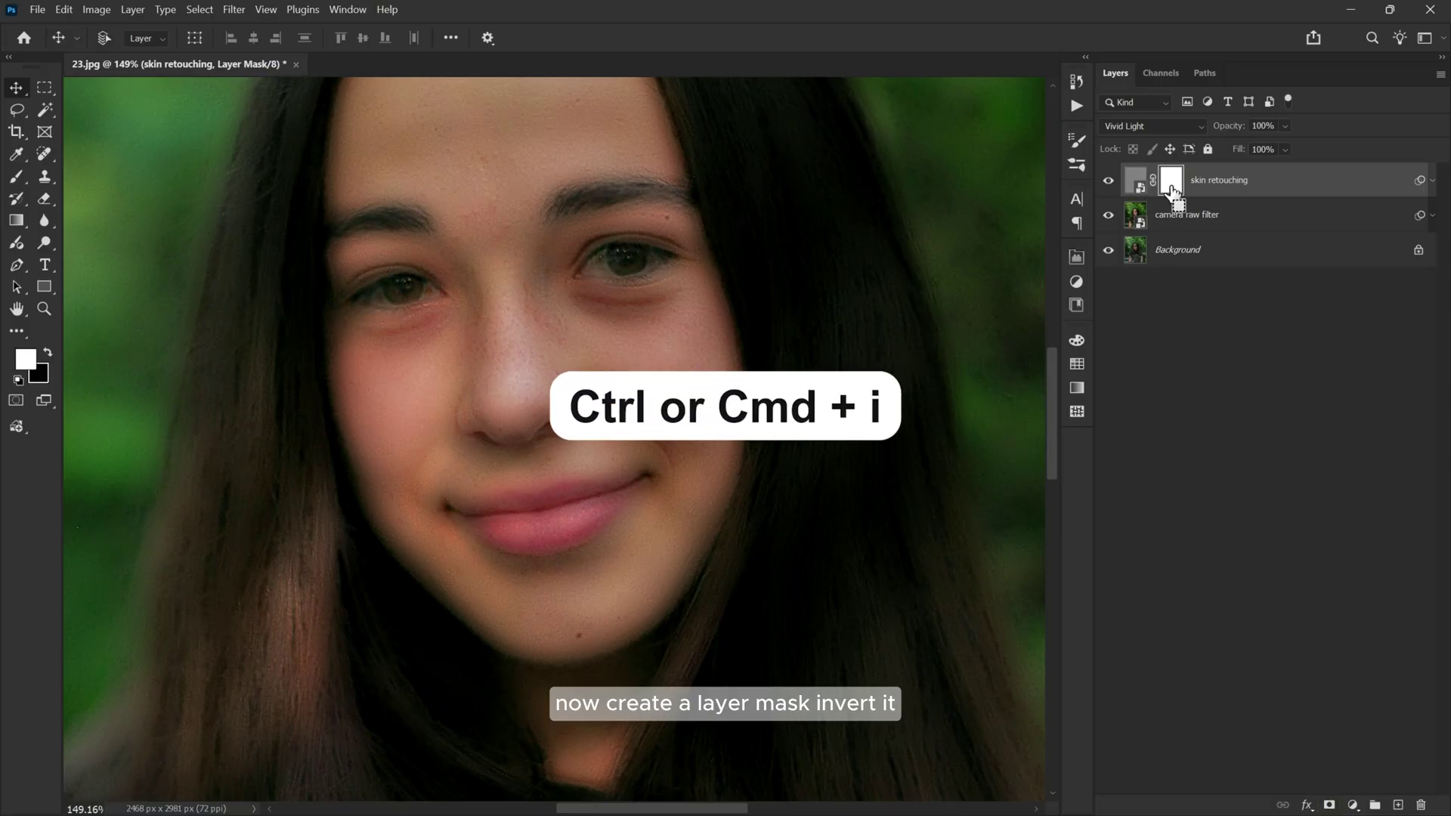
key("ctrl+i")
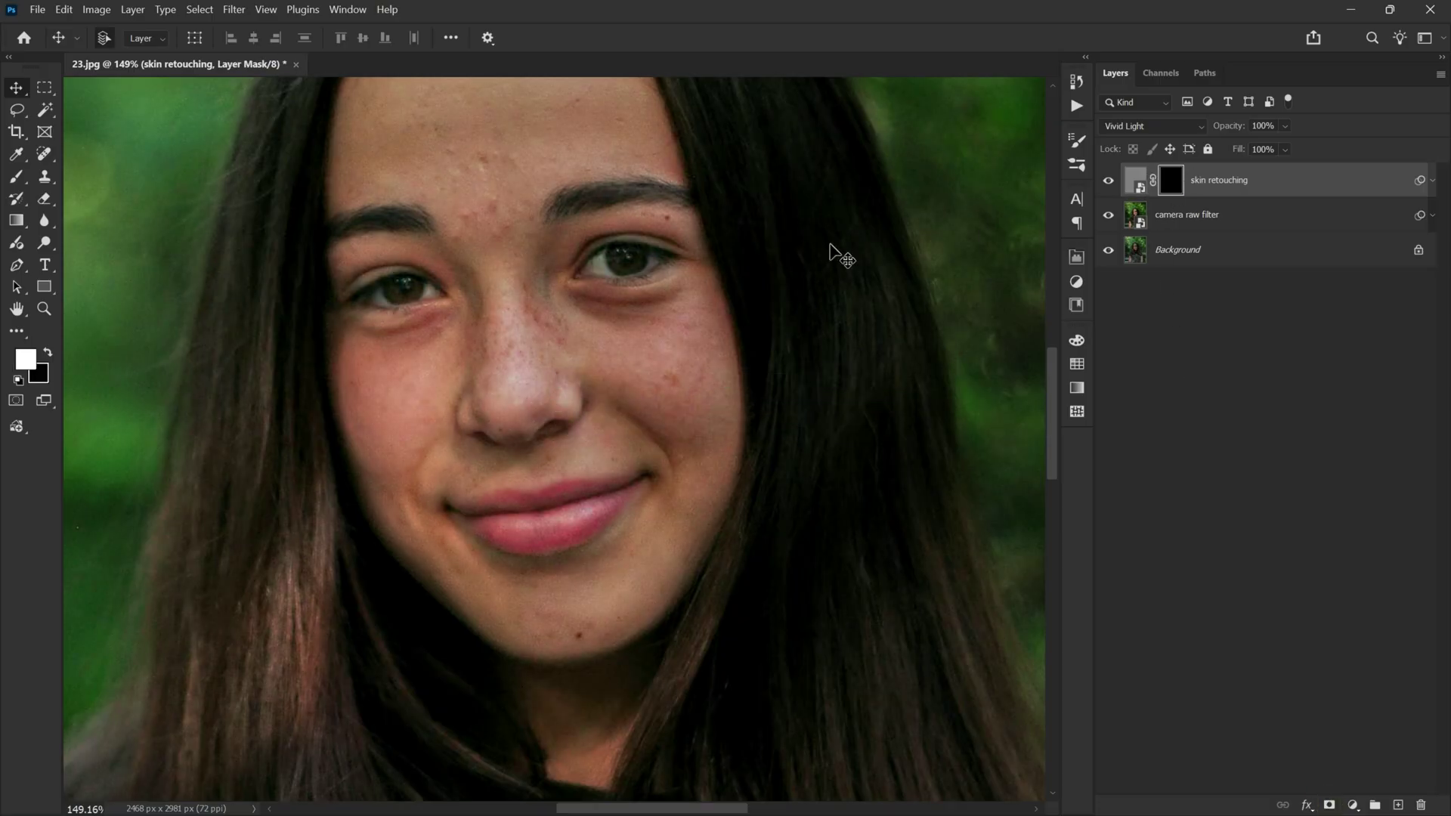
scroll(540, 317, "down", 2)
scroll(581, 299, "up", 1)
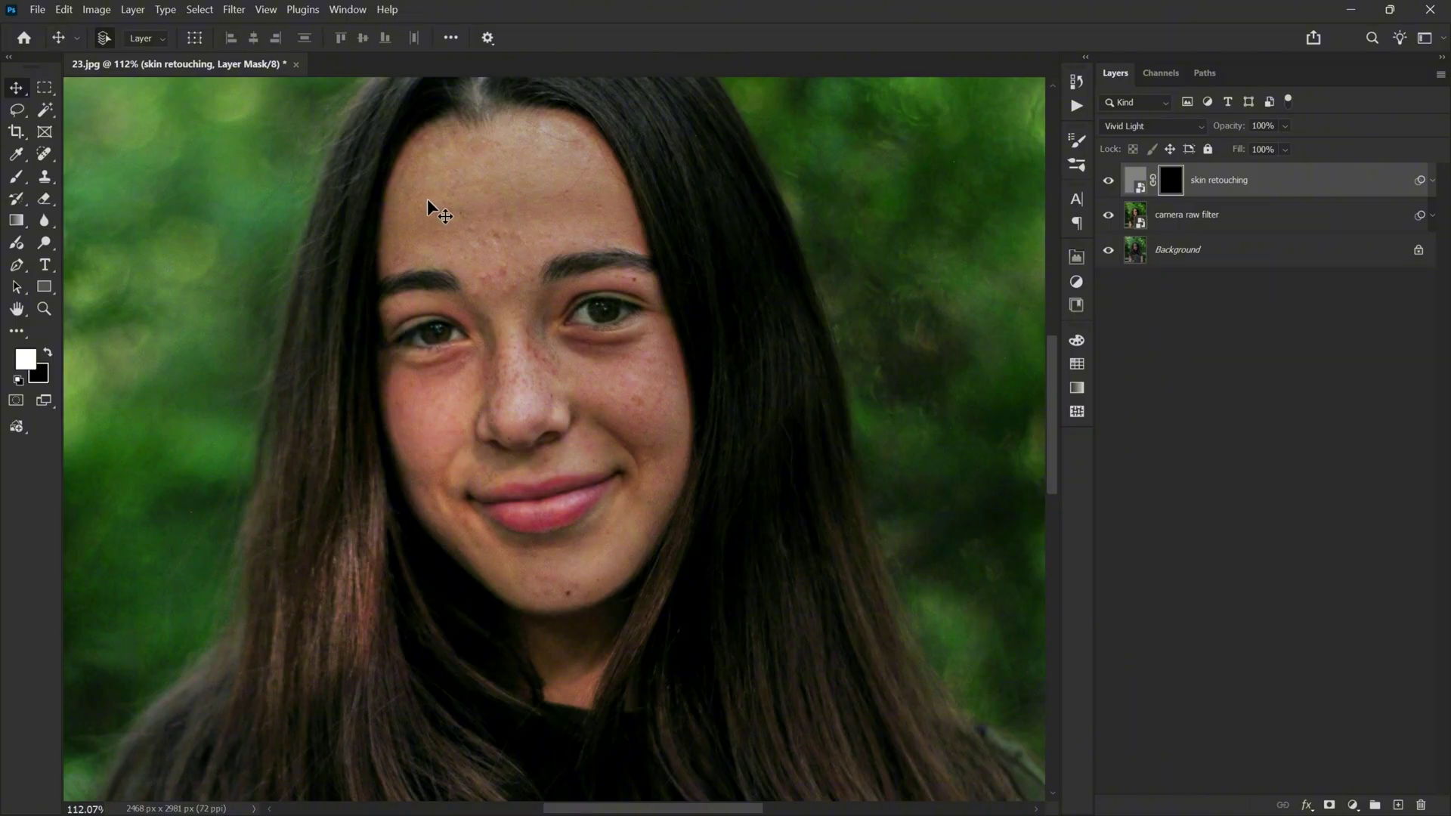
Paint white on the mask over the blemishes on the cheek beside the nose, using a soft brush at 25% flow reduced to size 90.
right_click(17, 178)
left_click(90, 174)
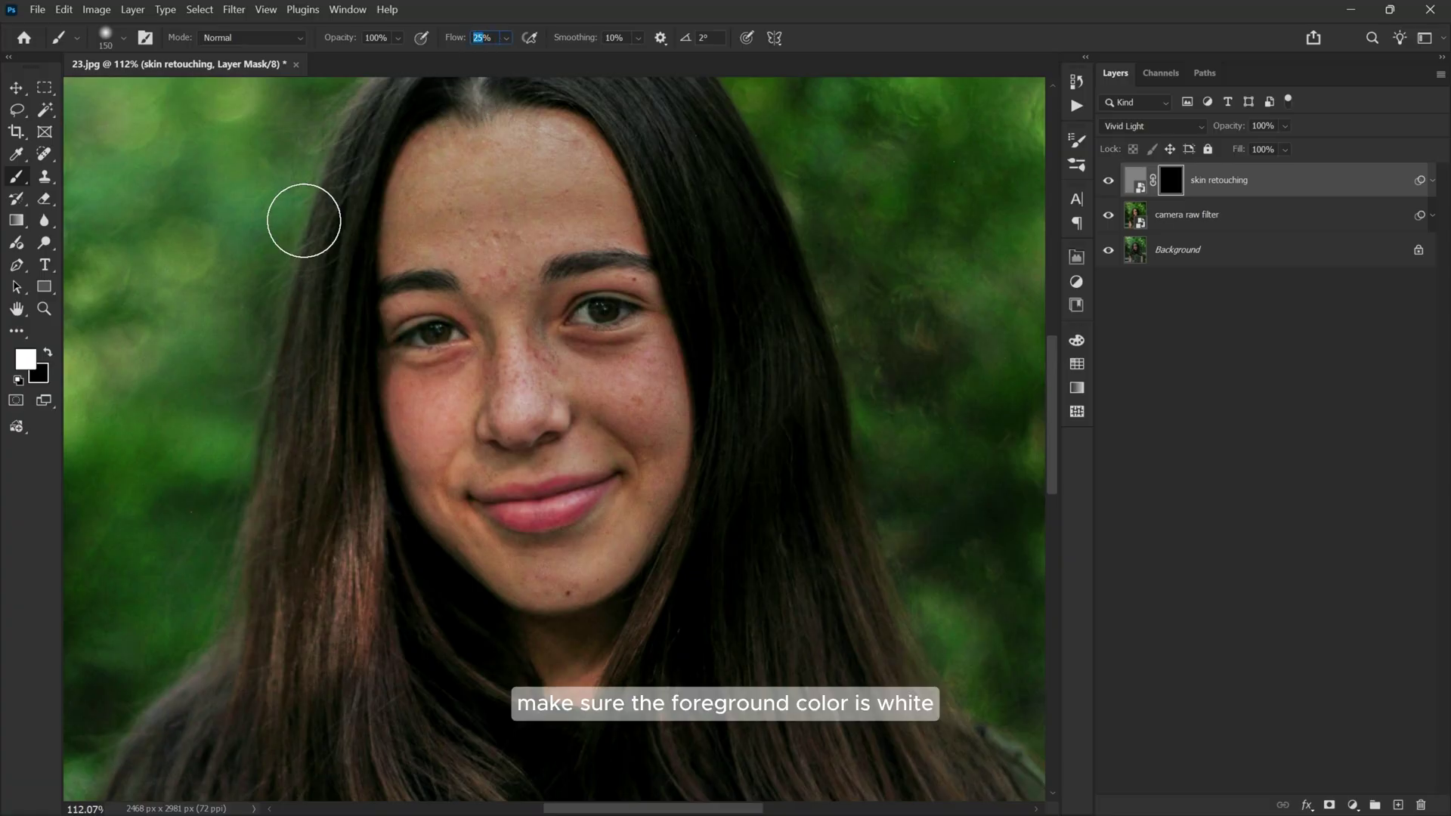
left_click(49, 353)
scroll(613, 395, "up", 3)
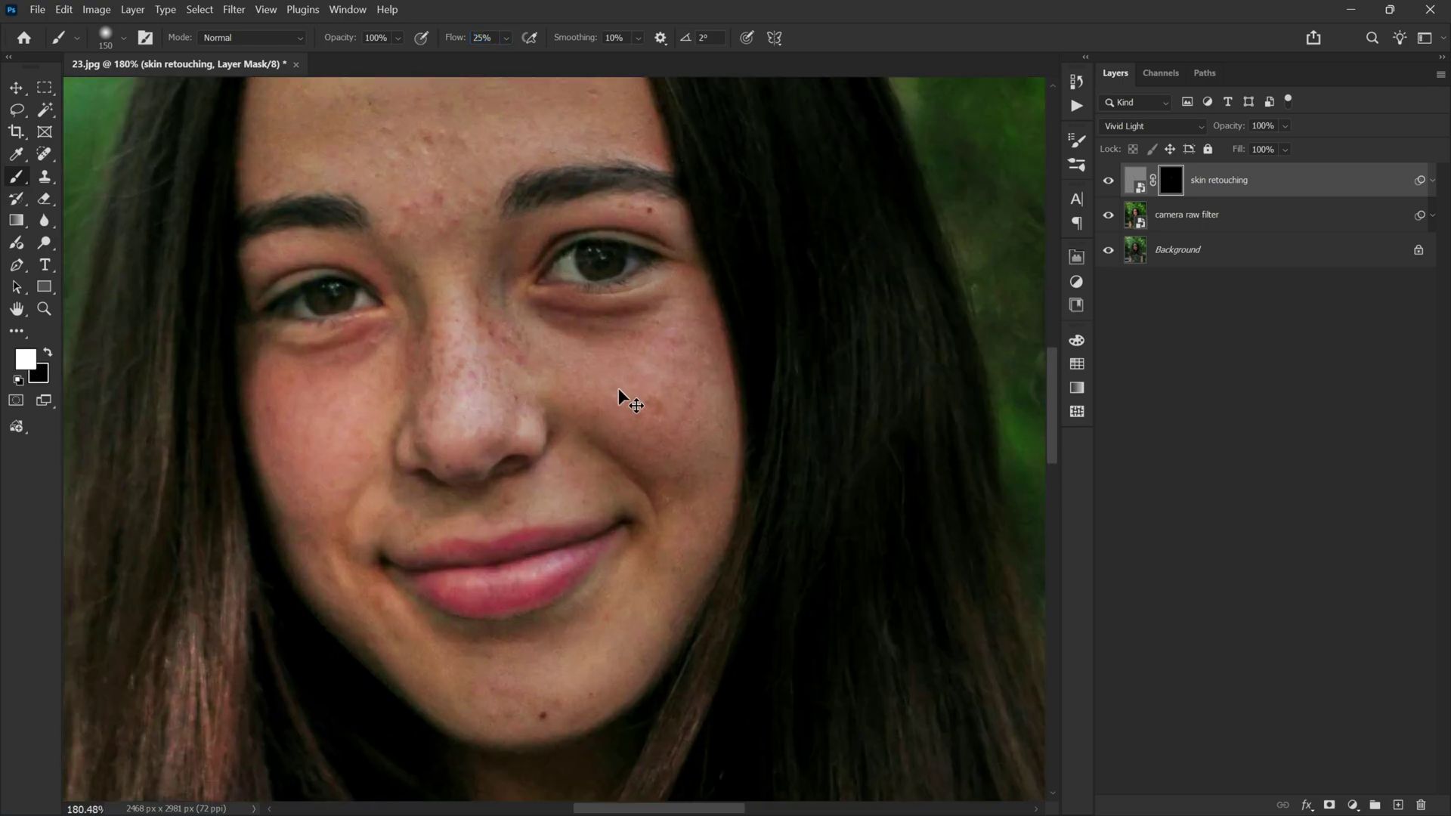
left_click_drag(648, 382, 677, 417)
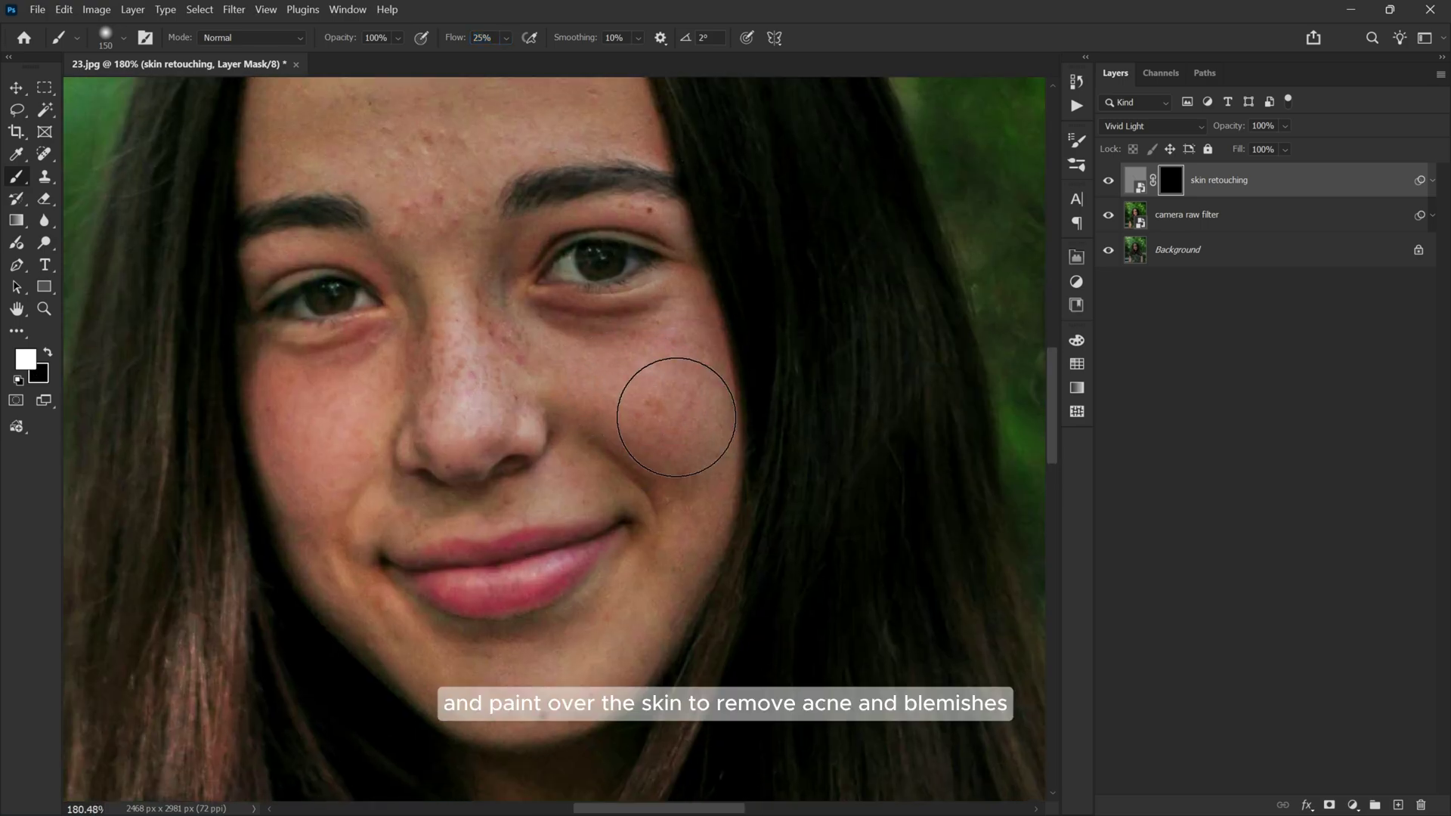
scroll(676, 417, "up", 2)
key("bracketleft")
key("bracketleft")
key("bracketleft")
left_click(690, 300)
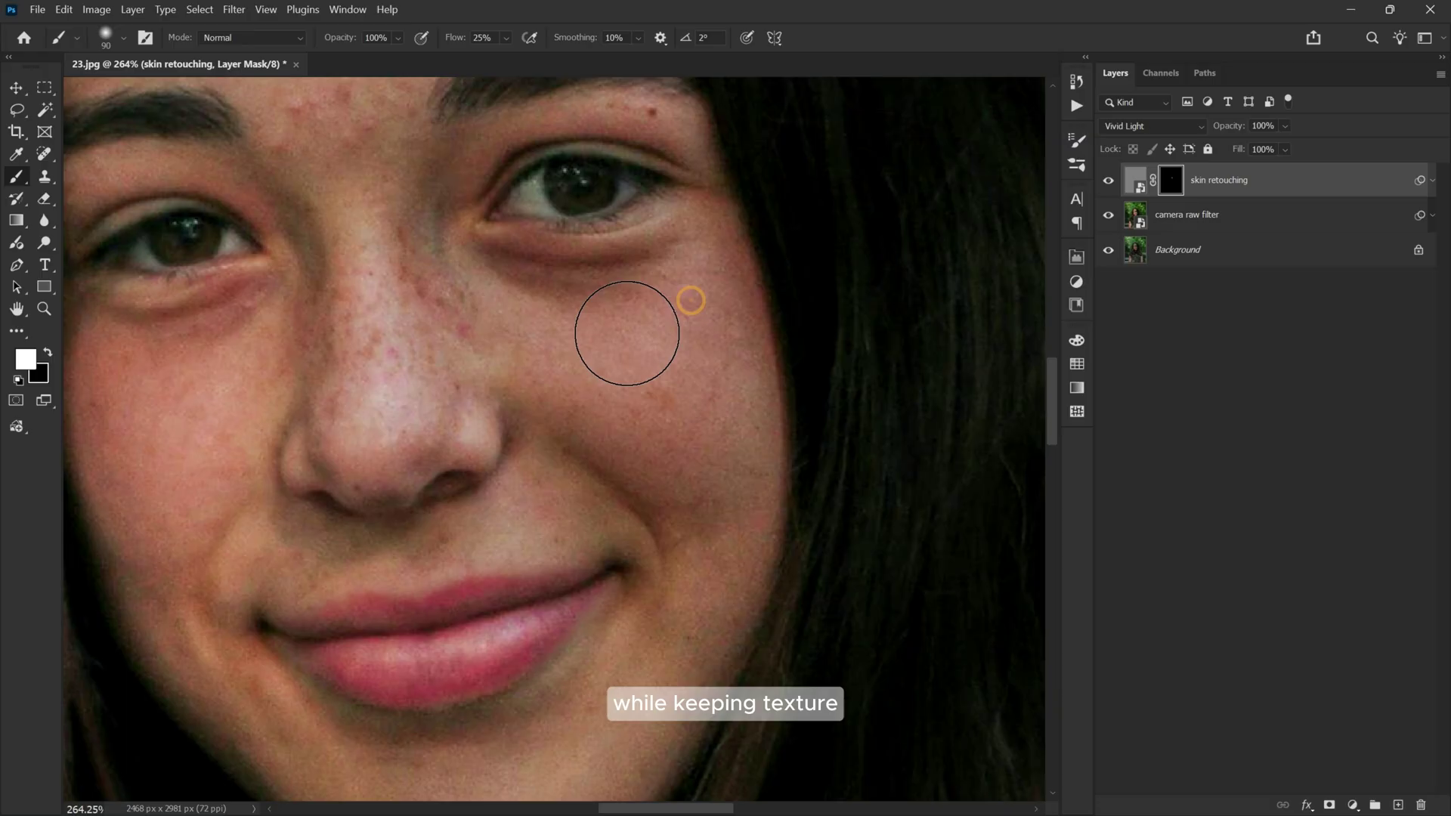
left_click(687, 415)
left_click(661, 402)
Paint white on the mask over the blemishes between the eyebrows, on the other cheek, on the chin and around the mouth.
left_click(429, 135)
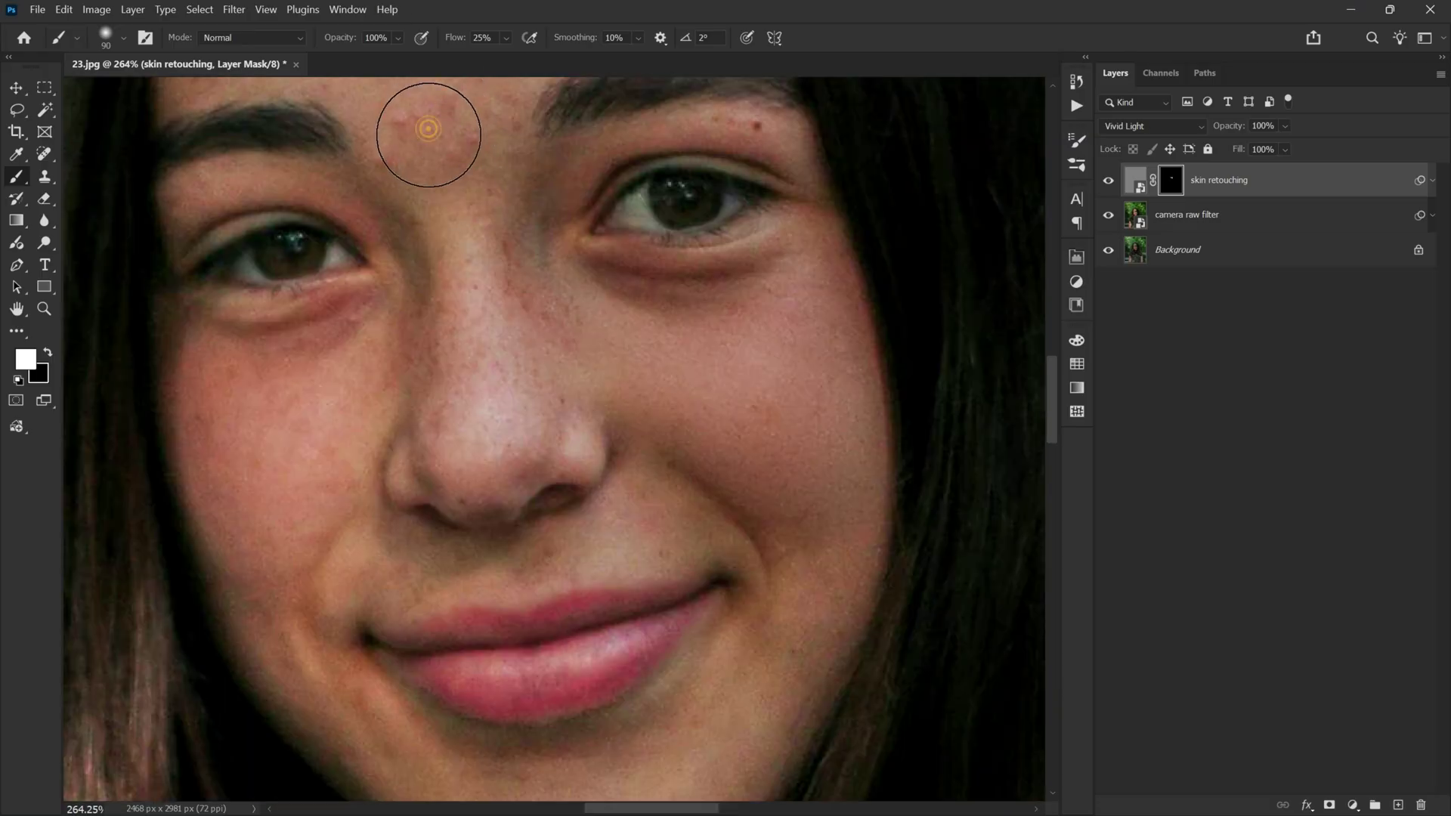
scroll(416, 264, "down", 3)
scroll(415, 264, "left", 3)
left_click(400, 393)
left_click(572, 696)
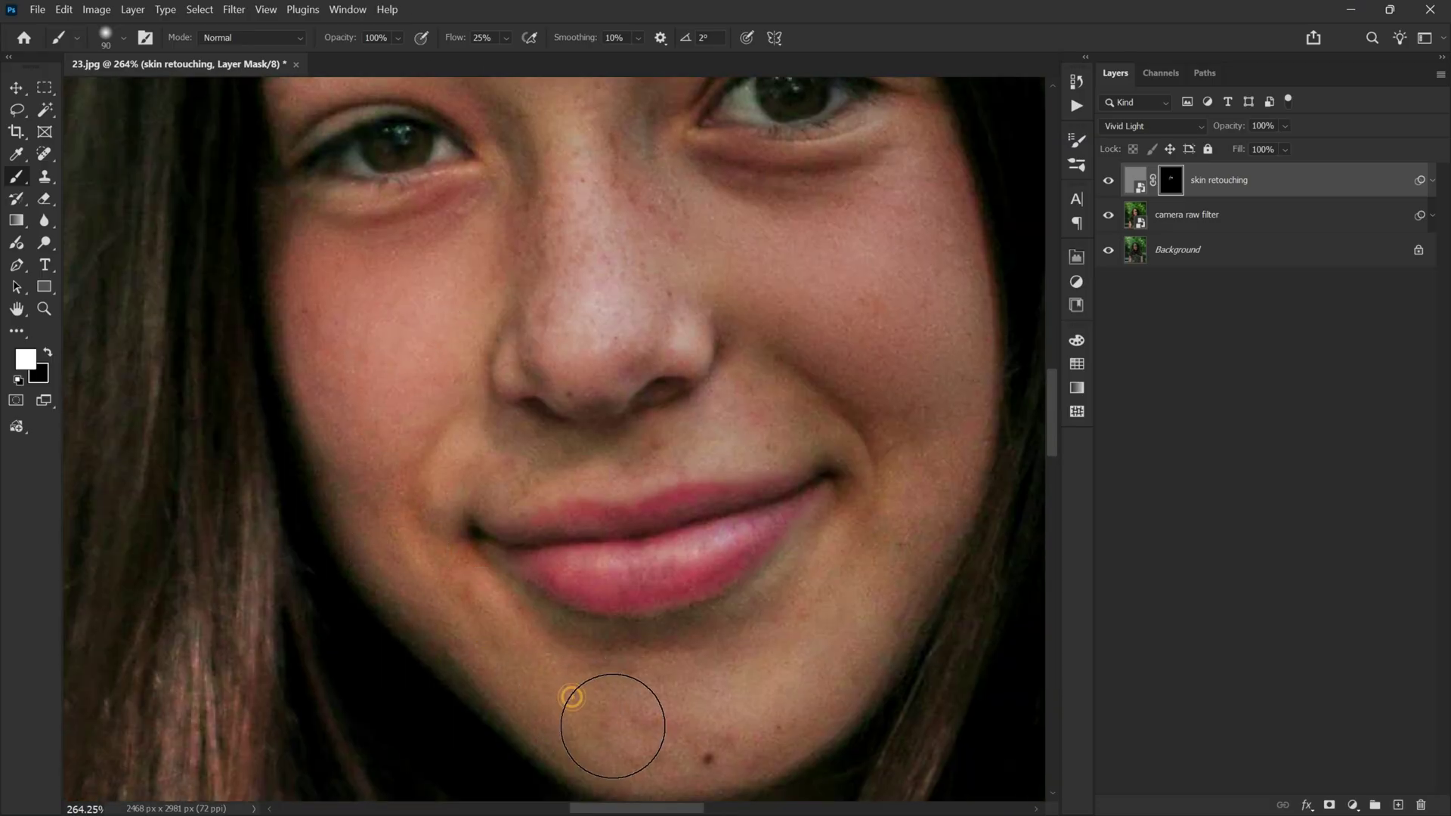
scroll(777, 605, "right", 3)
scroll(644, 496, "up", 1)
left_click(670, 444)
left_click(417, 470)
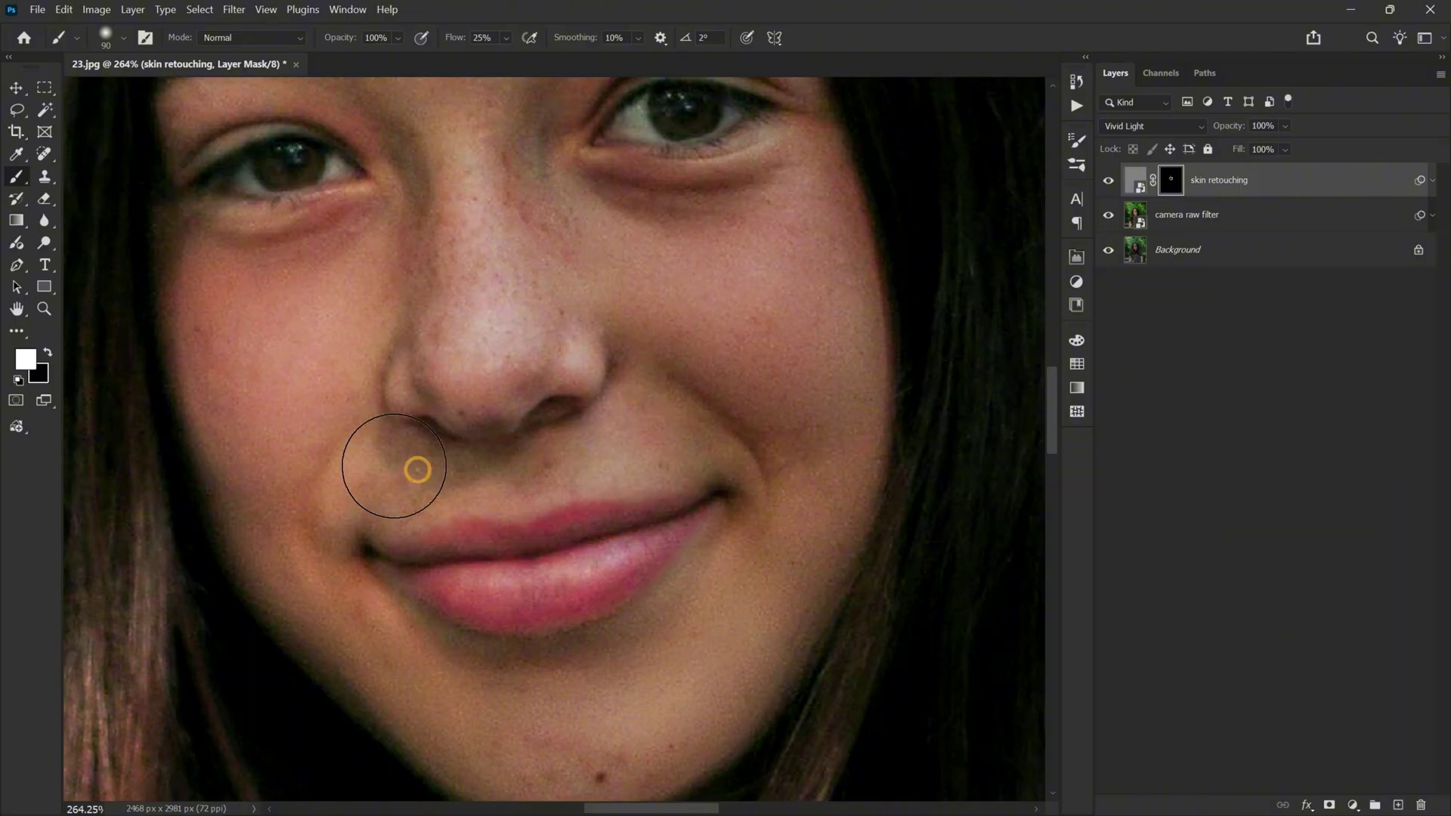
left_click(393, 463)
Paint white on the skin retouching mask over the blemishes across the forehead.
scroll(479, 304, "up", 4)
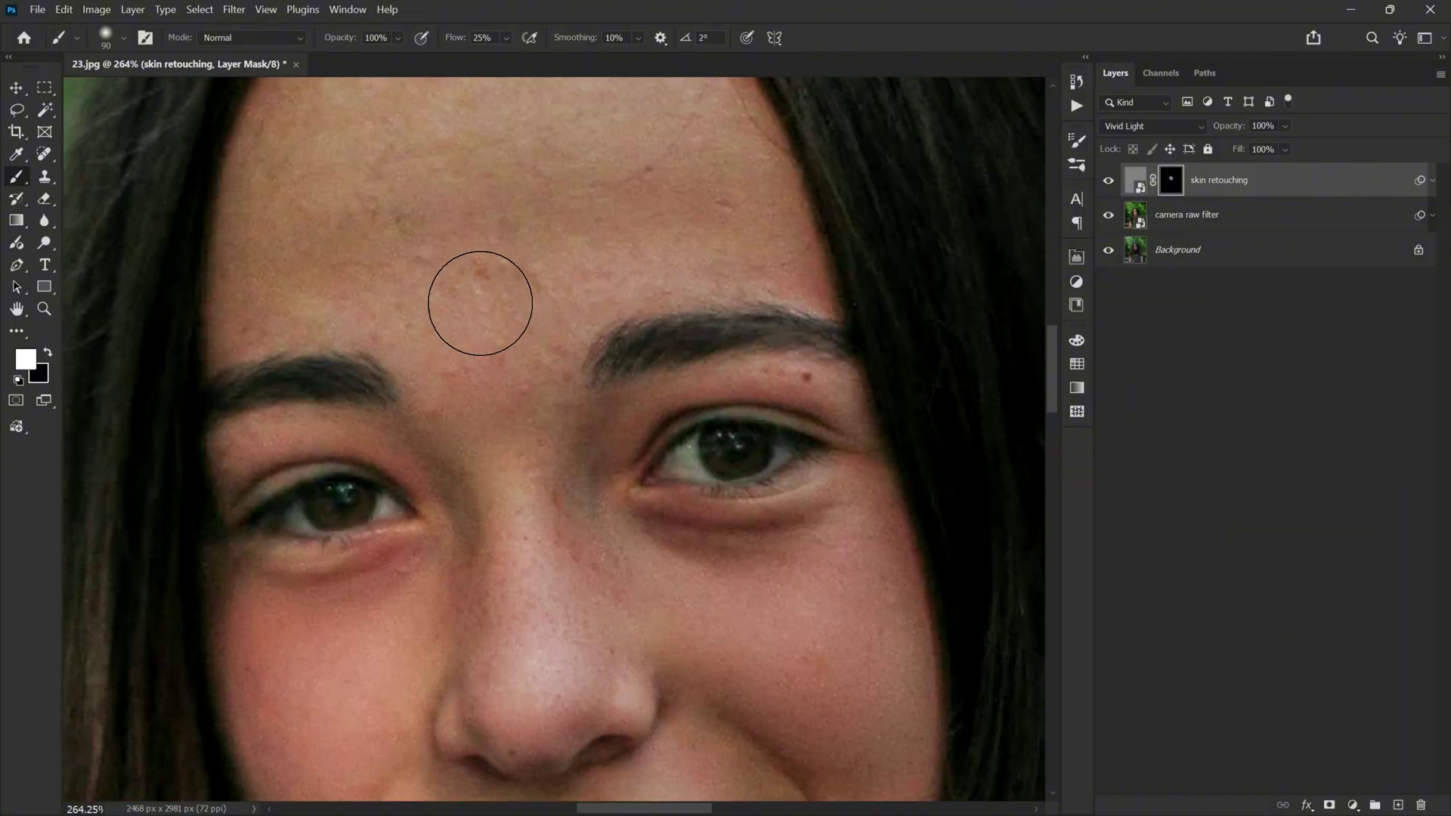
scroll(214, 292, "up", 2)
scroll(214, 292, "right", 1)
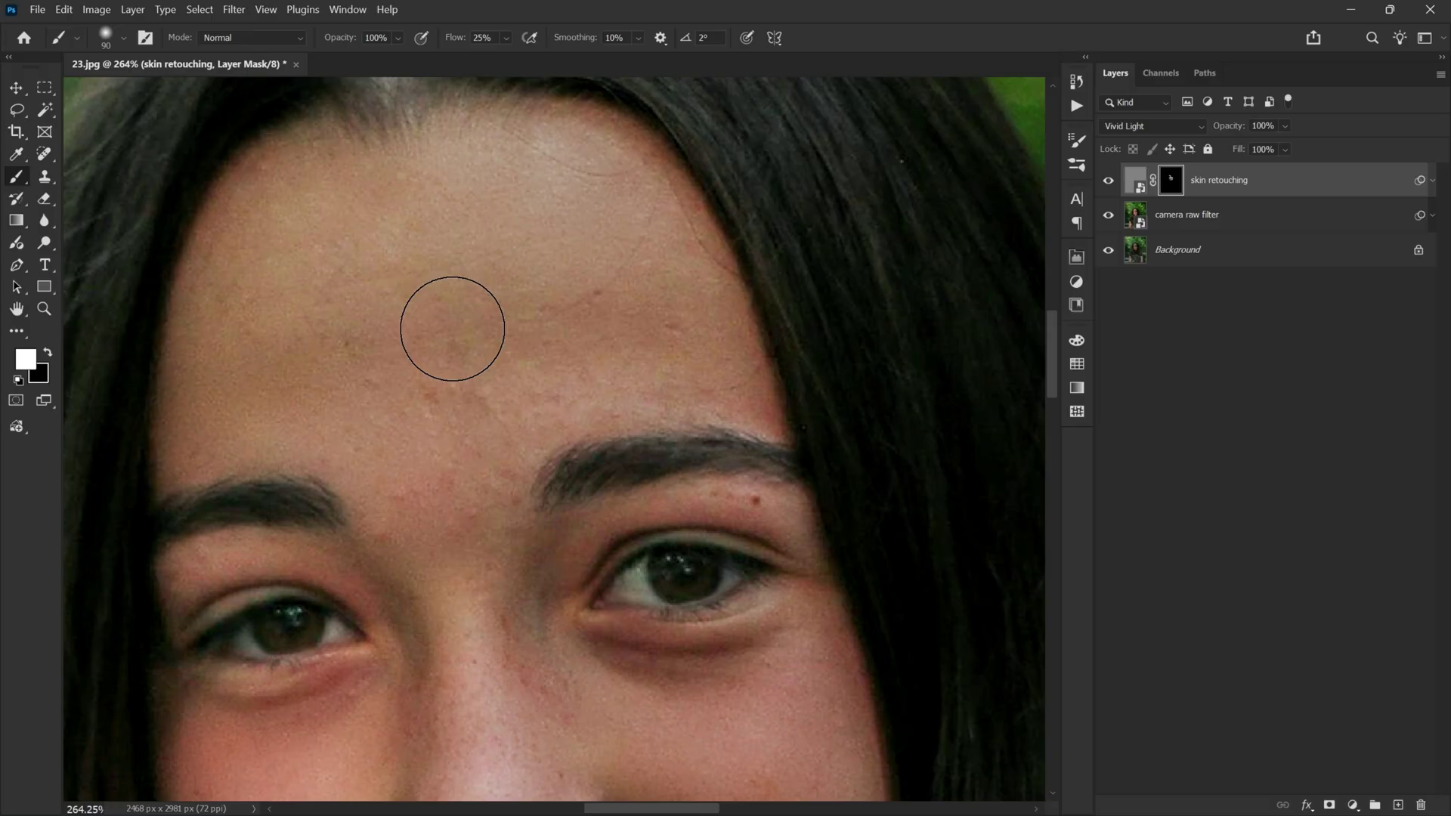
left_click(505, 326)
Paint white on the mask over the skin of the arm beside the bench with a size 90 brush.
scroll(502, 389, "down", 5)
scroll(511, 537, "down", 2)
key("bracketleft")
key("bracketleft")
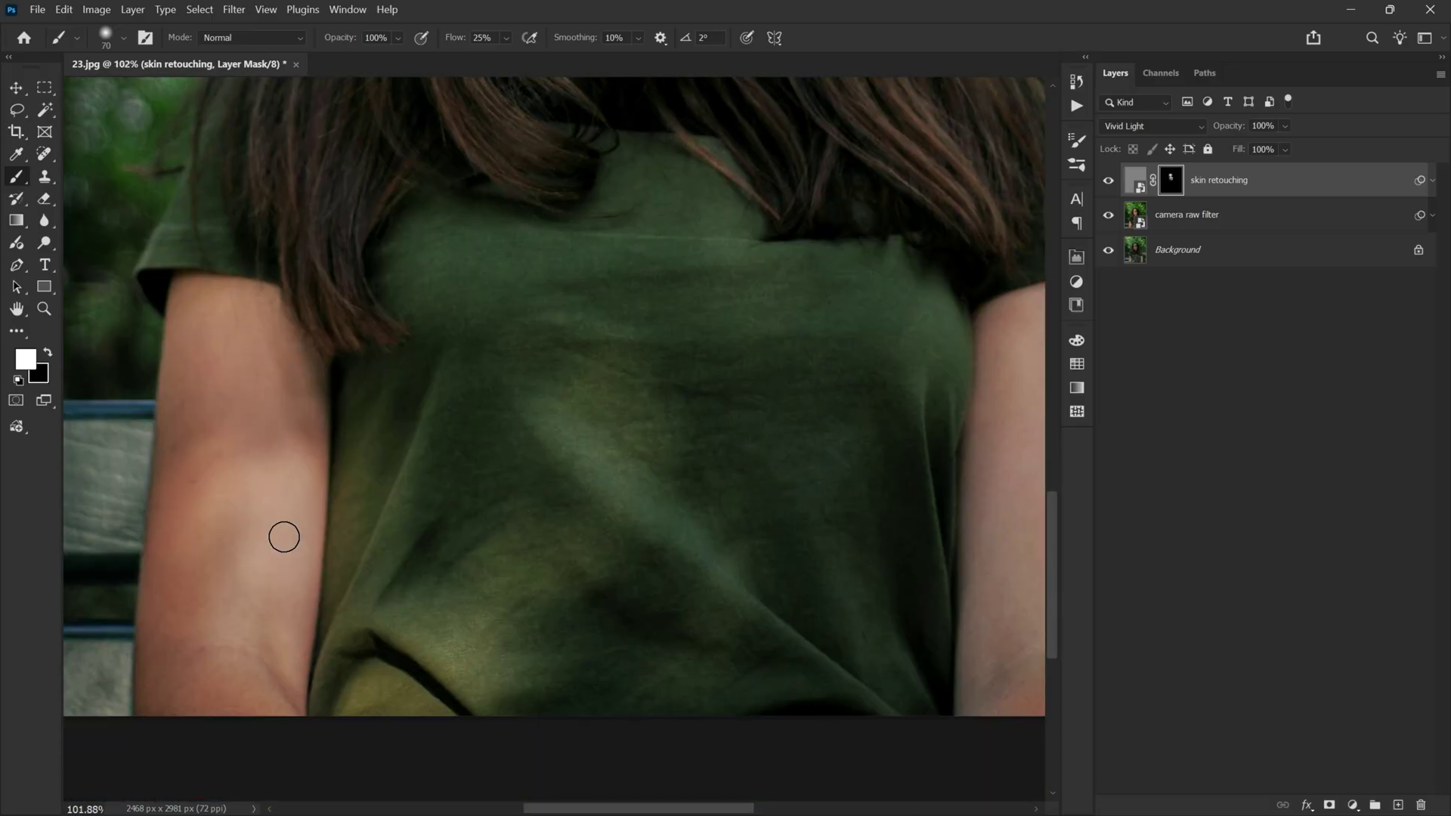
key("bracketright")
key("bracketright")
mouse_move(146, 581)
left_mouse_down()
mouse_move(169, 655)
mouse_move(238, 669)
left_mouse_up()
Paint white on the mask along the other arm, from below the sleeve down to the picture's lower edge.
left_click_drag(619, 528, 346, 551)
left_click(699, 679)
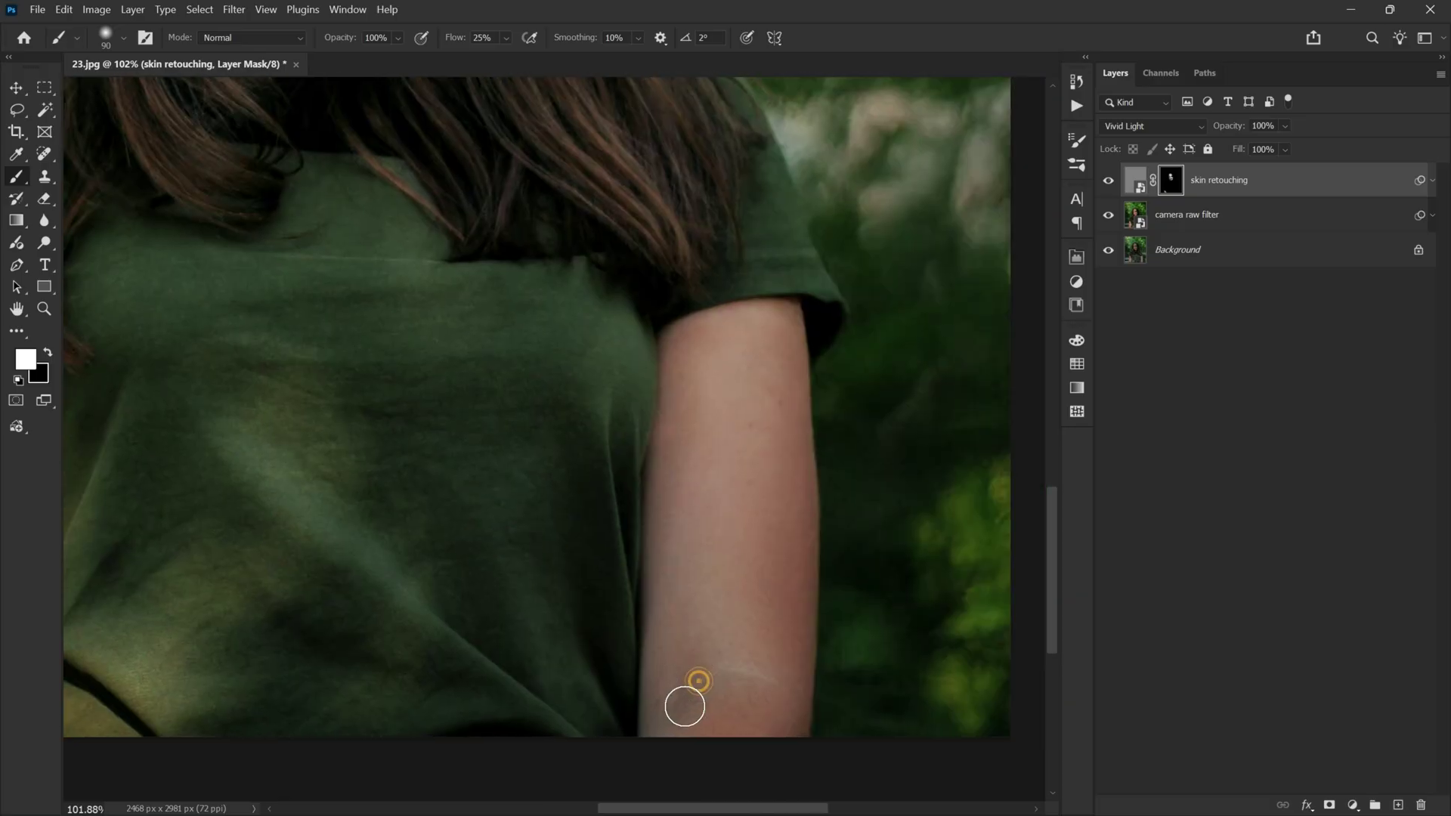
left_click(778, 386)
left_click_drag(680, 385, 706, 609)
Compare the face before and after by repeatedly hiding and showing the skin retouching layer.
left_click_drag(544, 340, 560, 605)
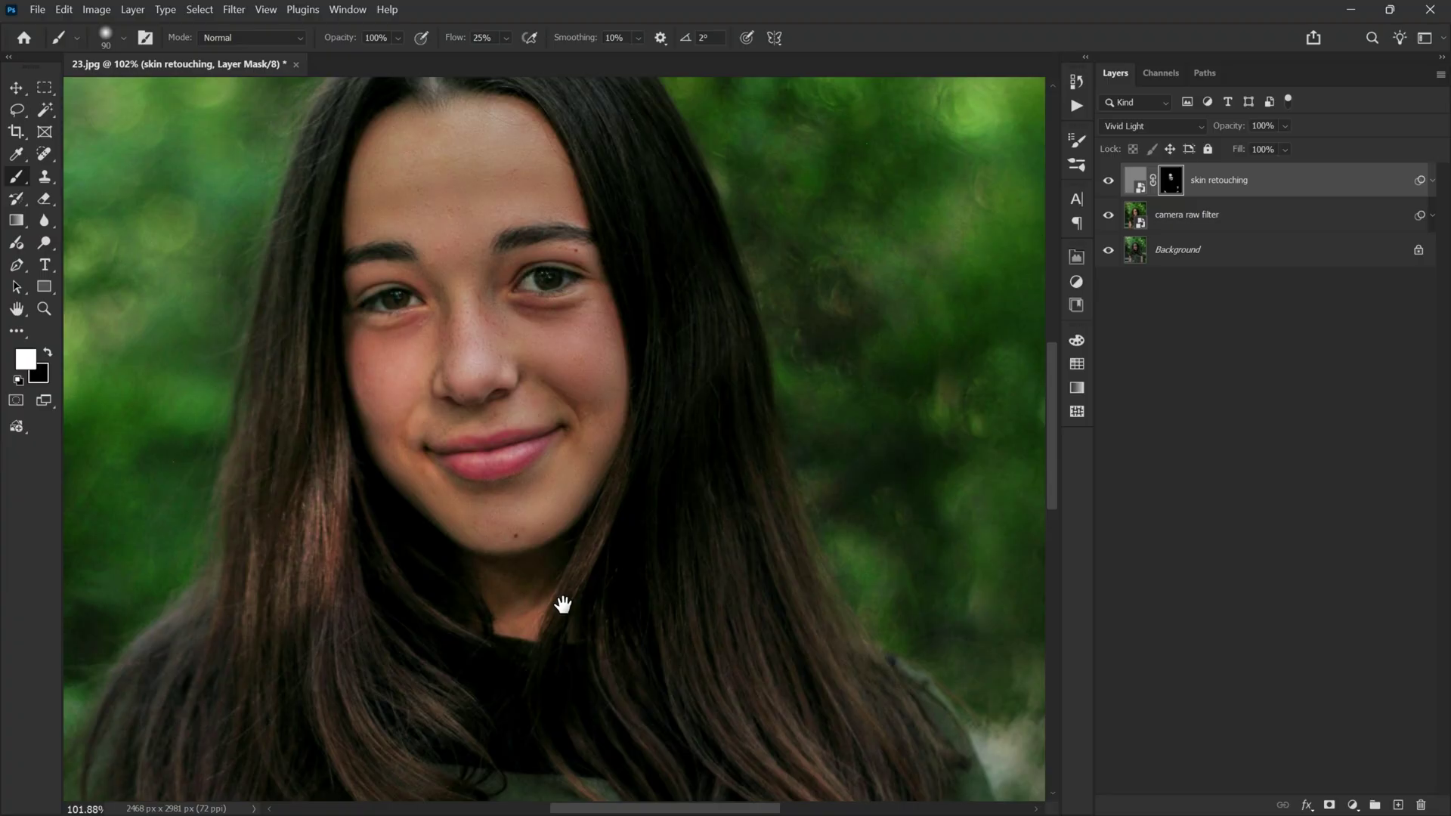
scroll(521, 340, "up", 1)
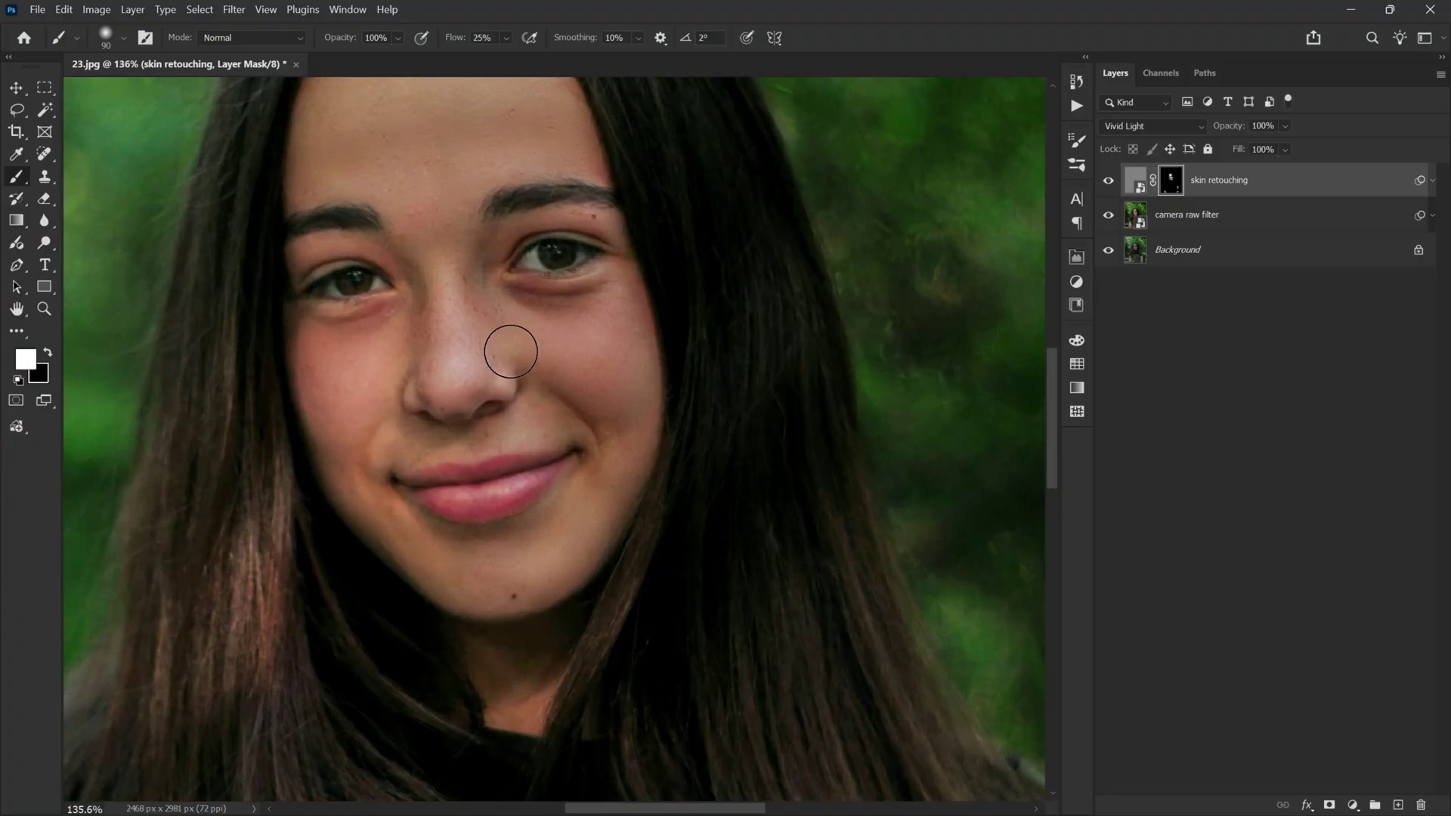
scroll(559, 318, "up", 1)
scroll(572, 310, "up", 1)
left_click(1108, 182)
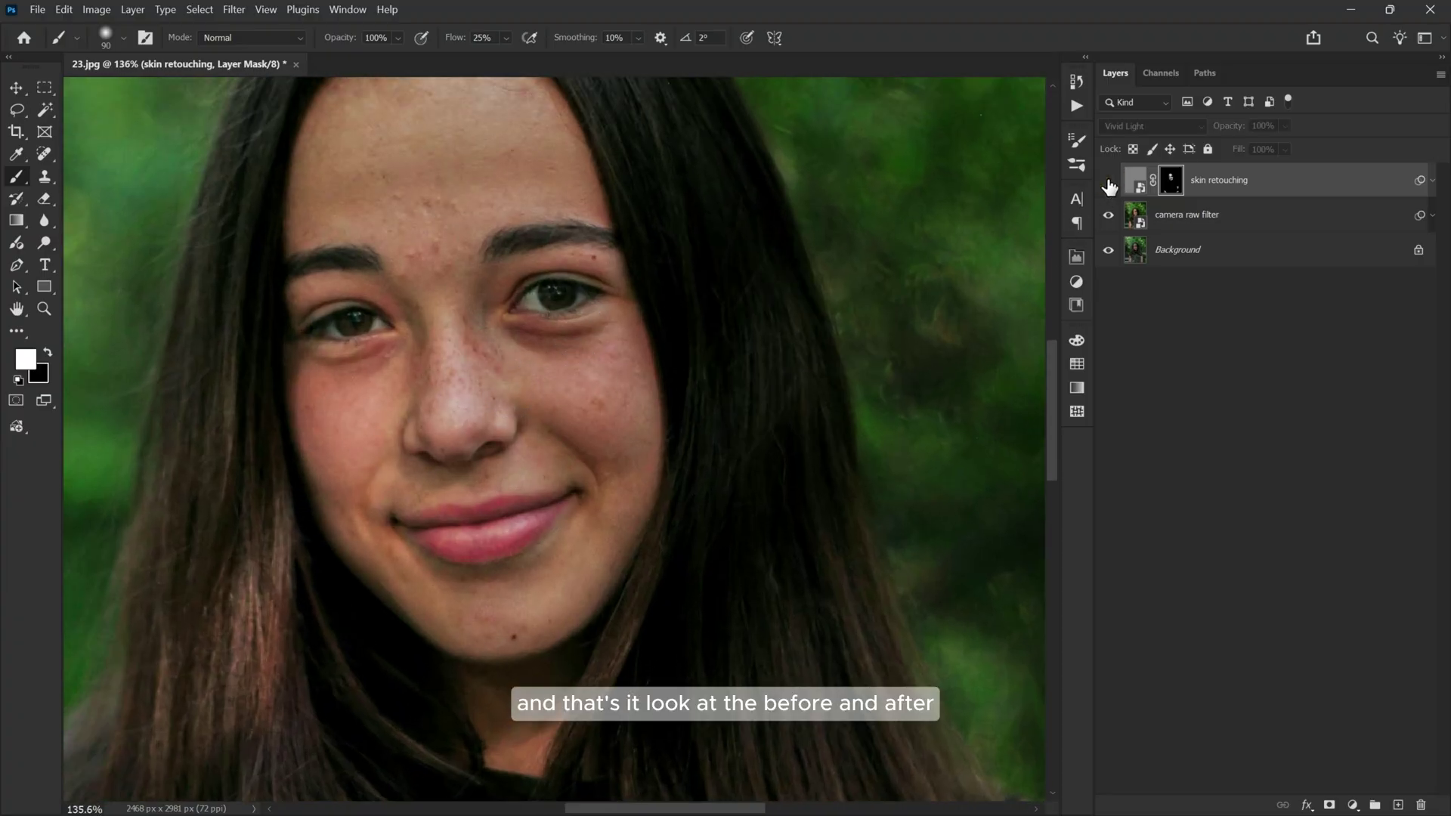
left_click(1108, 181)
left_click(1109, 182)
left_click(1109, 182)
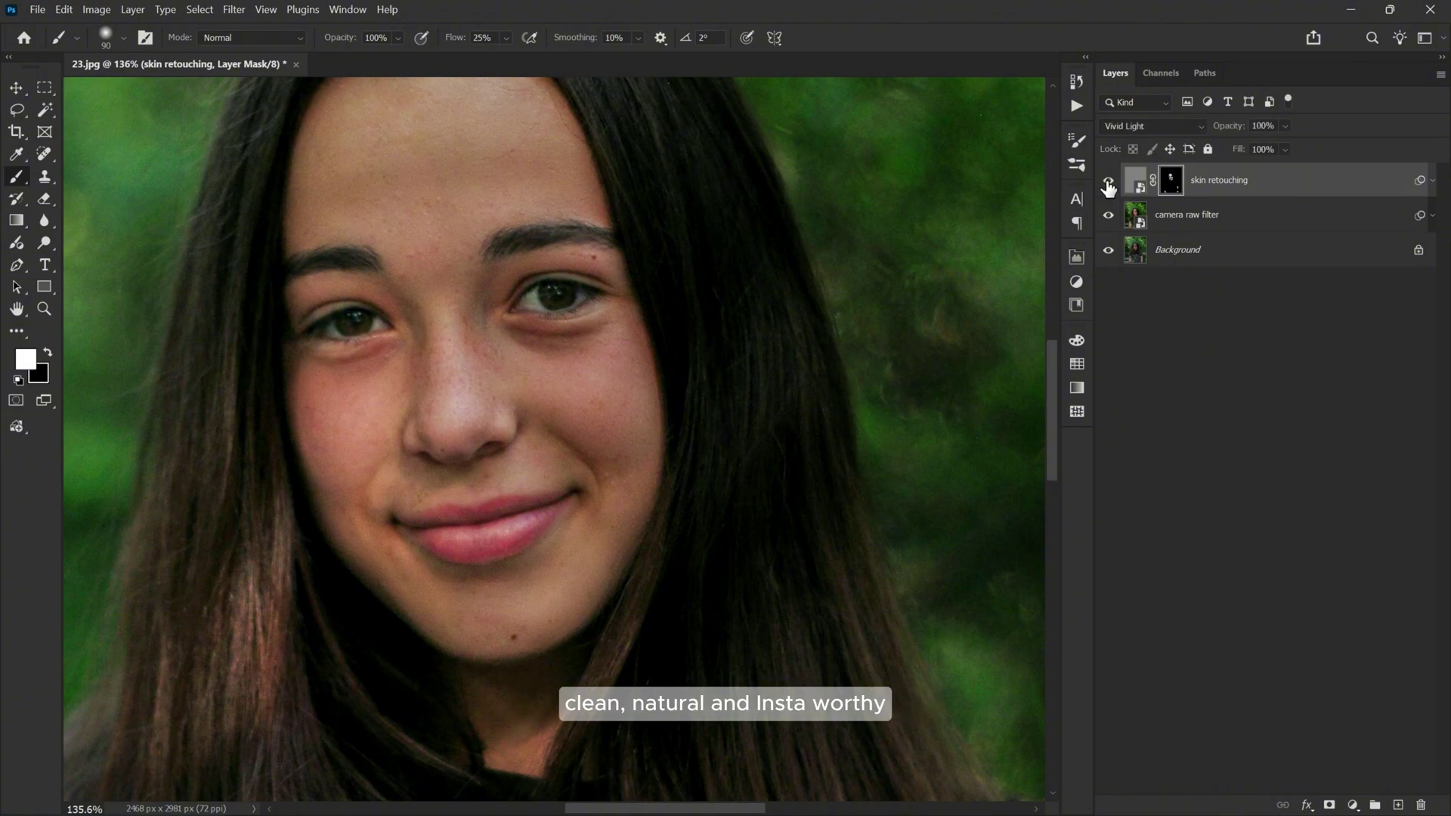
left_click(1109, 181)
left_click(1109, 181)
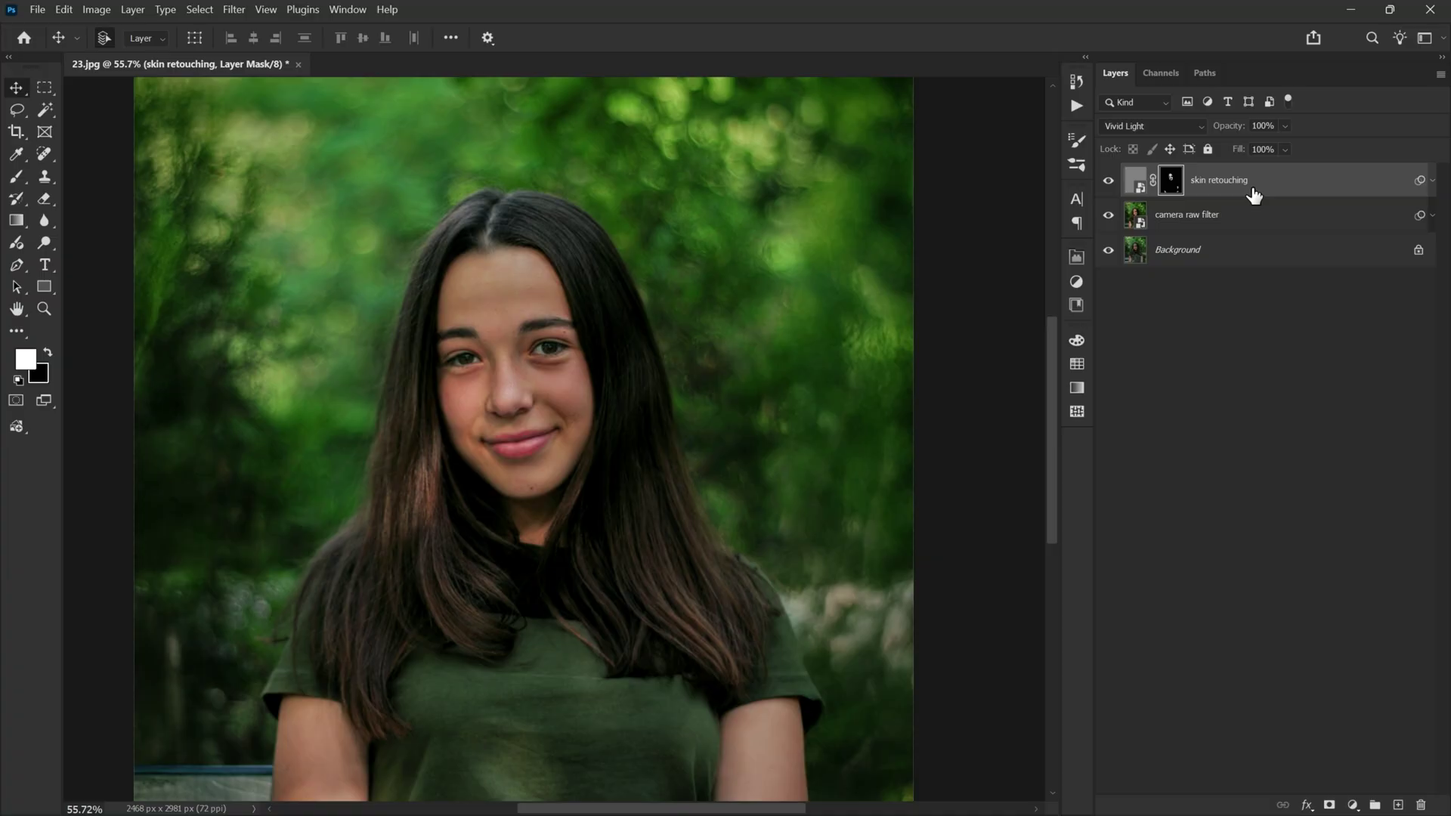
Reopen the Camera Raw Filter smart filter of the camera raw filter layer and review its adjustment settings.
left_click(1190, 215)
left_click(1432, 215)
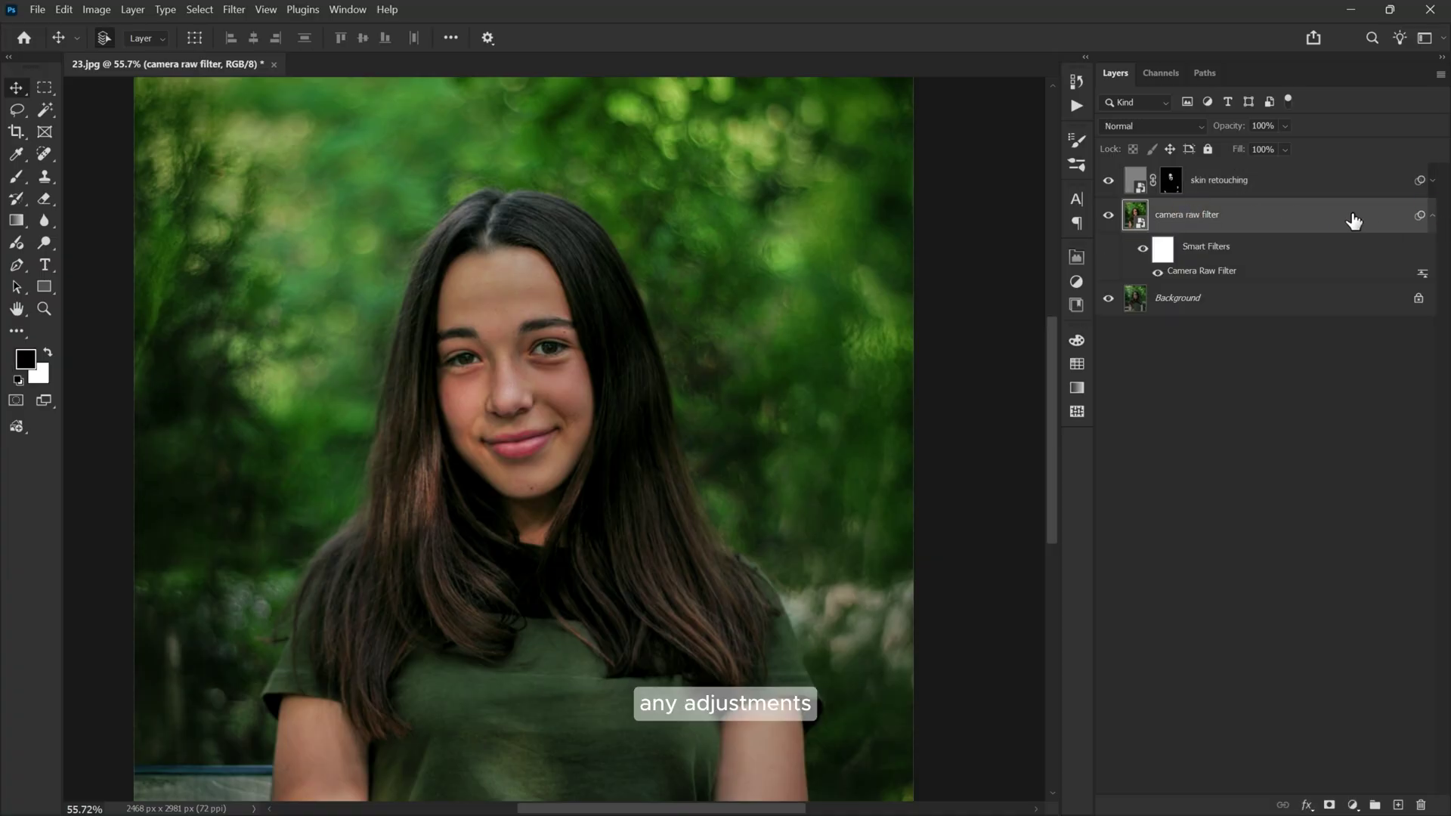
double_click(1193, 272)
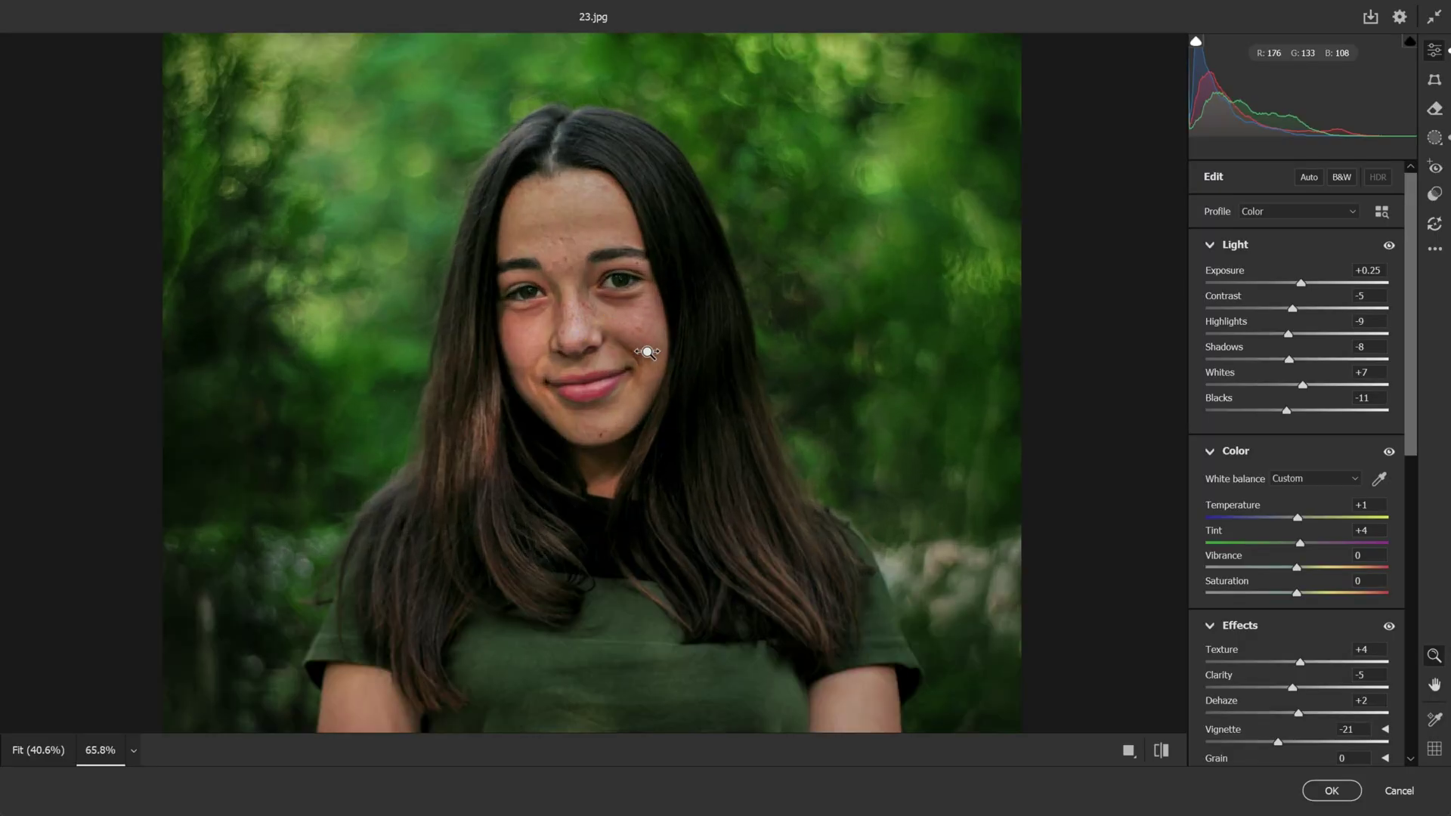
scroll(1314, 487, "down", 2)
scroll(1291, 588, "down", 8)
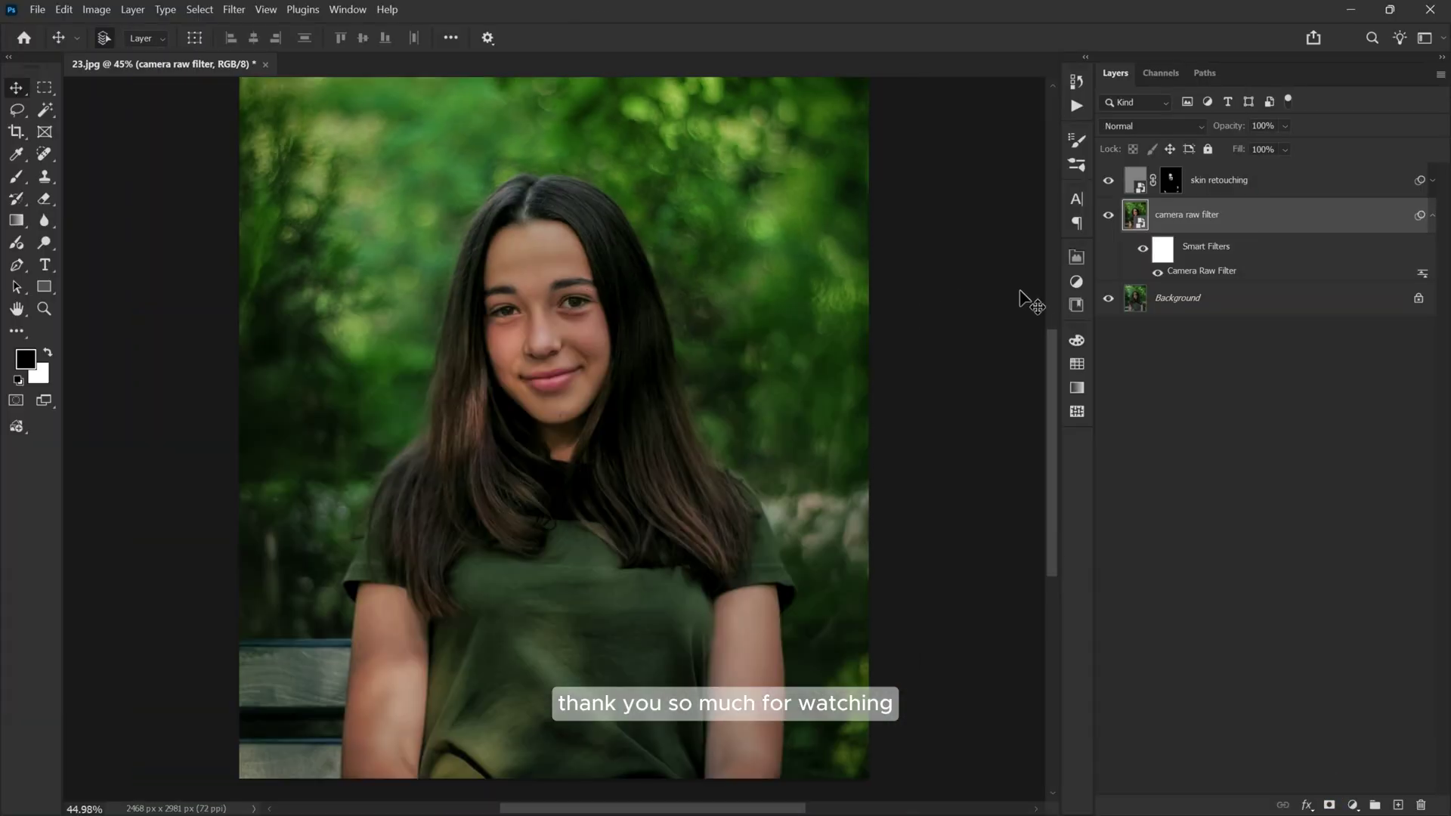
Compare the original with the finished portrait by showing only the Background layer and restoring all layers.
left_click(1108, 299, "alt")
left_click(1108, 299, "alt")
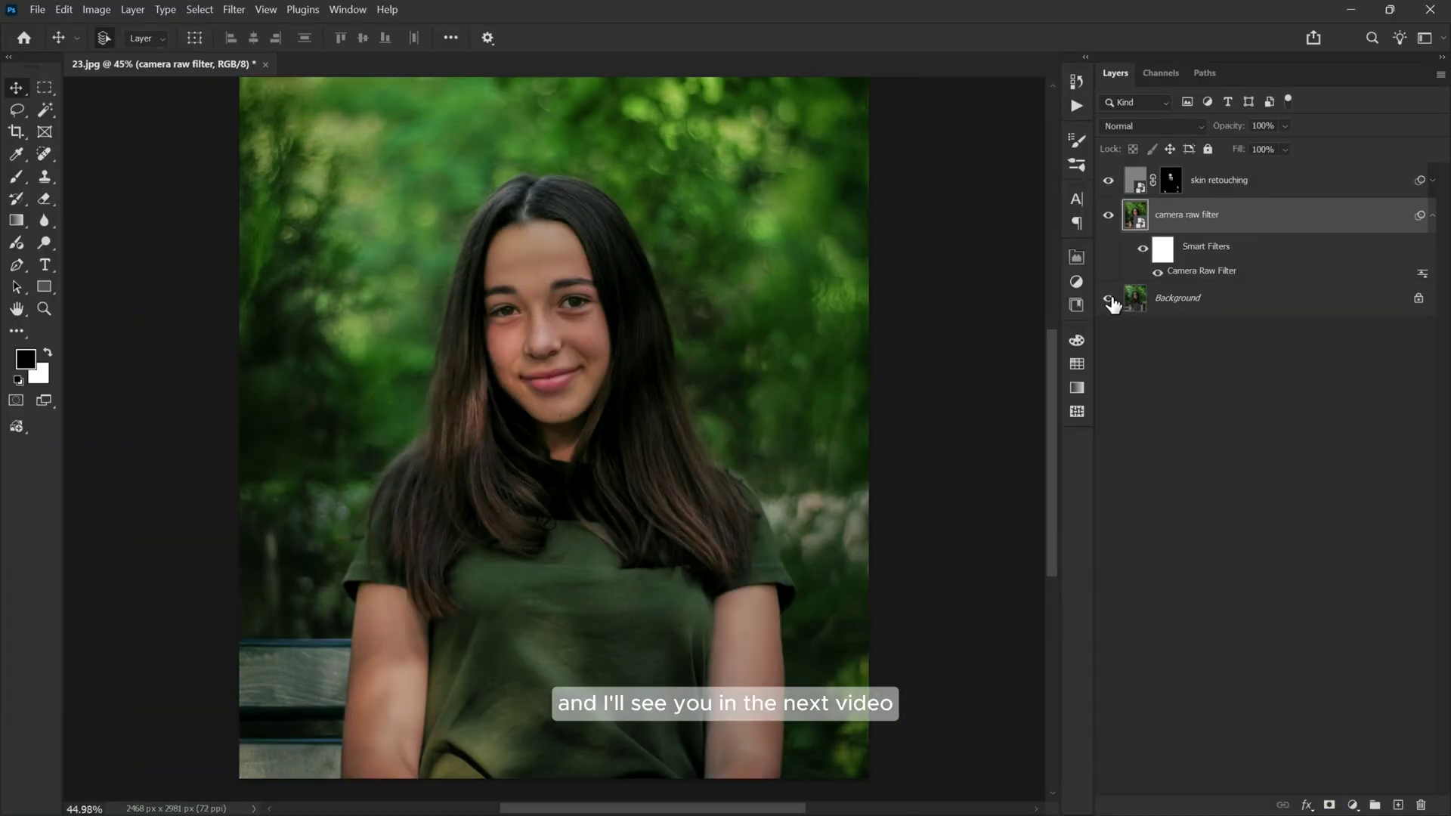